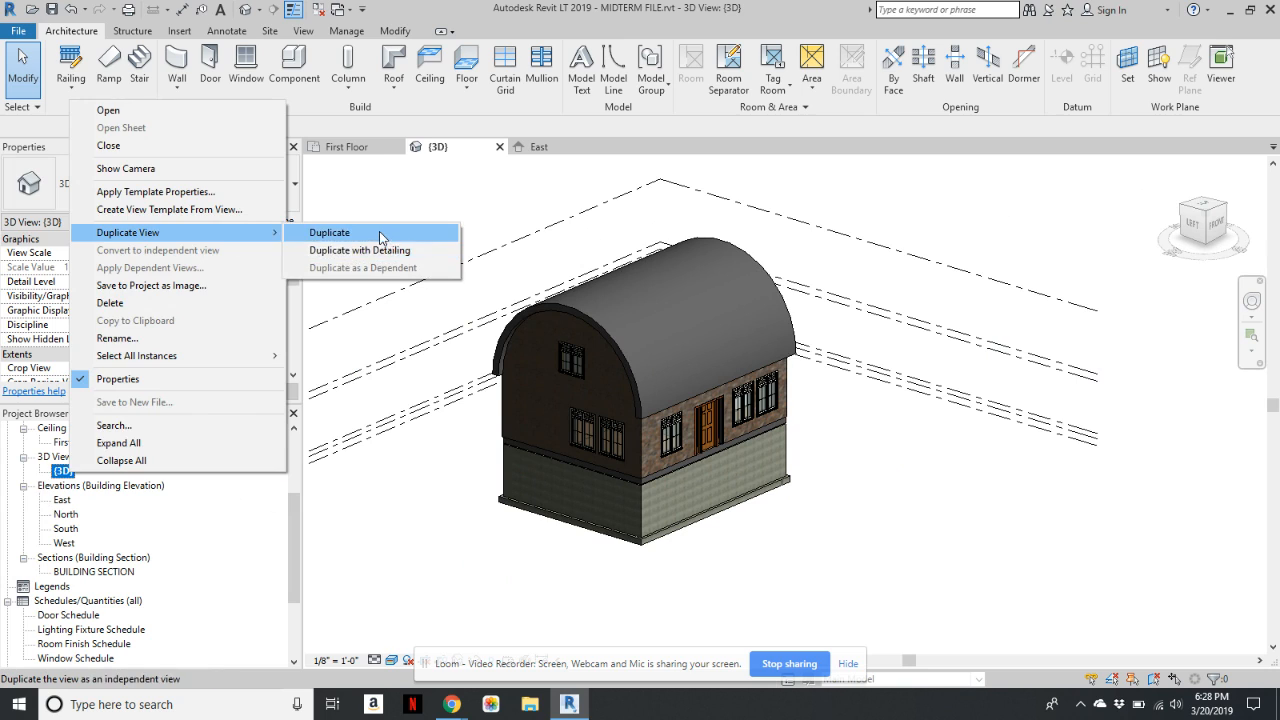
- Duplicate the {3D} view without detailing and rename the copy "plan oblique"
click(381, 234)
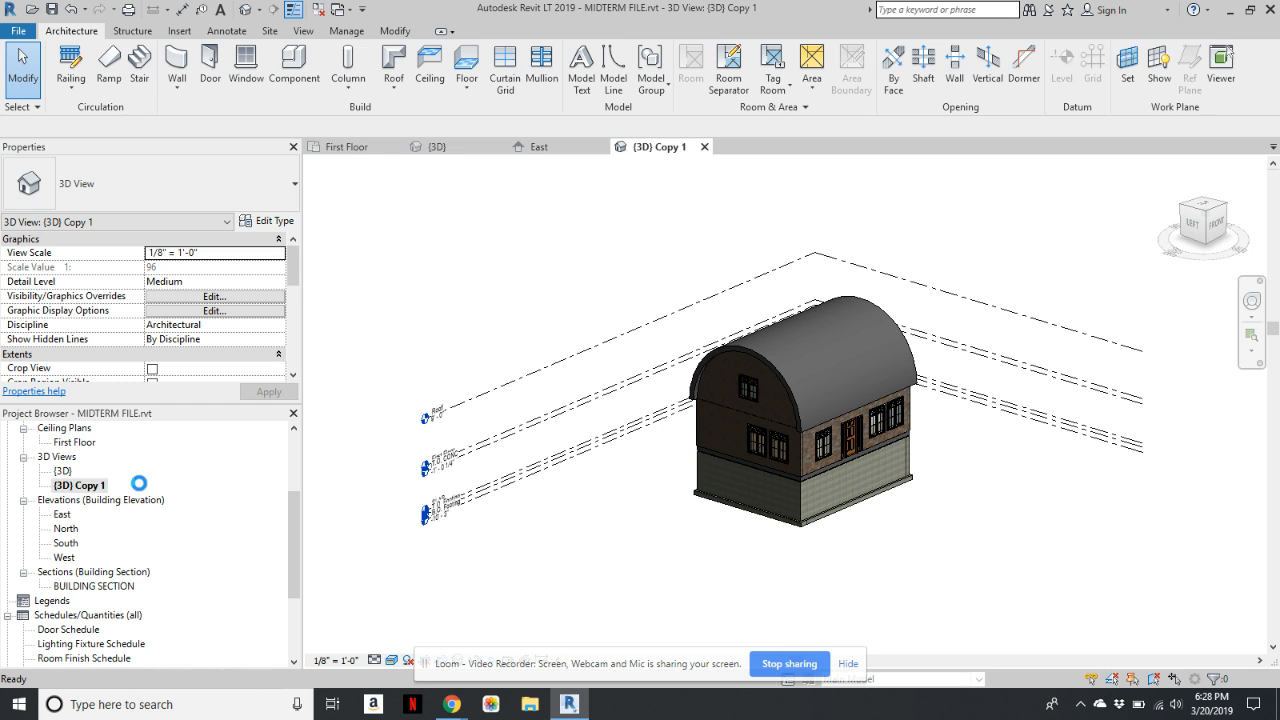
right_click(84, 485)
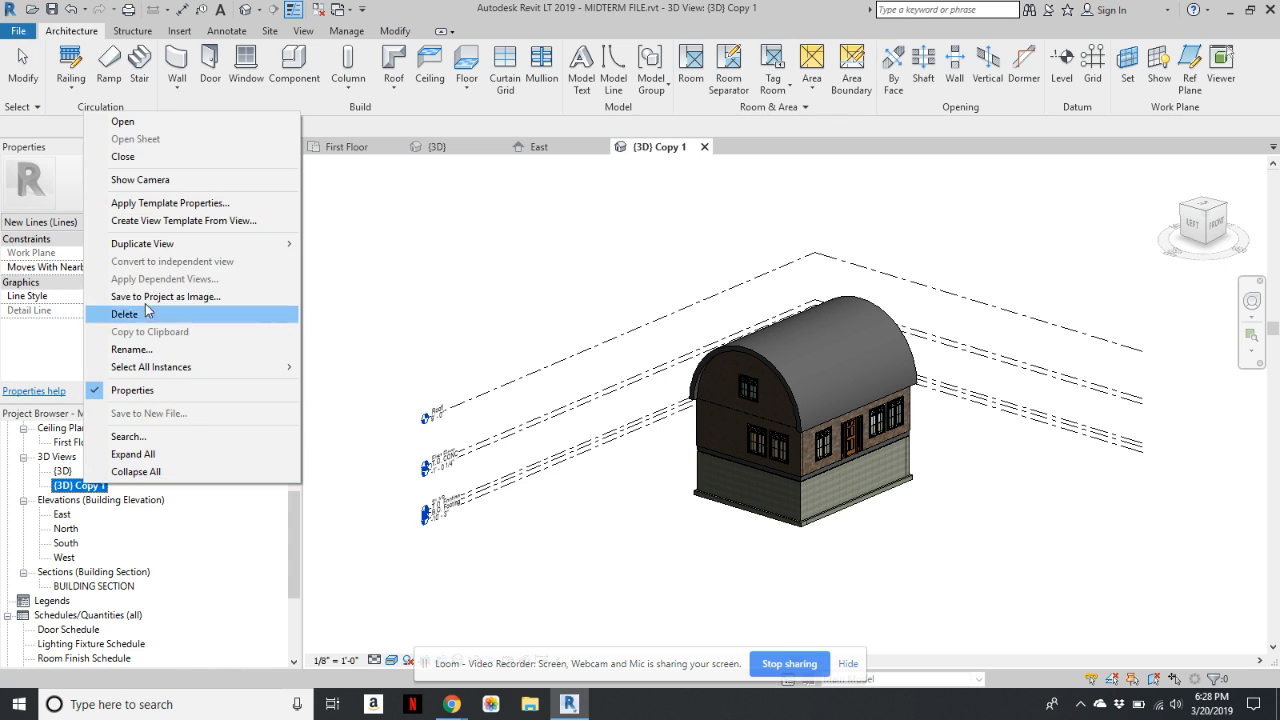
click(140, 349)
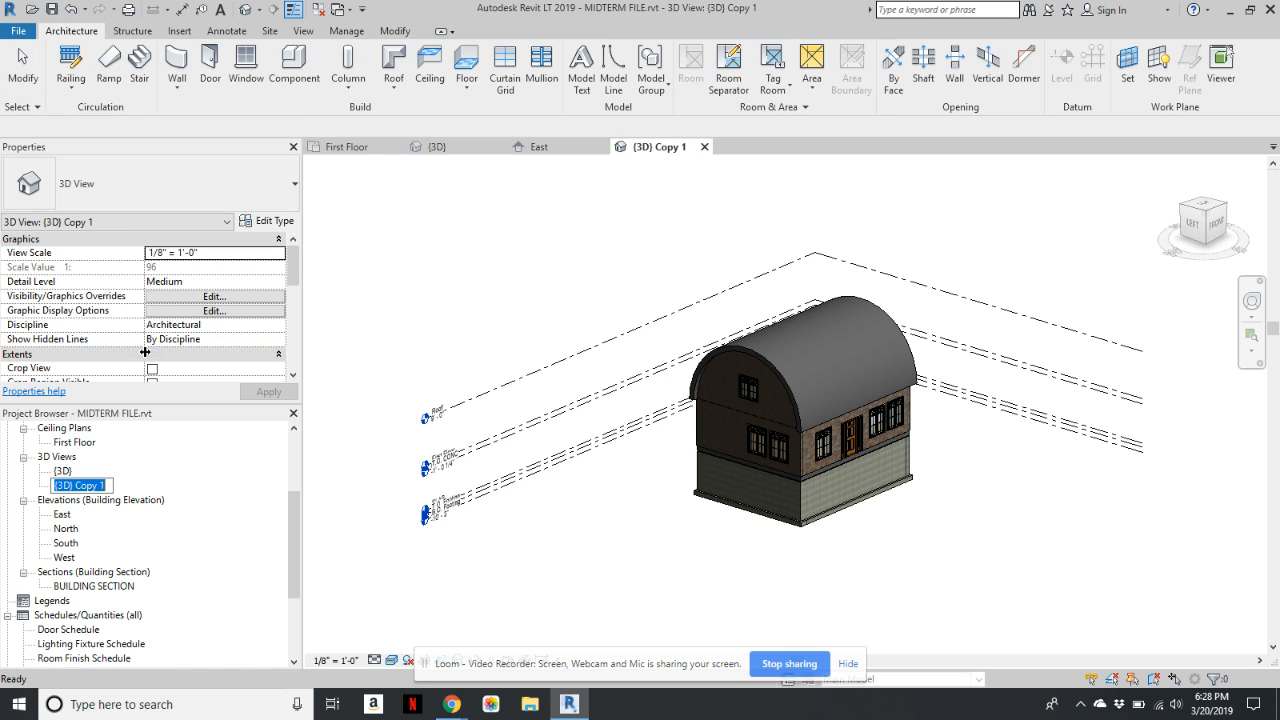
text(plan oblique)
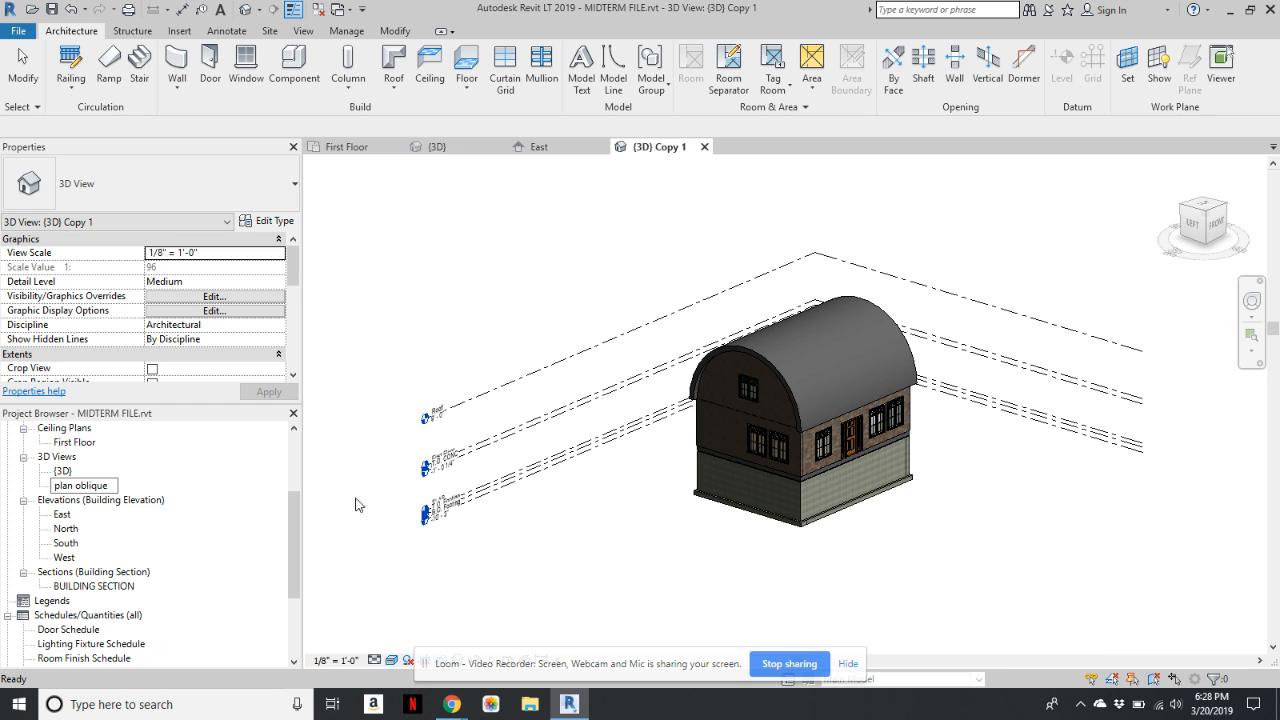
click(347, 398)
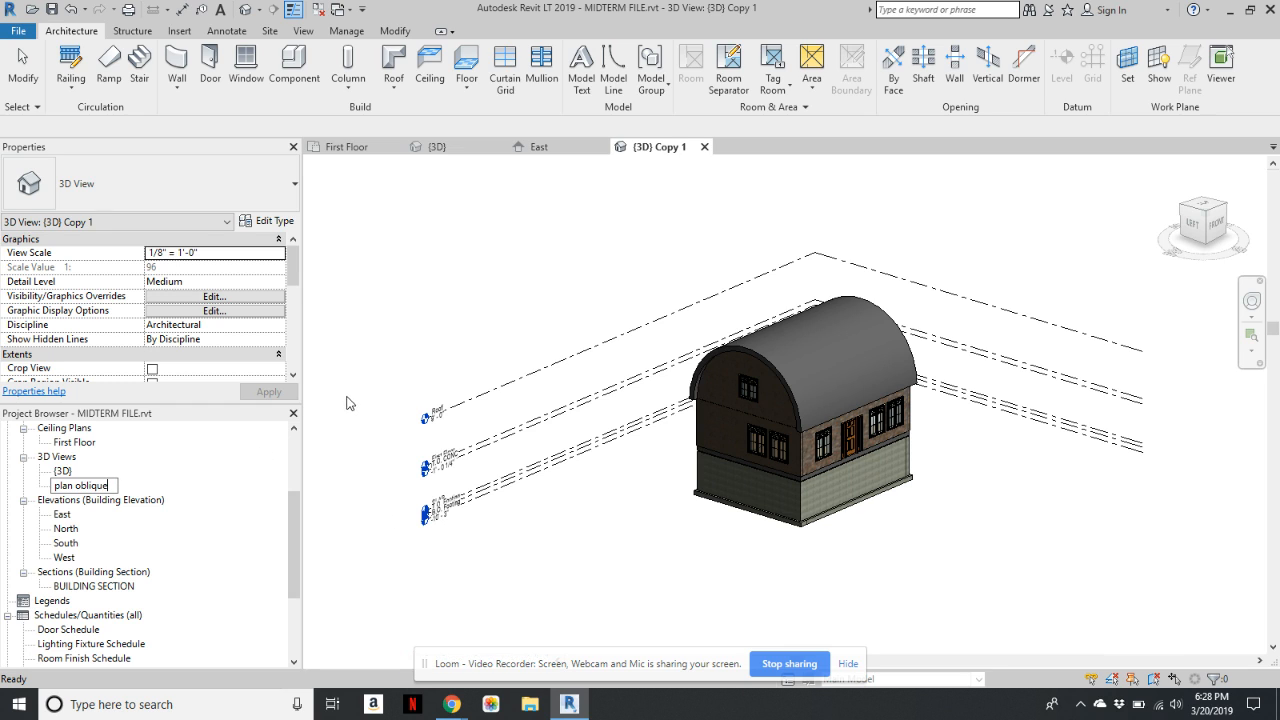
- Orient the plan oblique view to the First Floor plan and tilt it into an angled cutaway of the rooms
right_click(1205, 257)
mouse_move(1145, 456)
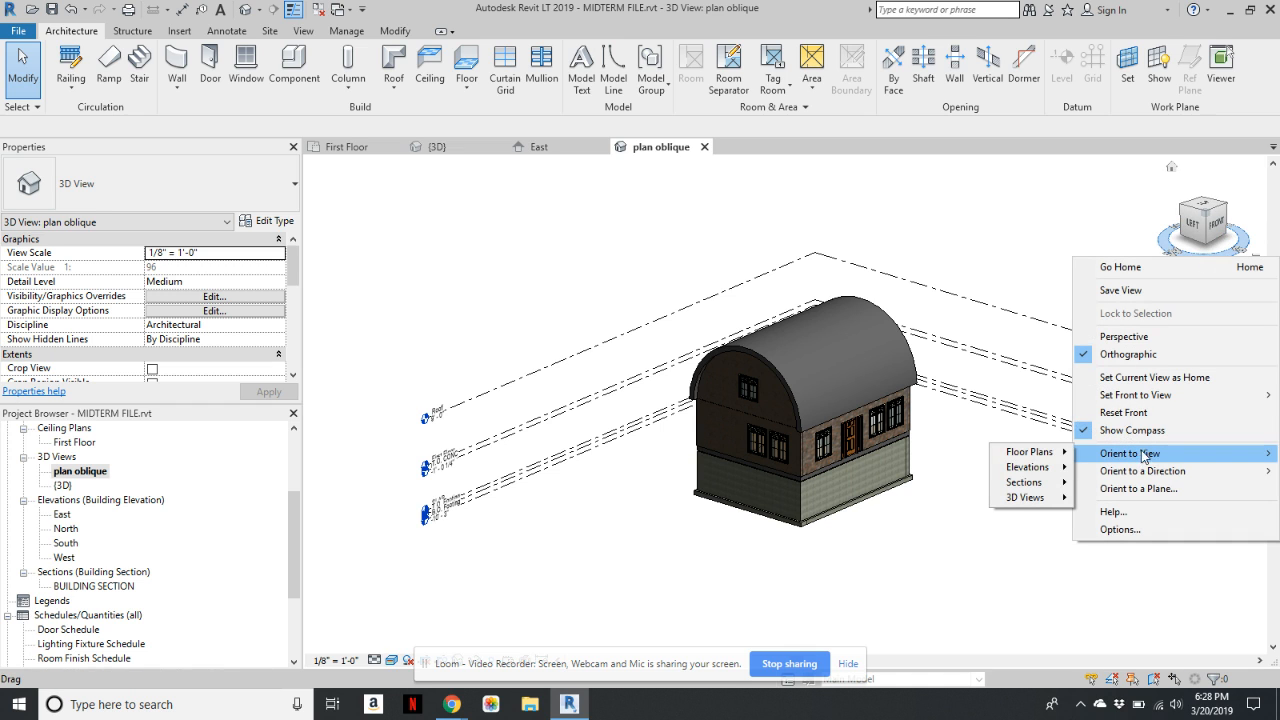
mouse_move(1030, 452)
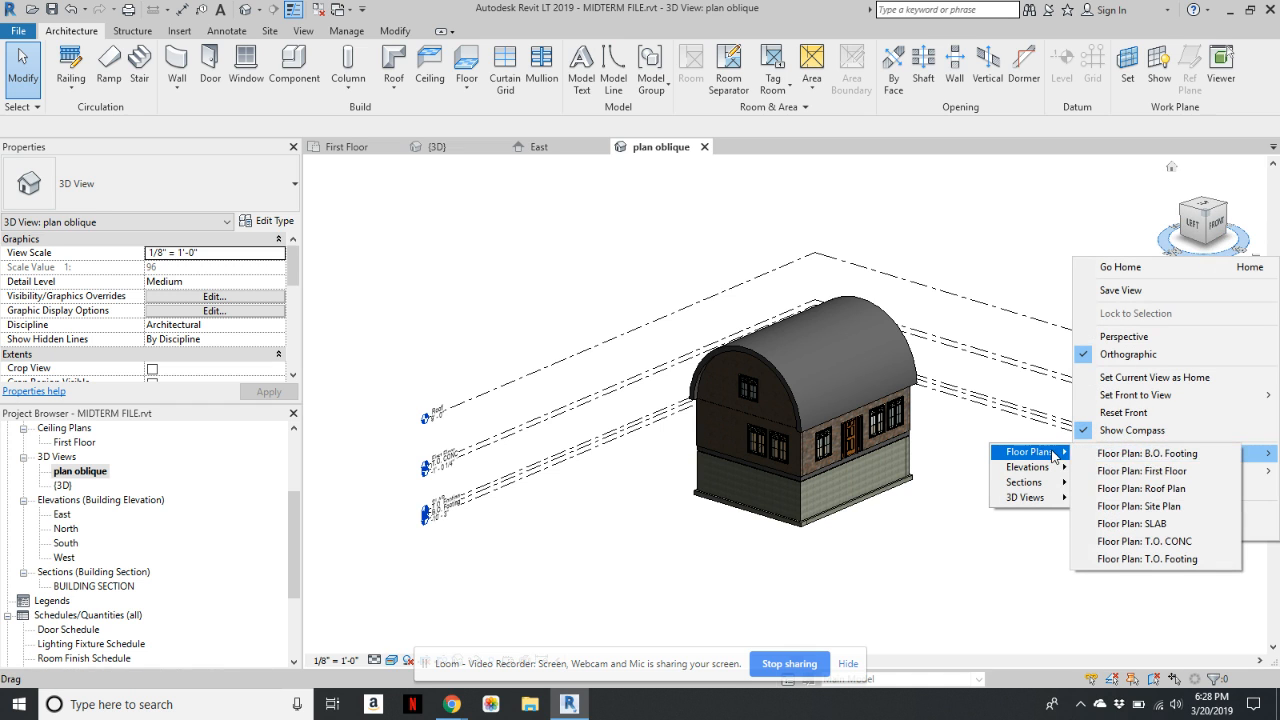
click(1176, 481)
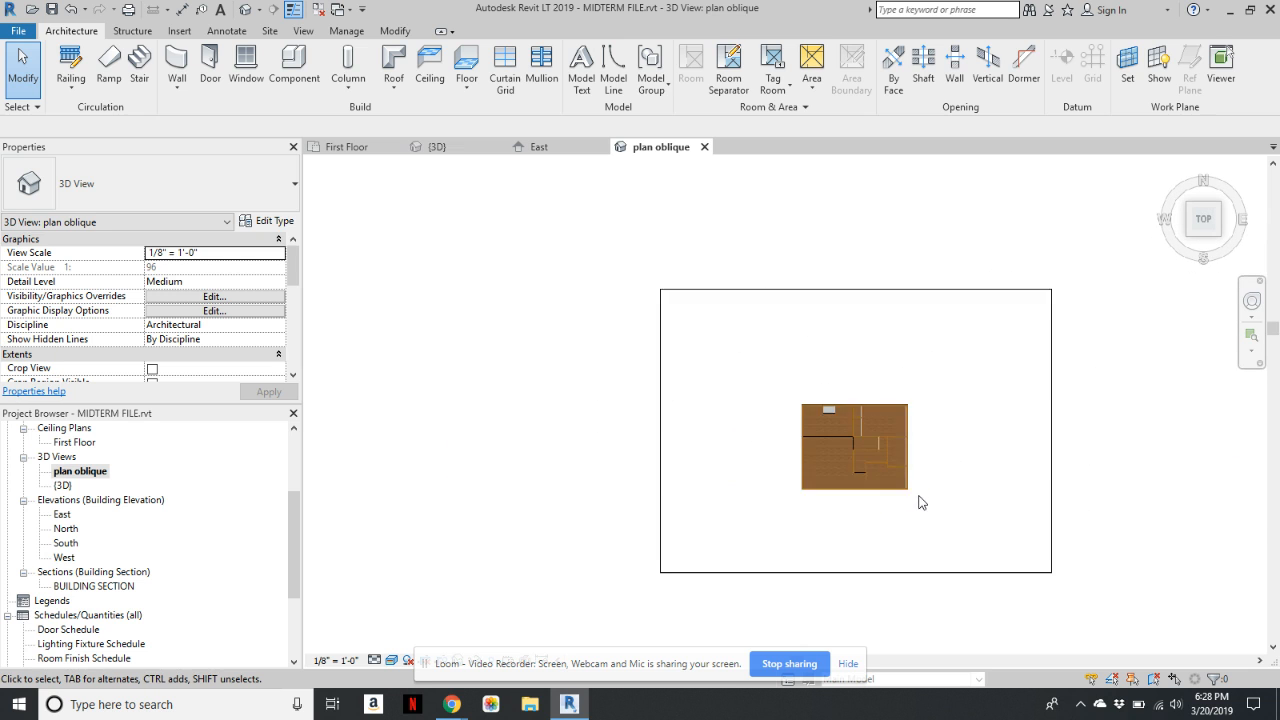
shift+middle_drag(802, 447, 783, 425)
scroll(783, 425, up, 8)
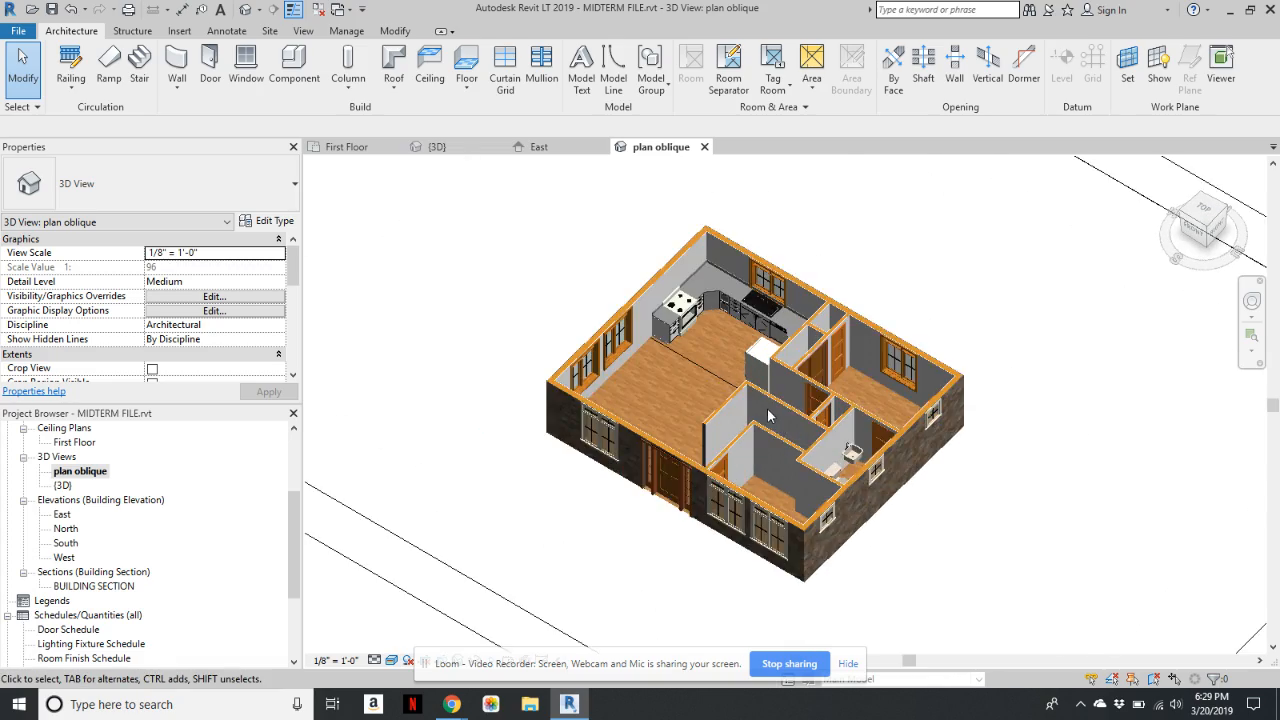
shift+middle_drag(765, 454, 668, 460)
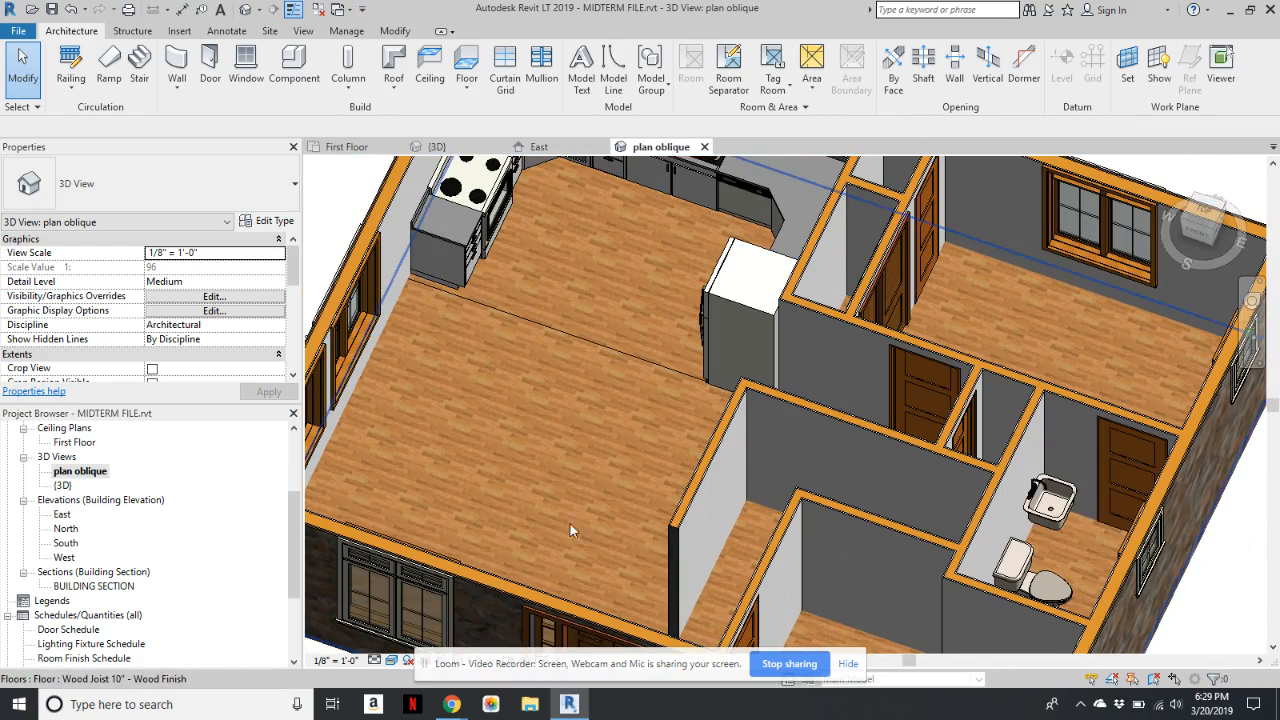
- Select the first-floor wood floor to inspect its type and extent, then clear the selection
click(454, 379)
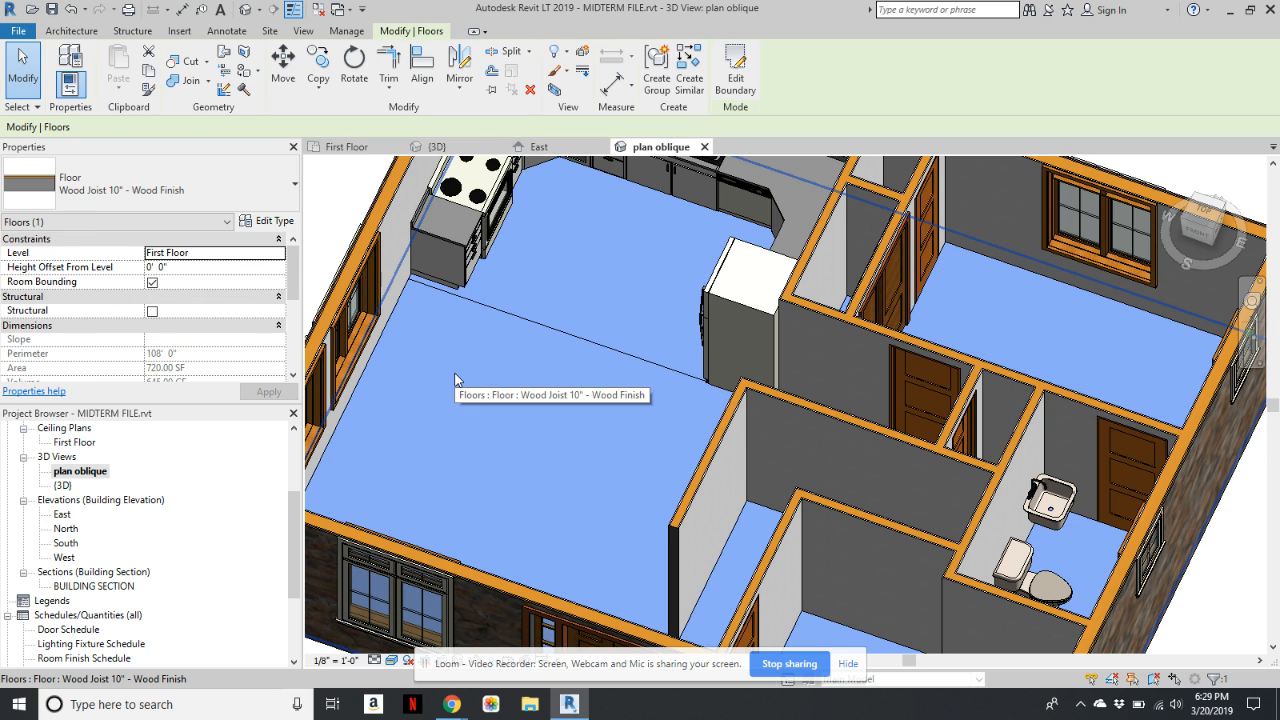
click(337, 247)
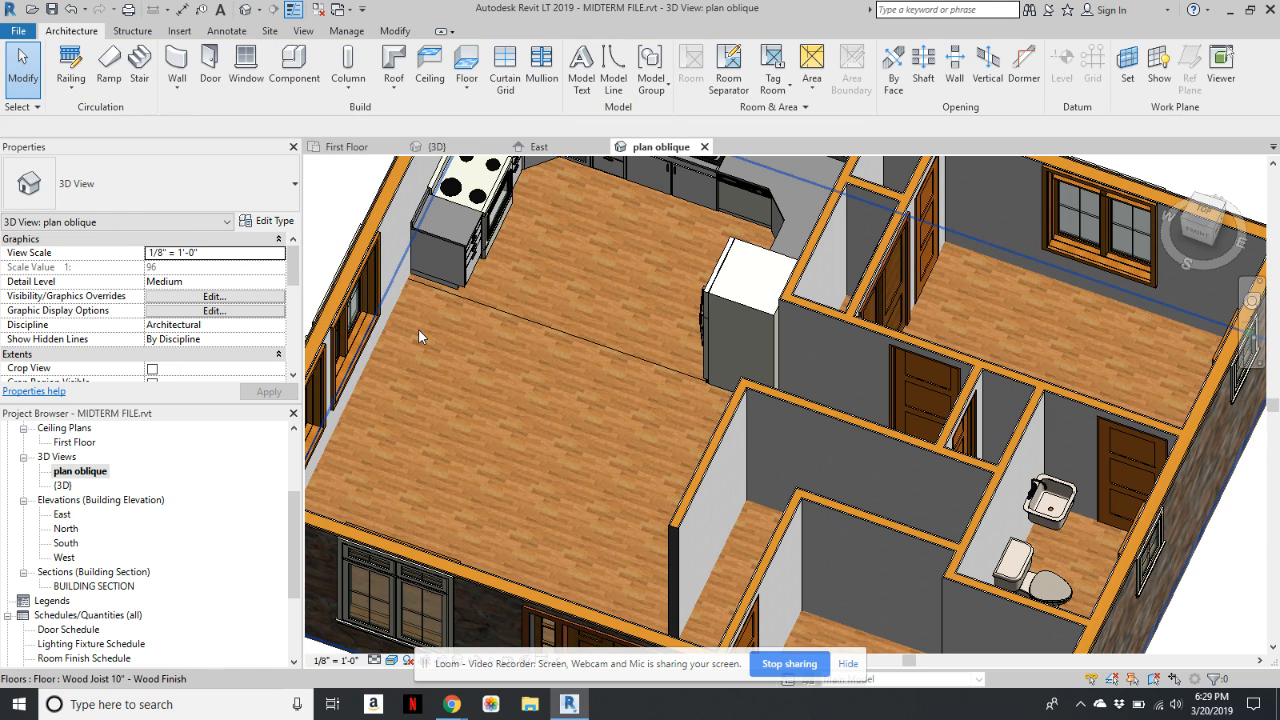
click(419, 331)
click(350, 193)
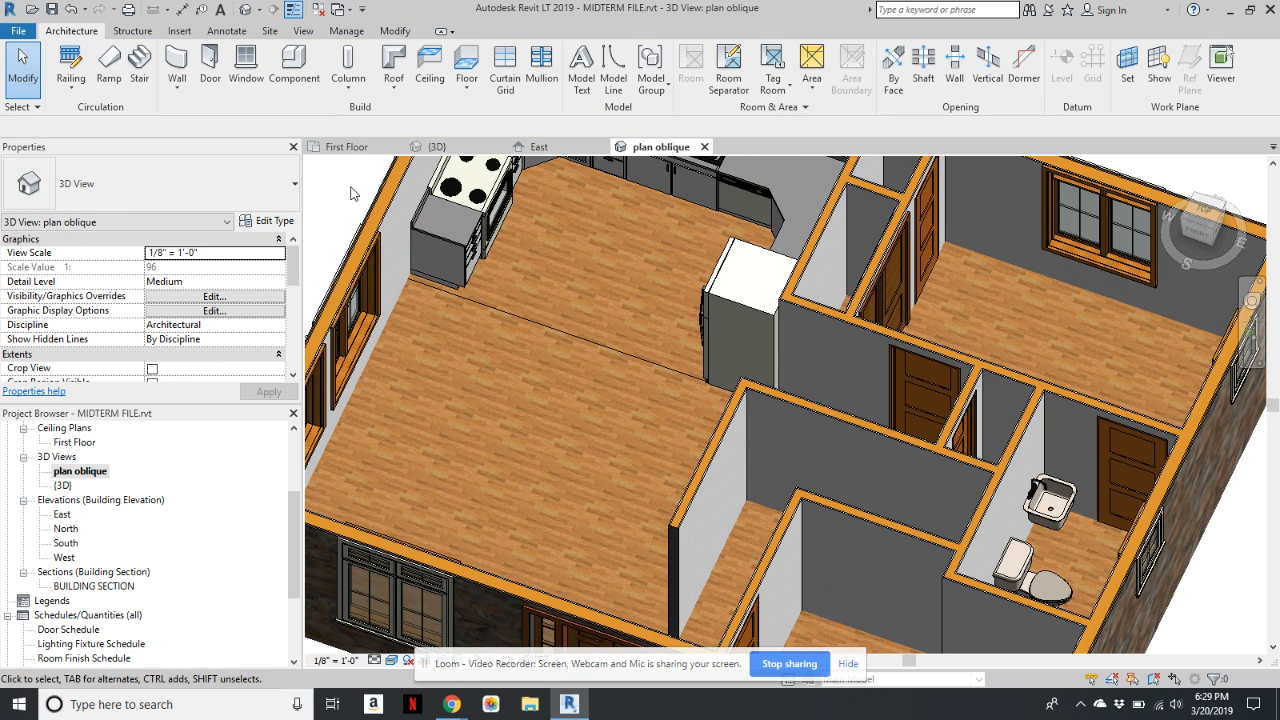
click(432, 400)
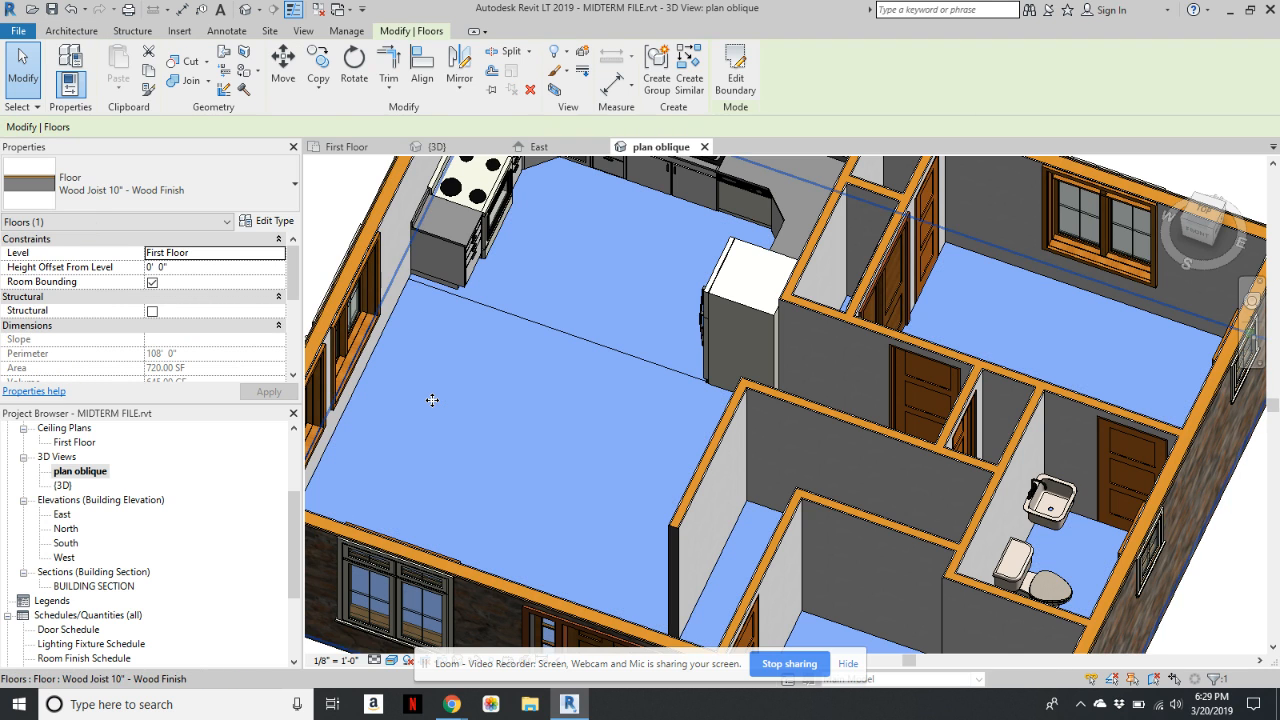
click(346, 169)
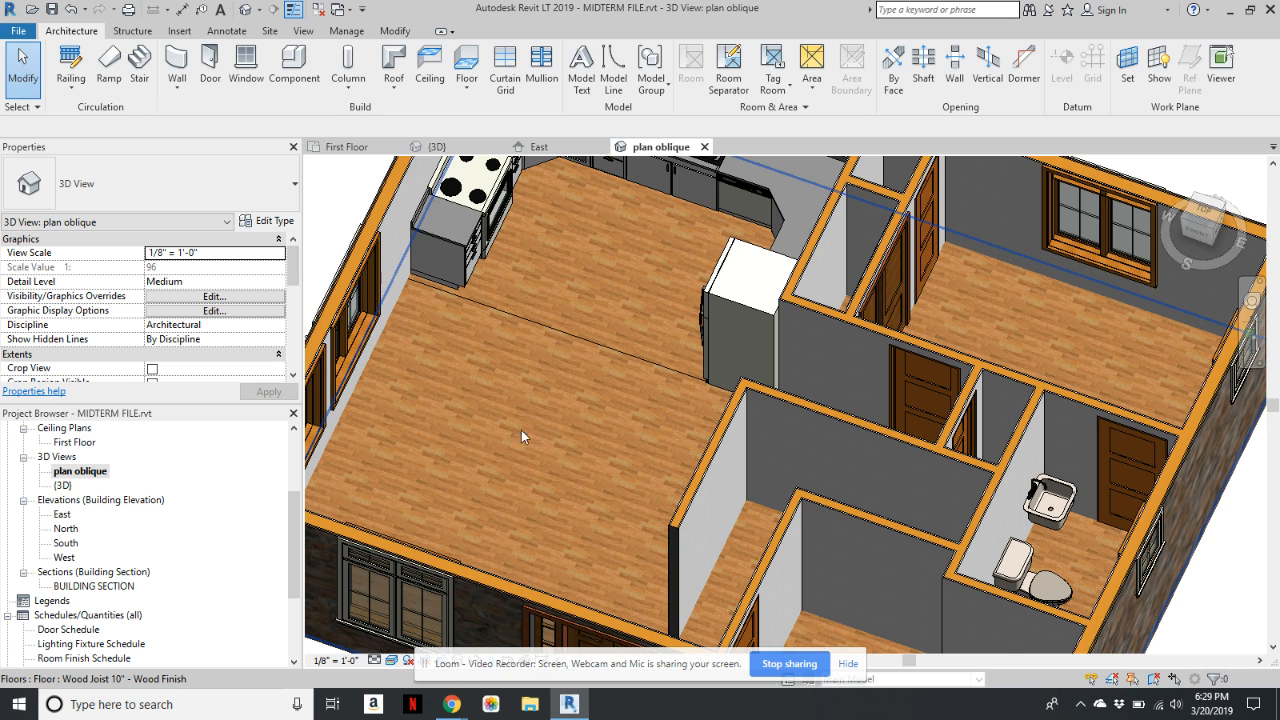
- Switch to Chrome and search for "cork flooring" images in a new tab
mouse_move(451, 705)
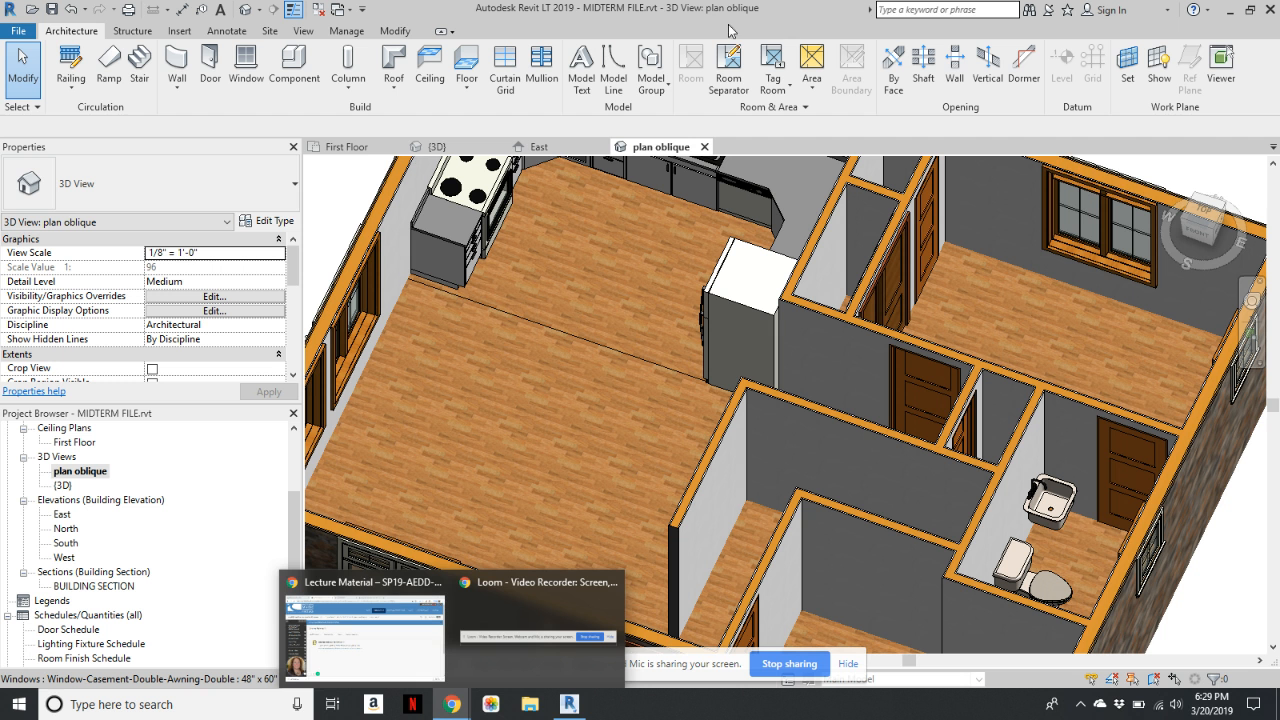
click(372, 590)
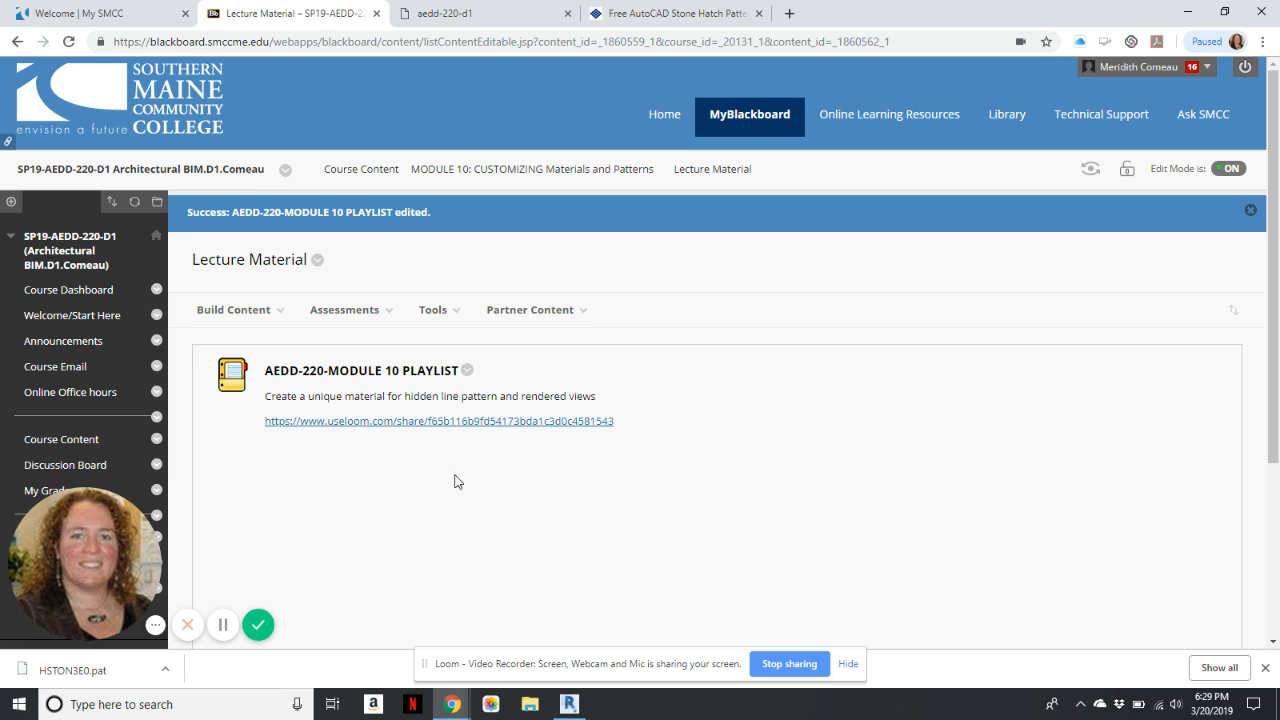
click(788, 14)
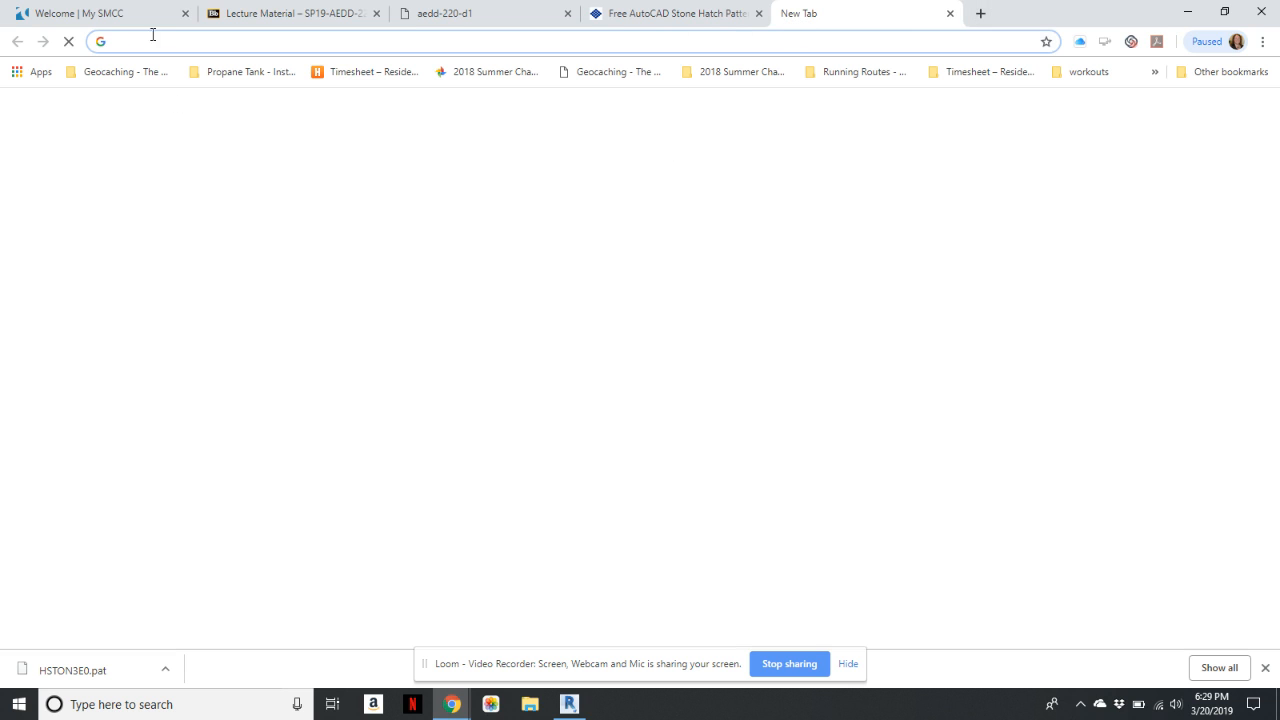
text(cork floor)
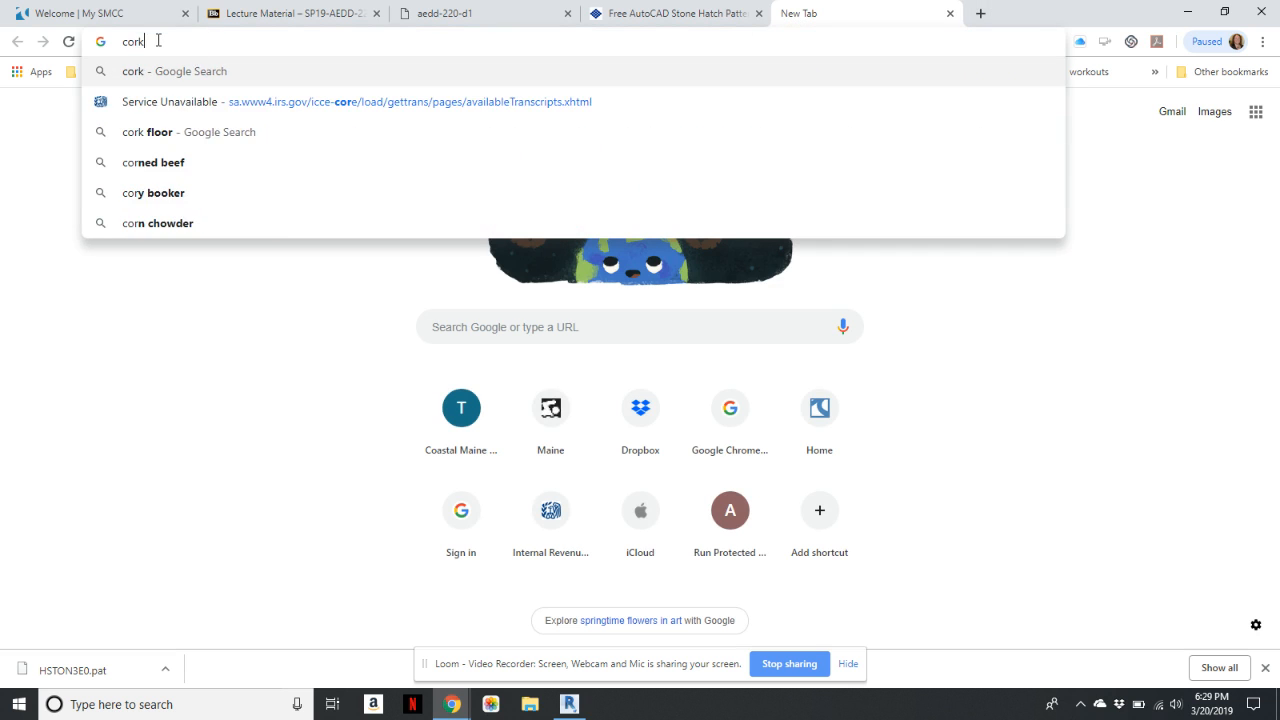
text(ing)
key(Return)
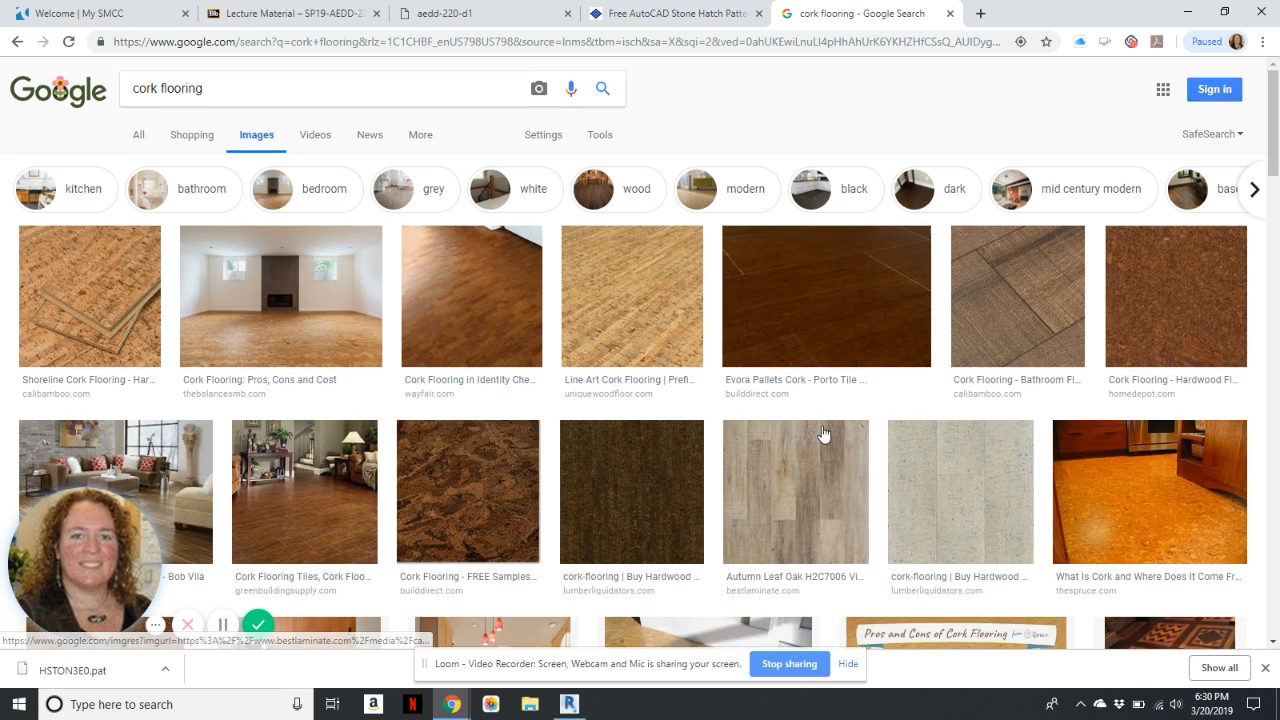
- Browse the cork flooring images and open the preview of the dark cork tile from Home Depot
scroll(830, 420, down, 5)
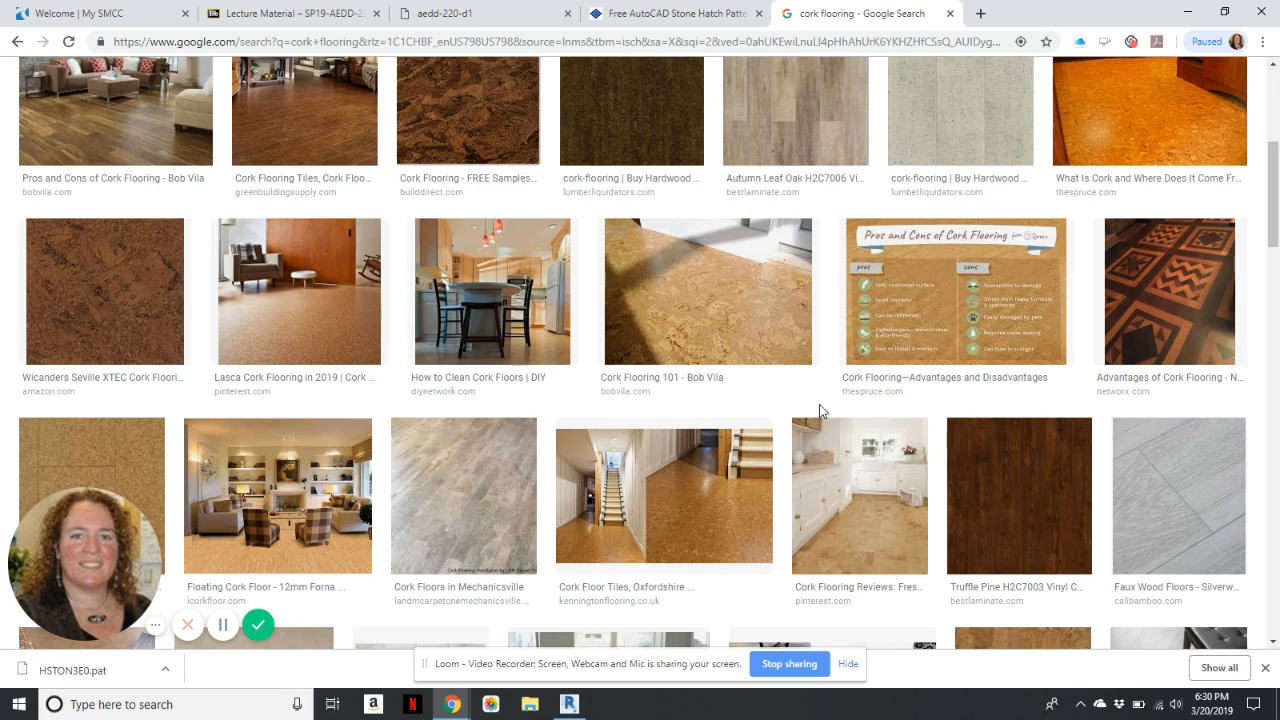
scroll(822, 406, up, 3)
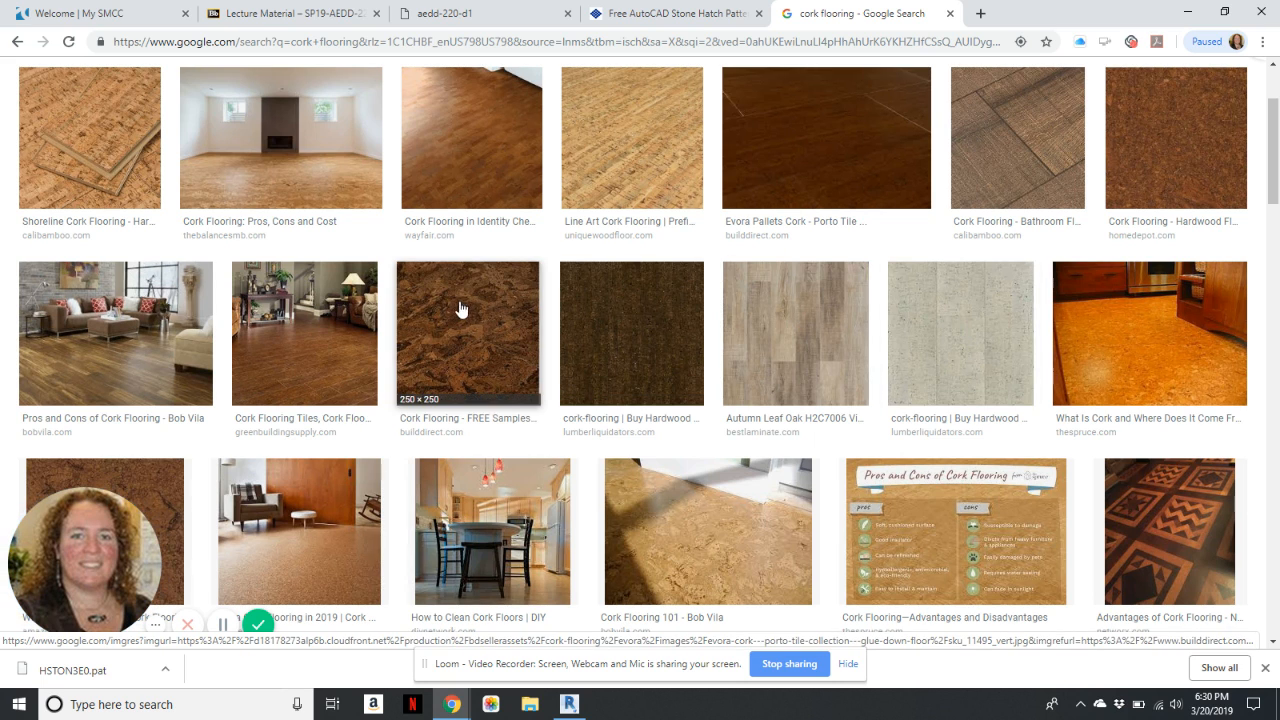
scroll(668, 326, down, 3)
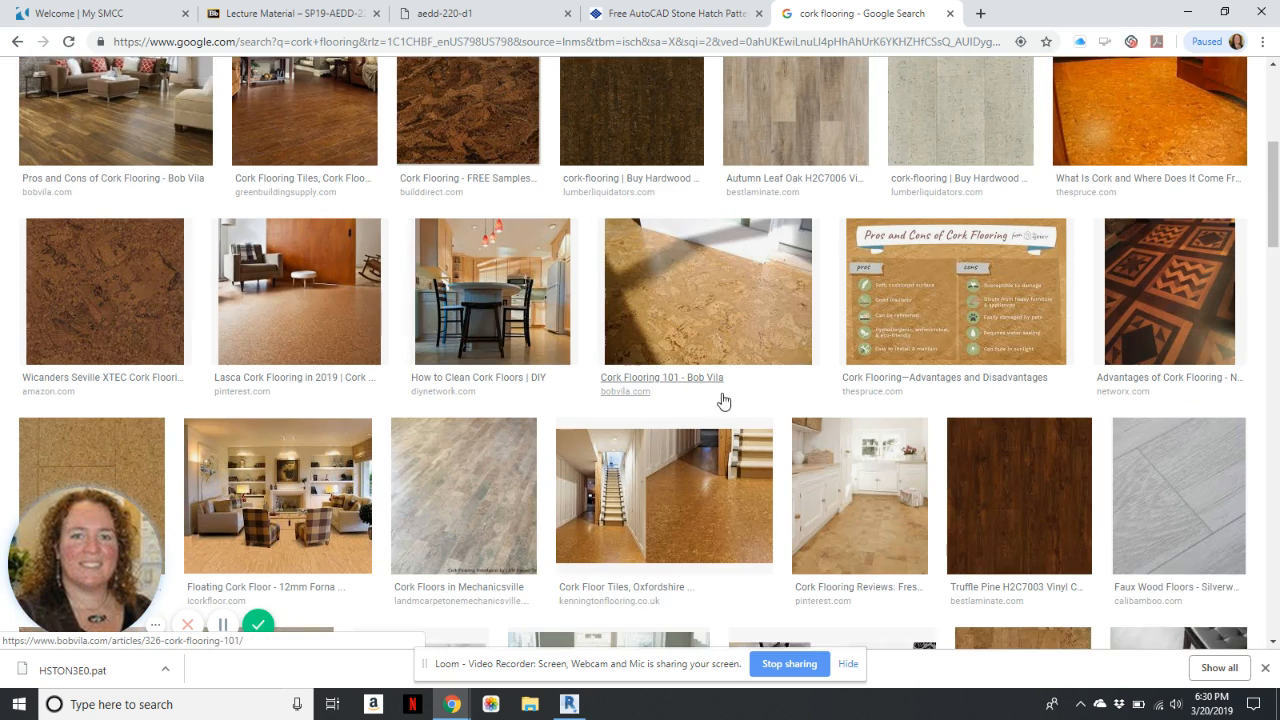
scroll(723, 400, down, 2)
scroll(710, 470, up, 4)
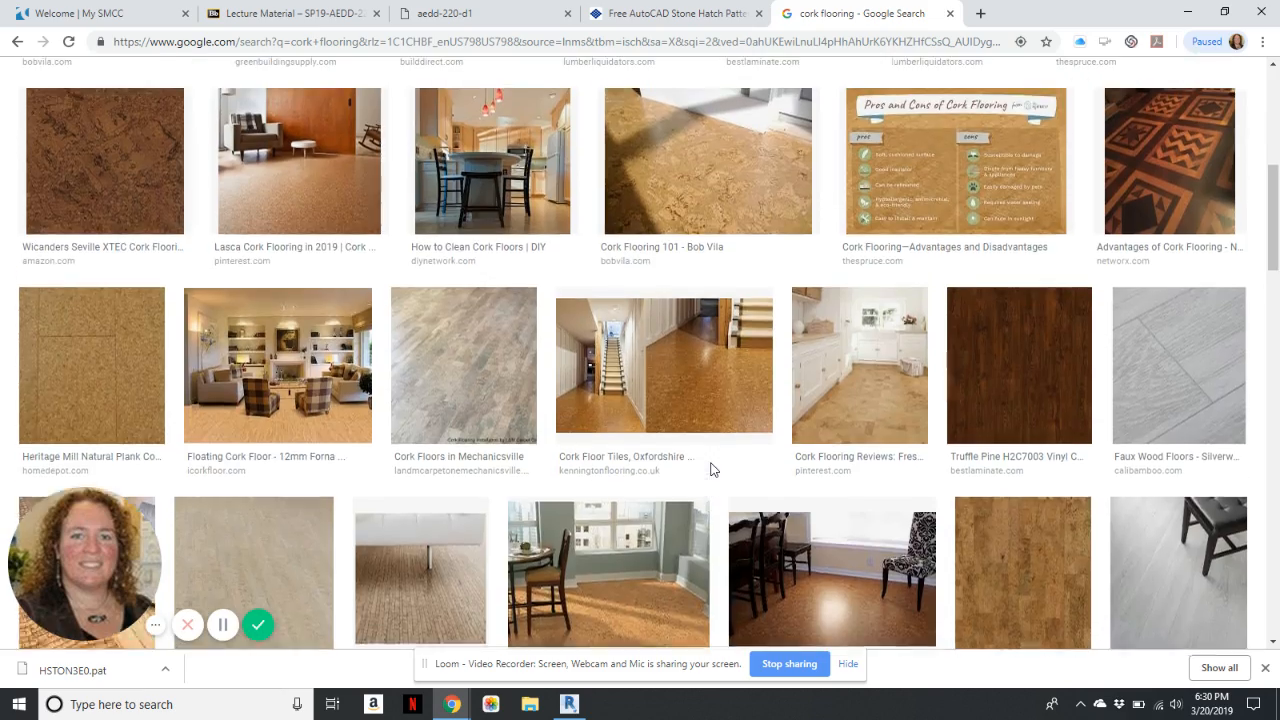
scroll(946, 413, up, 2)
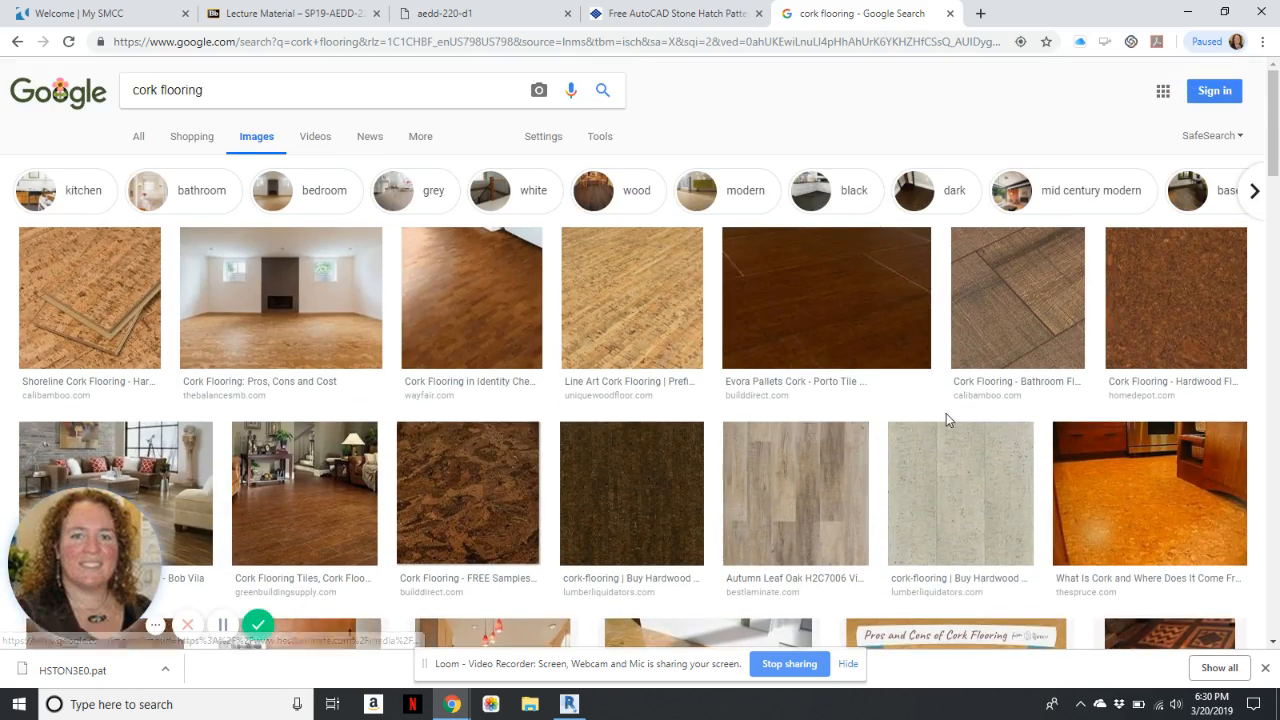
scroll(943, 412, down, 2)
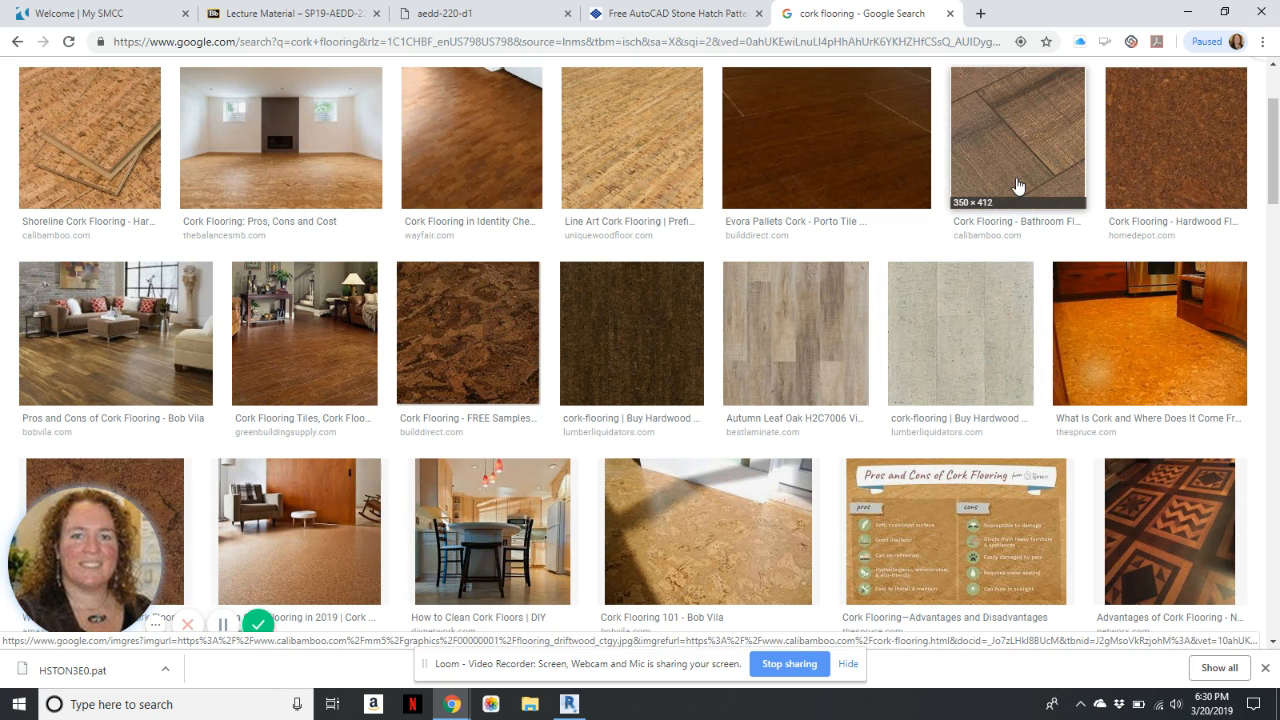
click(1171, 146)
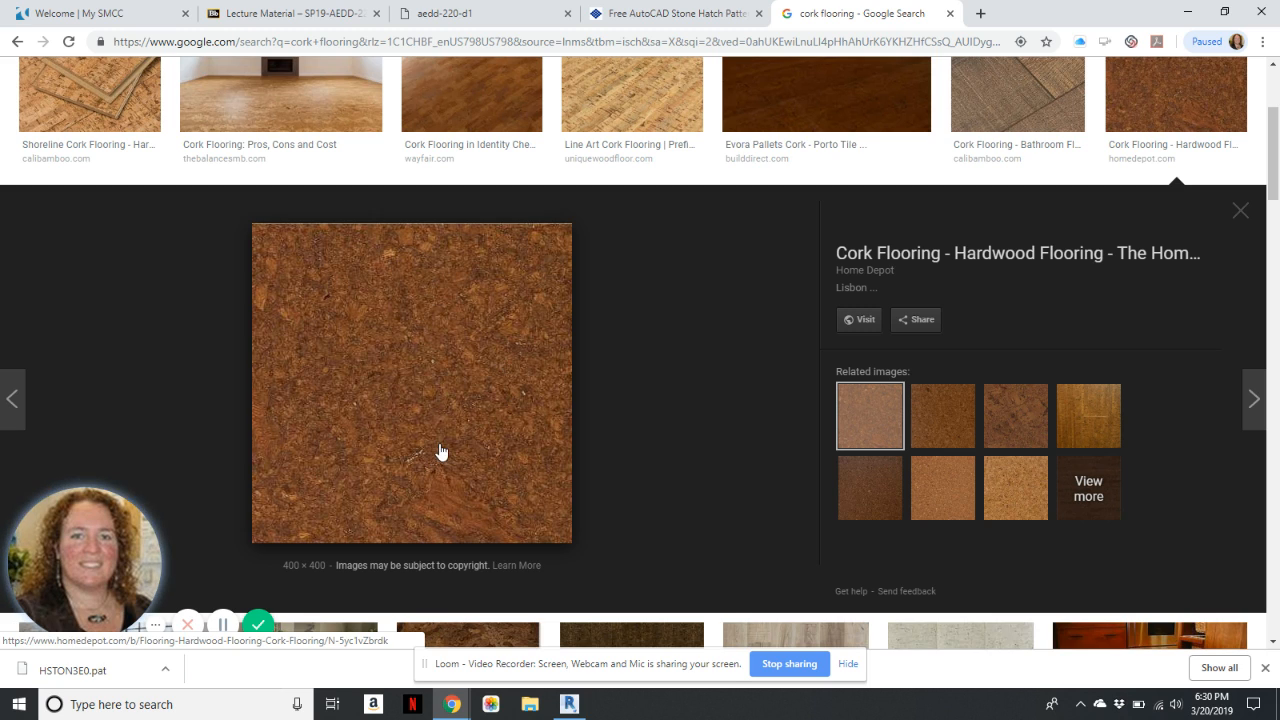
- Save the previewed cork image in the MODULE 10 folder as "Dark Cork FLoor Tile.jpg"
right_click(398, 388)
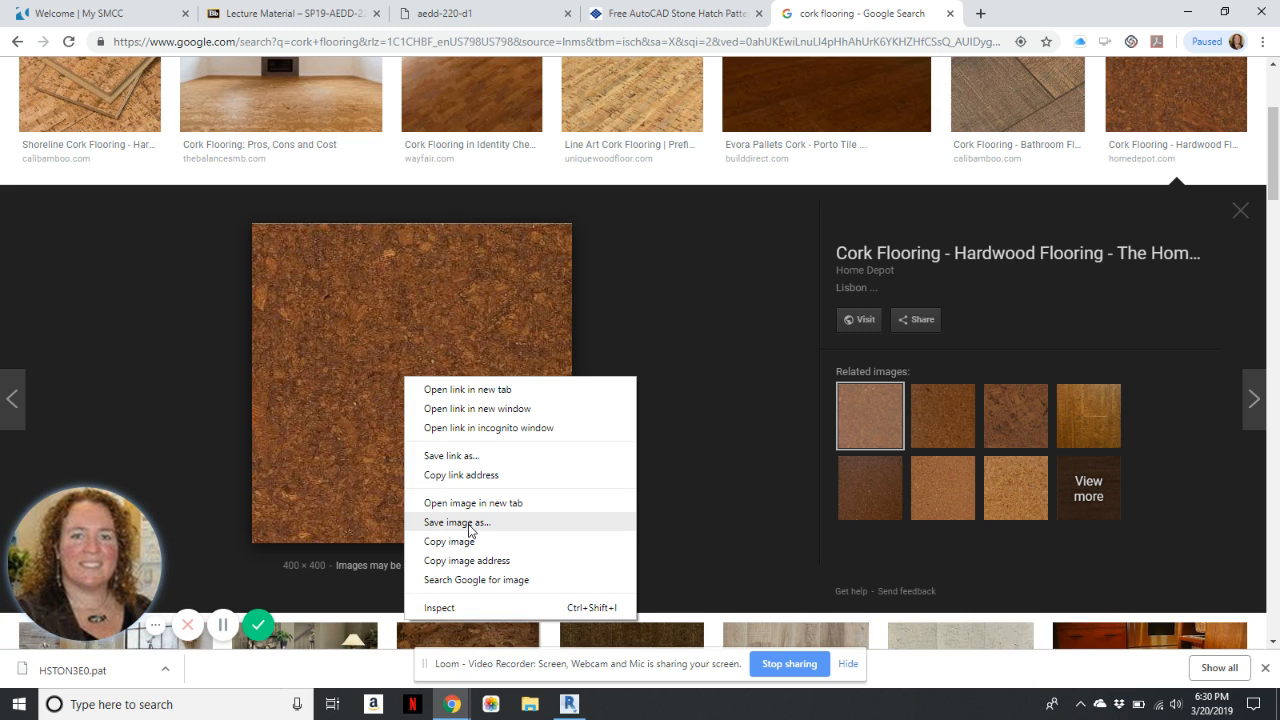
click(469, 524)
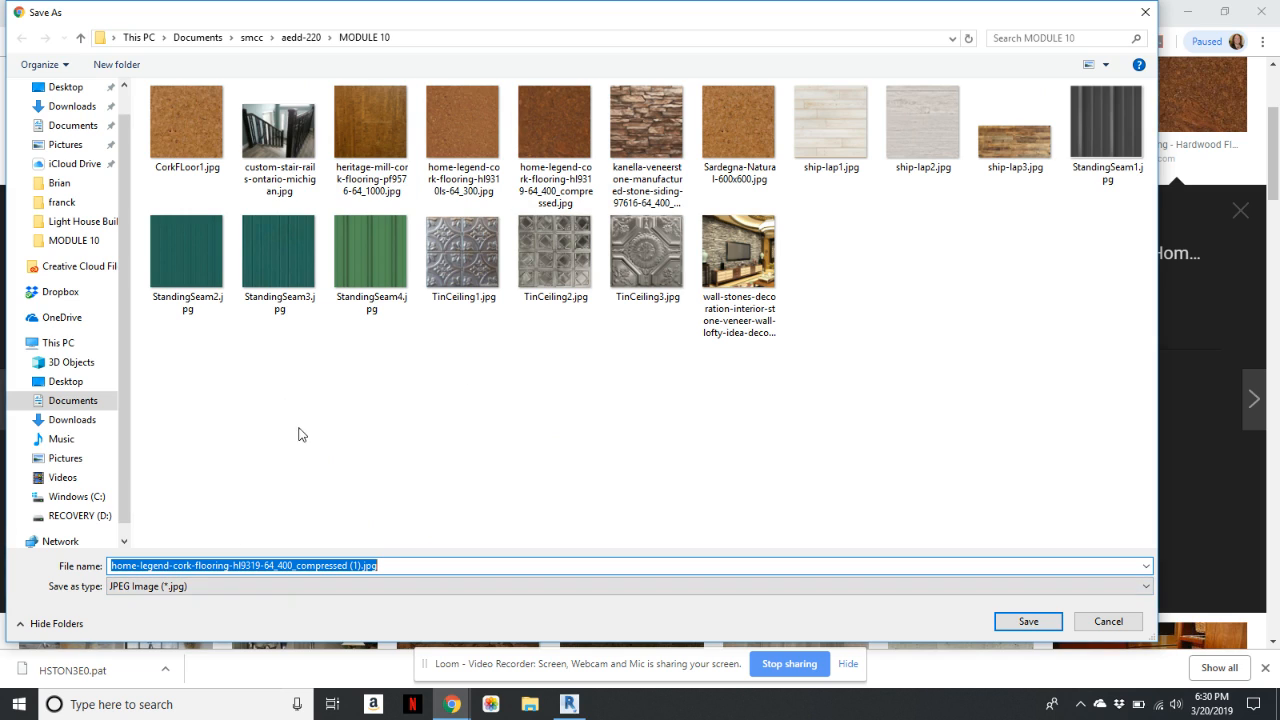
click(345, 565)
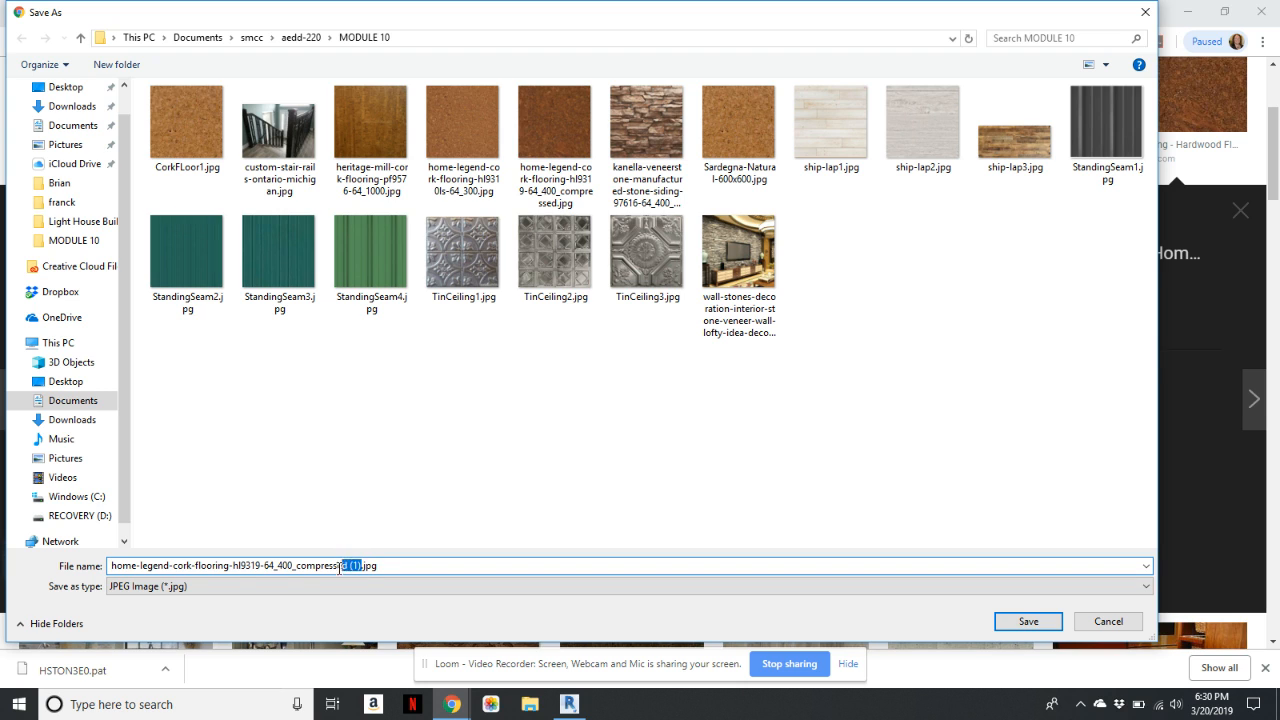
drag(340, 568, 110, 580)
text(Dark Cork FLoor Tile)
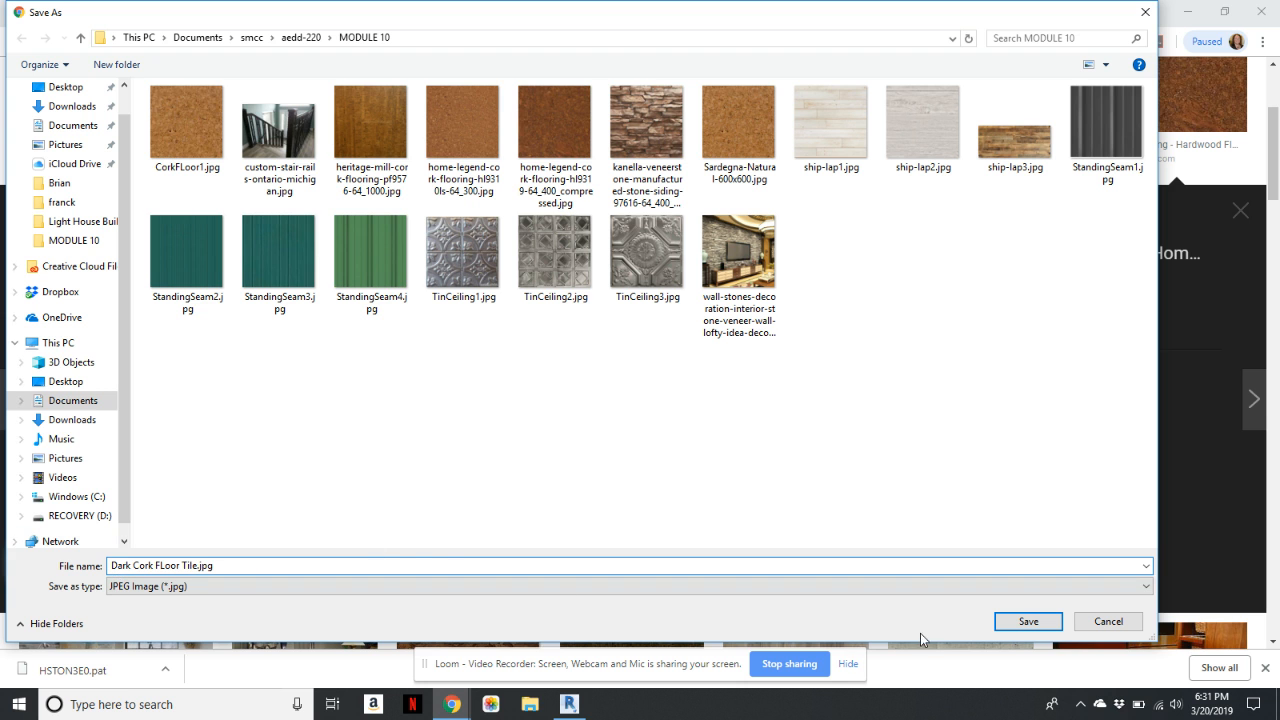
click(1017, 624)
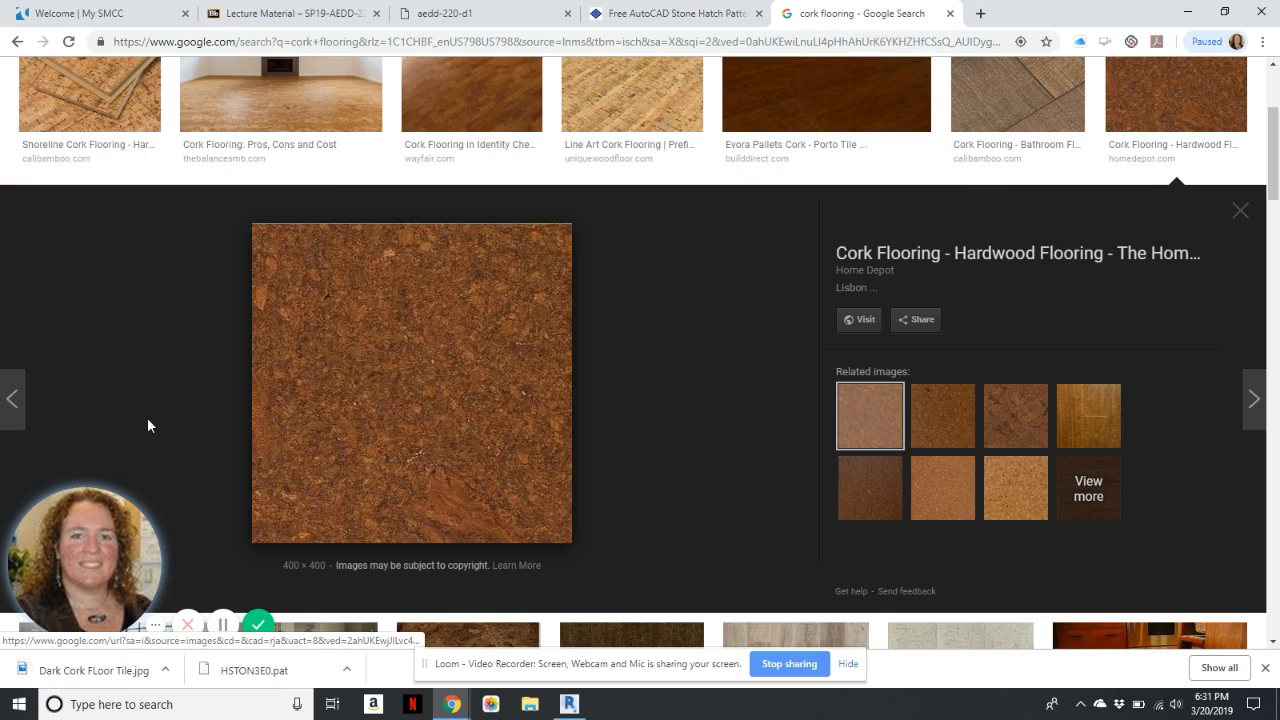
- Look through more of the cork flooring image results for other tile options
scroll(576, 451, up, 3)
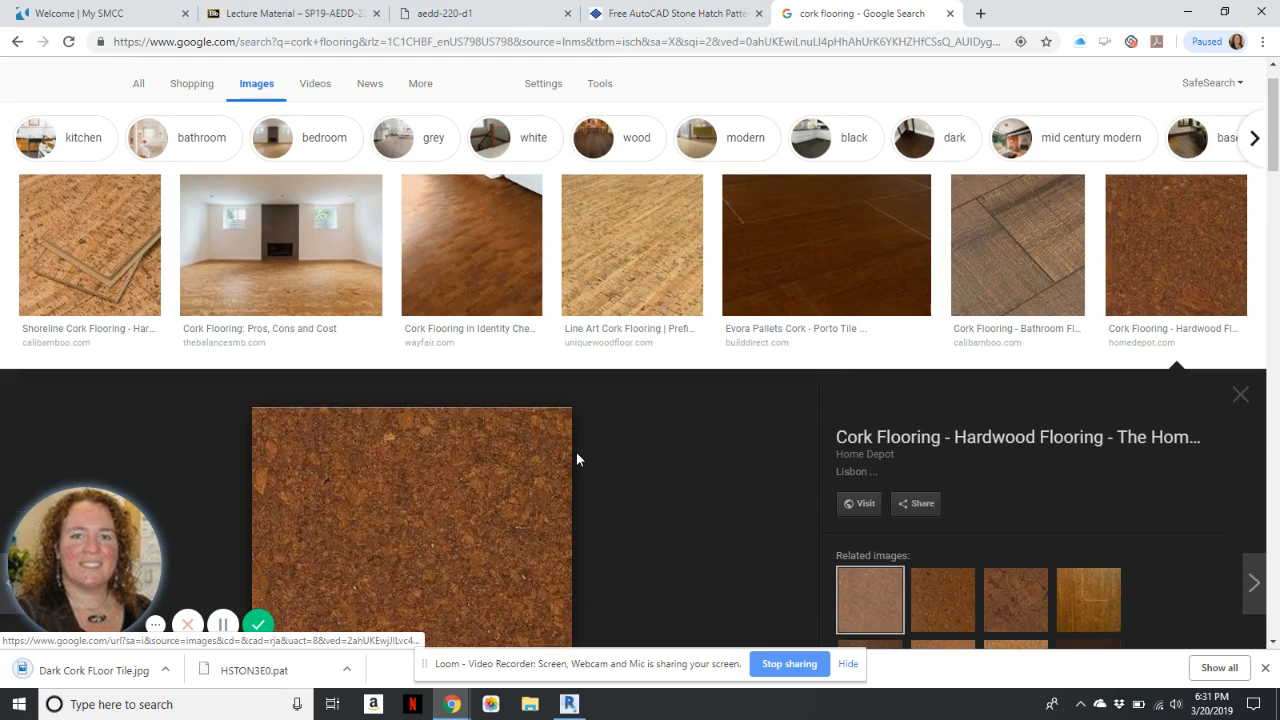
scroll(589, 445, down, 3)
scroll(589, 447, down, 3)
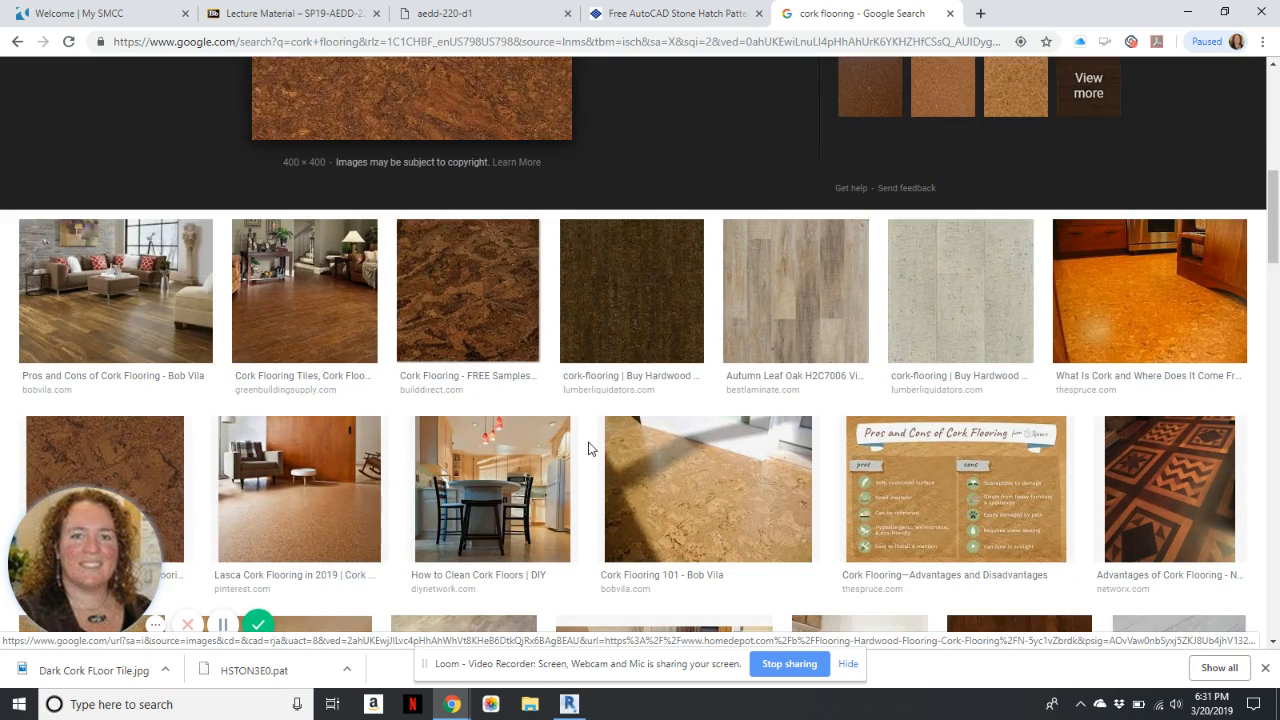
scroll(588, 448, down, 3)
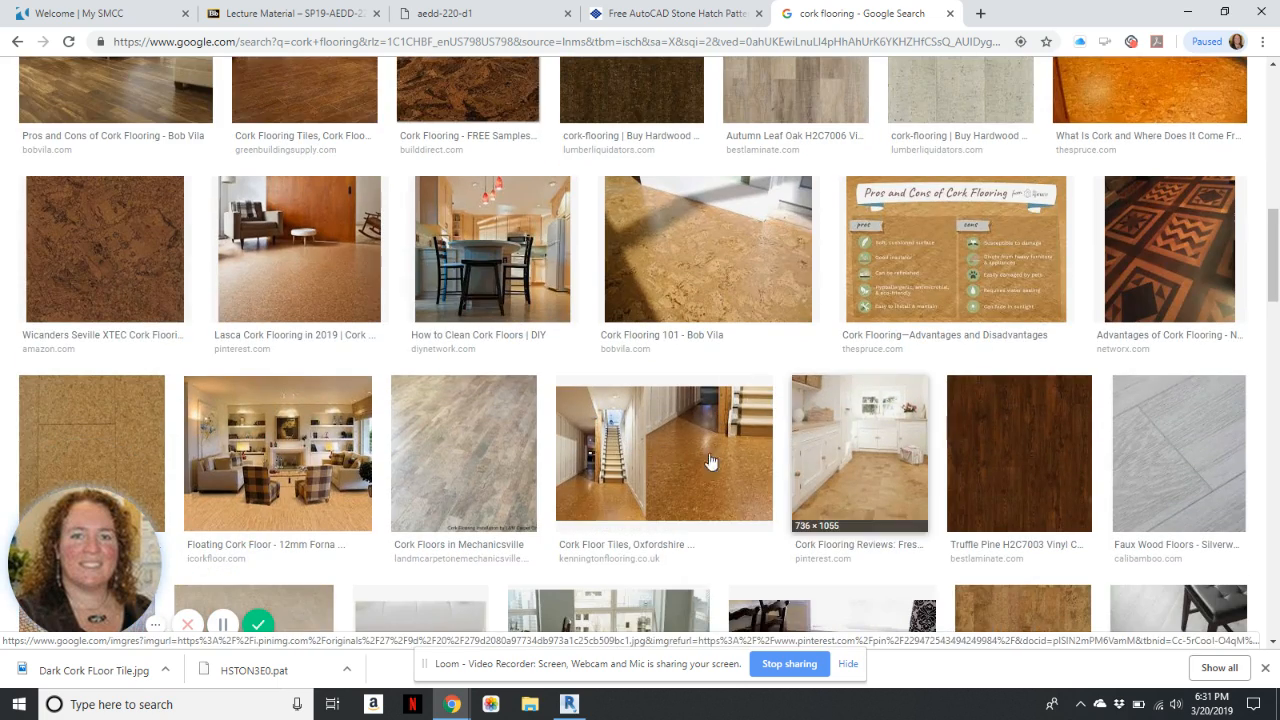
scroll(500, 392, up, 2)
scroll(600, 378, up, 6)
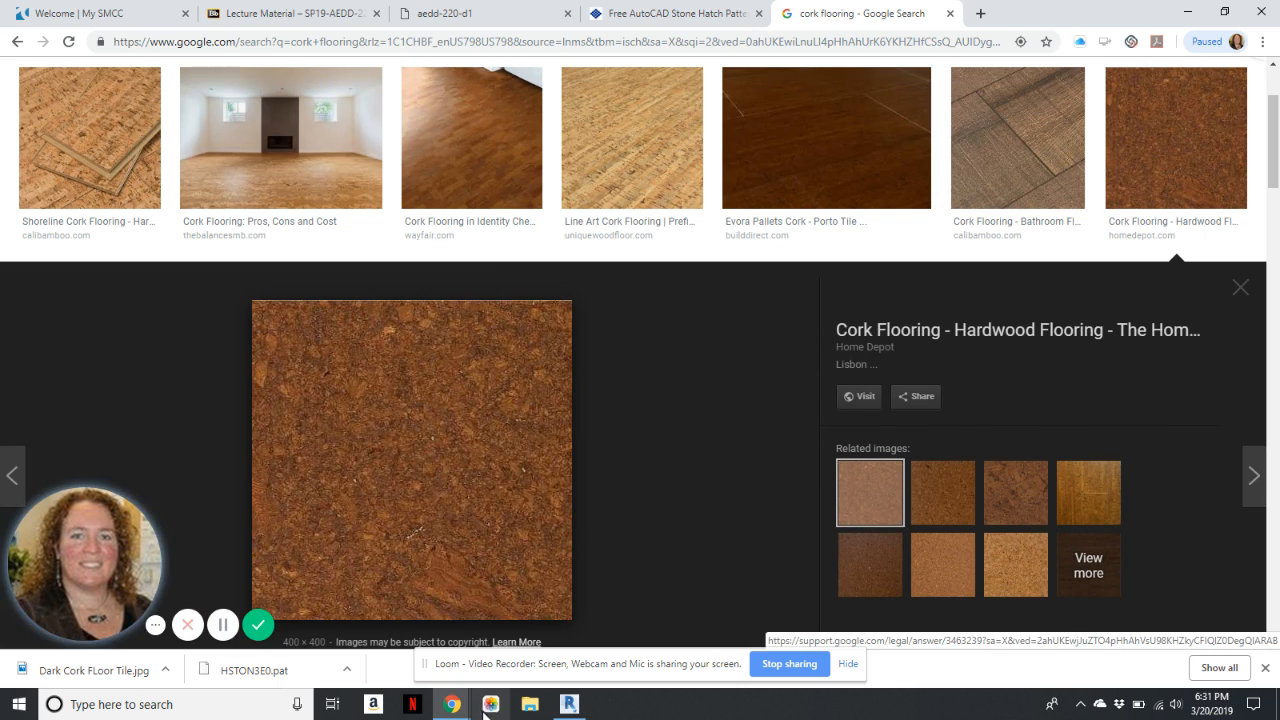
- Open the MODULE 10 folder in File Explorer and show its files as large icons
click(531, 707)
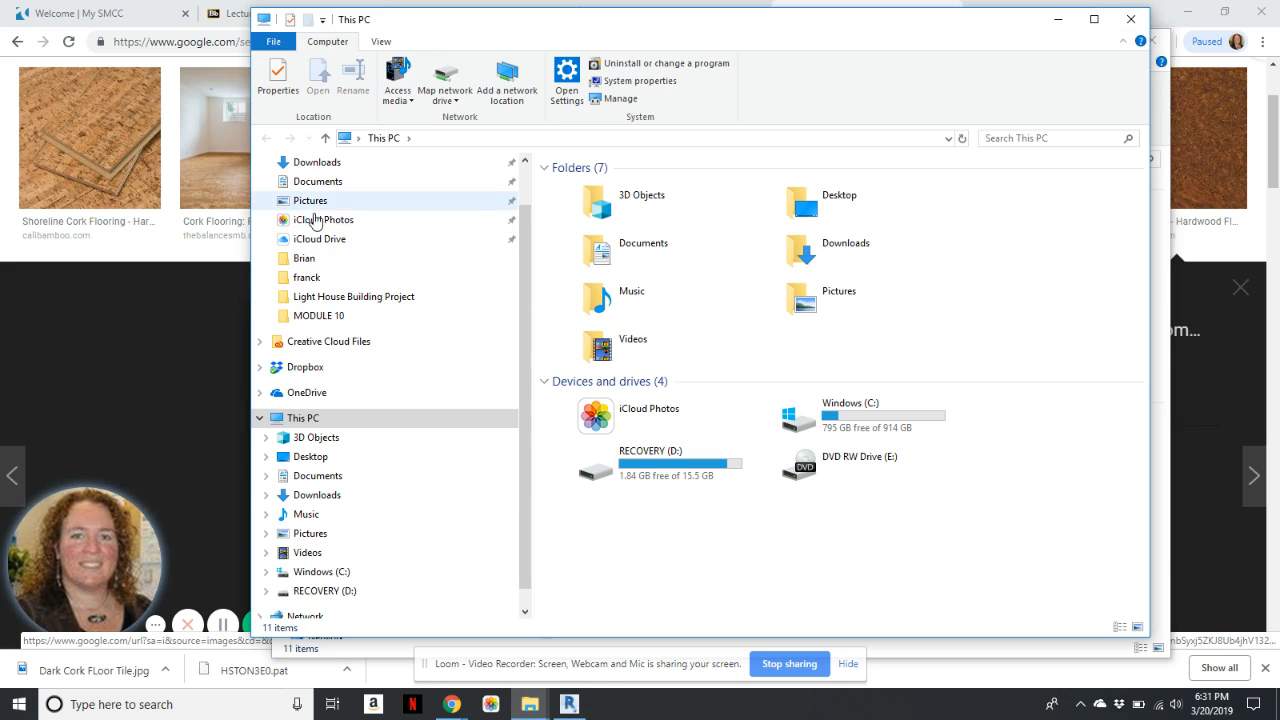
click(329, 318)
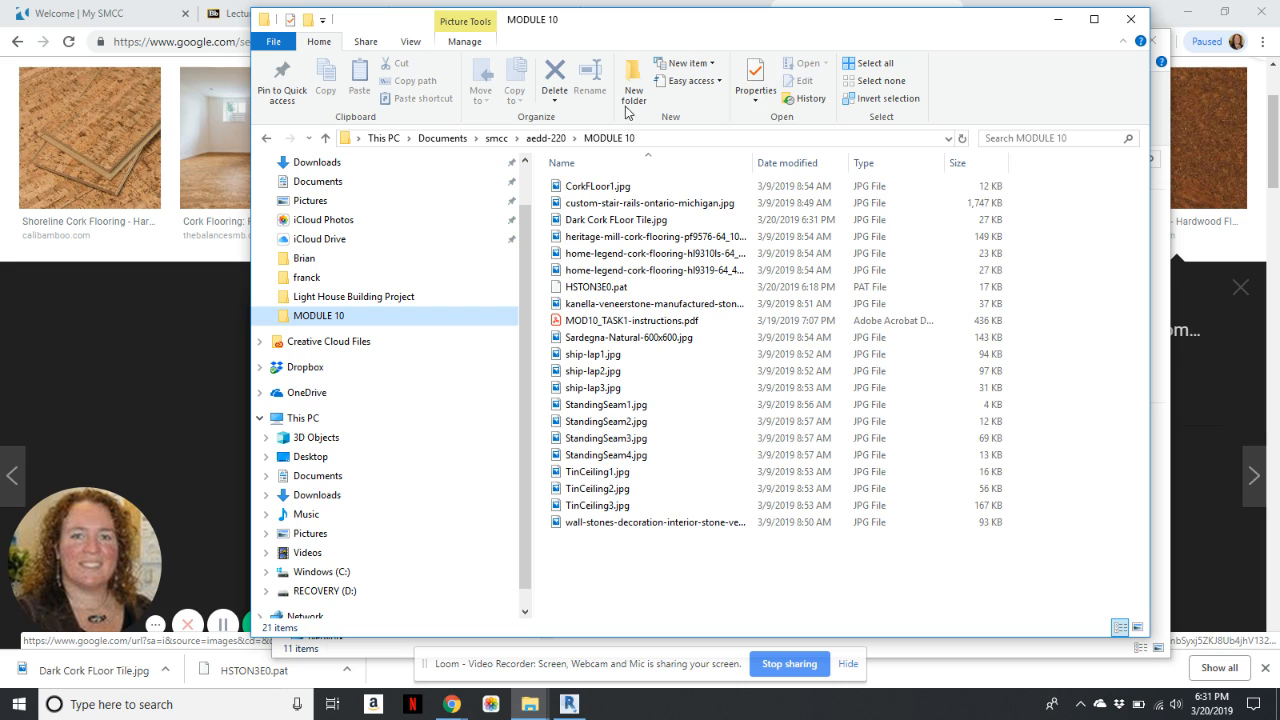
right_click(1082, 233)
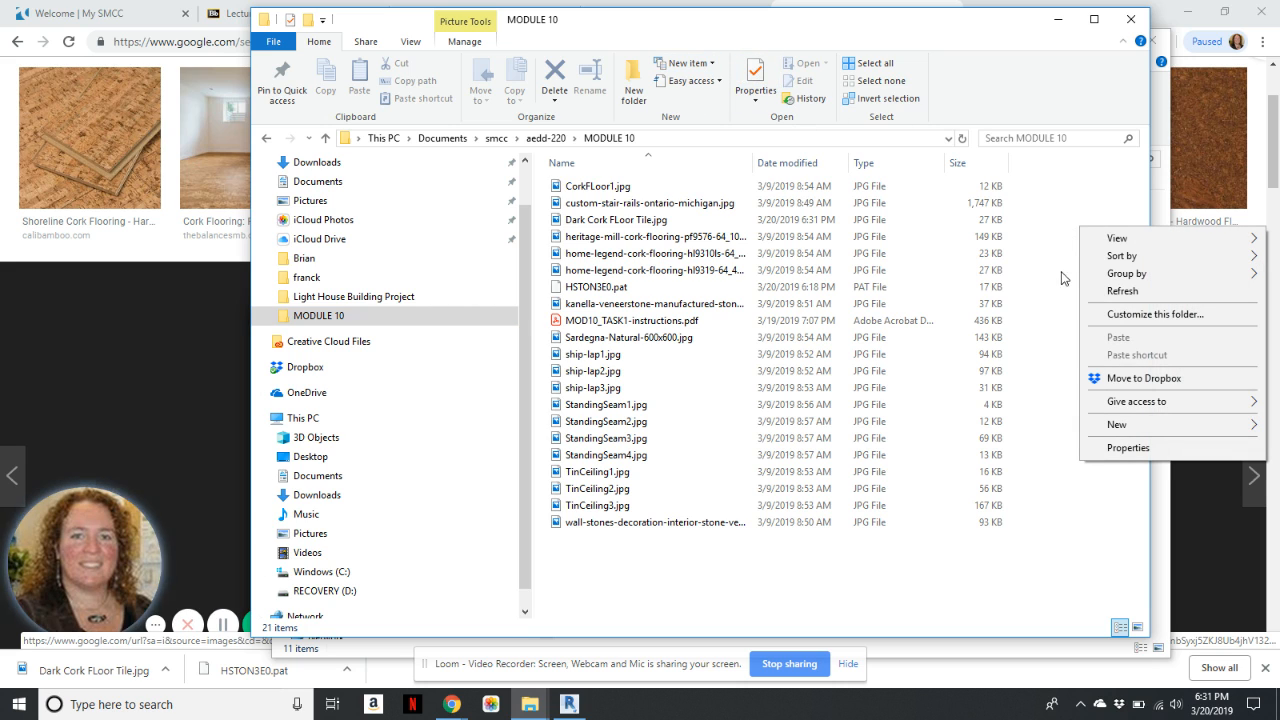
click(1066, 209)
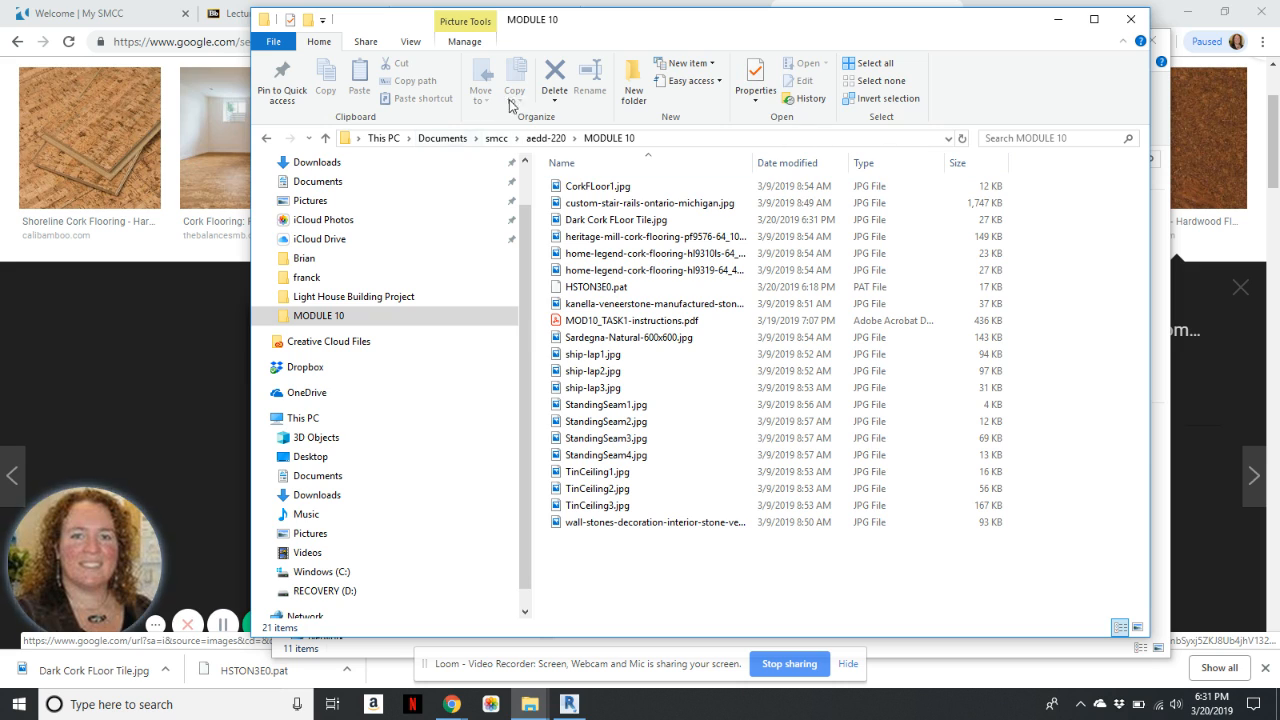
click(410, 43)
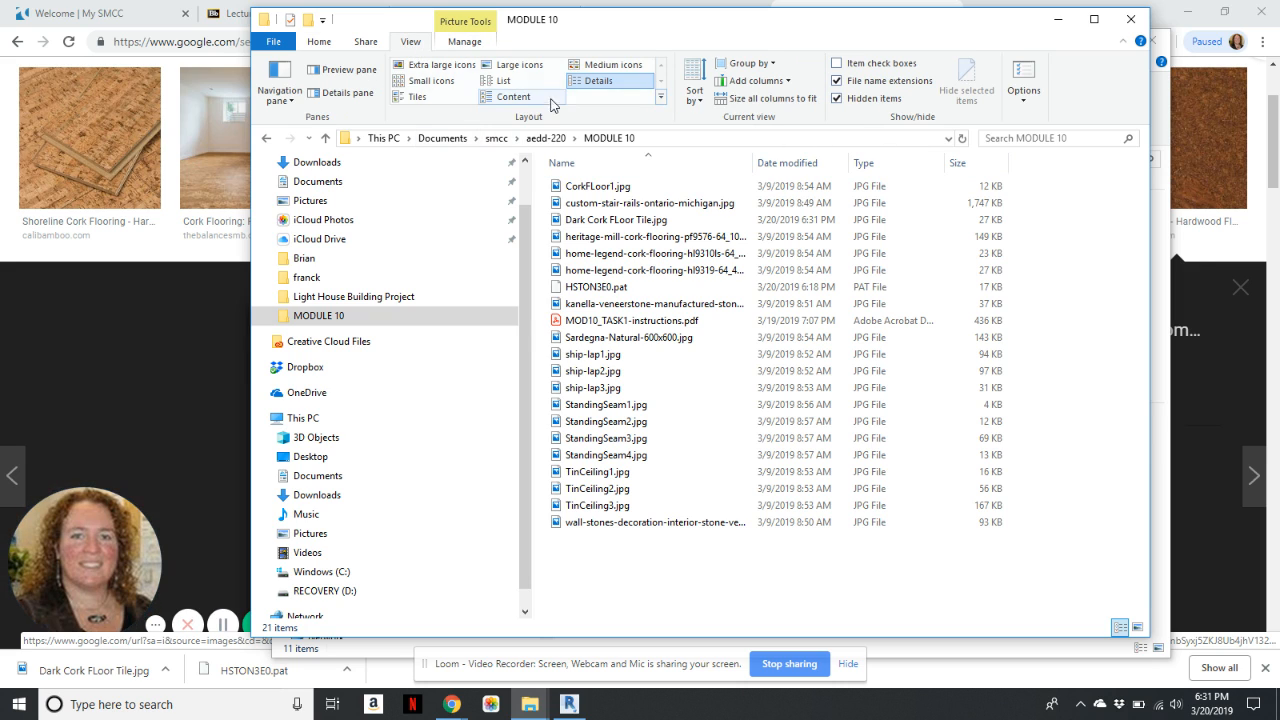
click(520, 65)
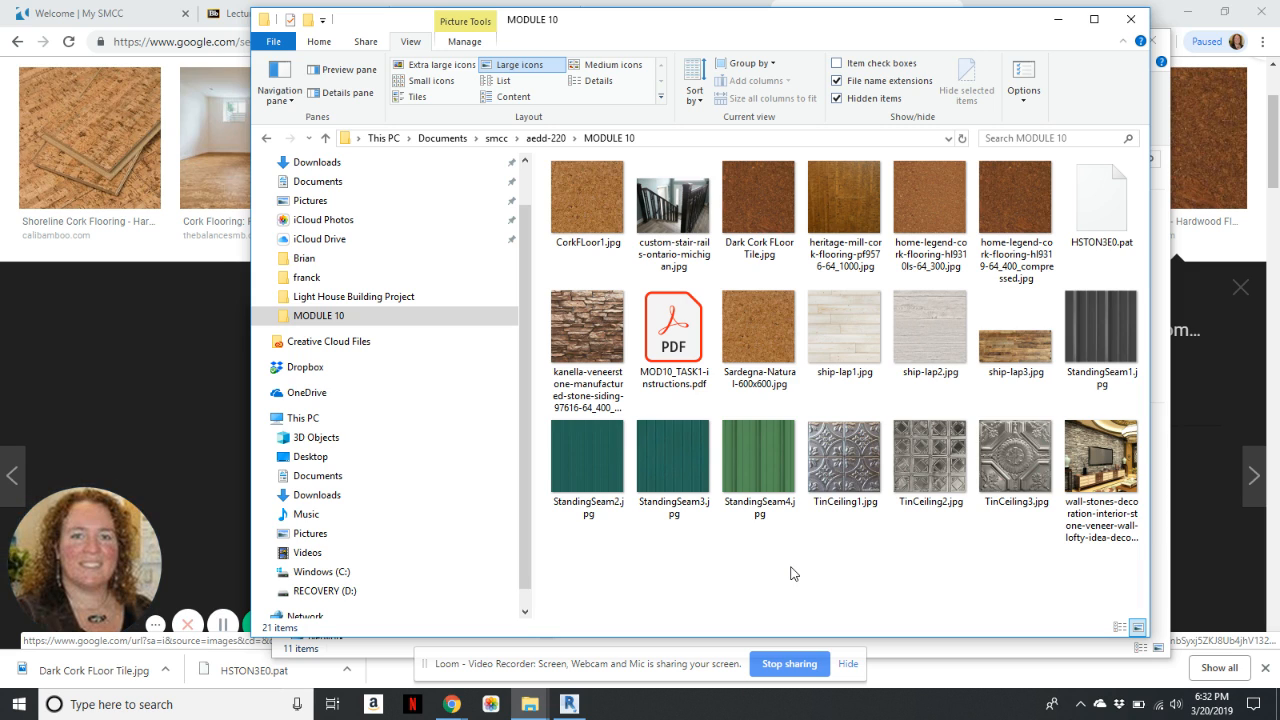
- Switch to Revit and duplicate the first-floor wood floor's type as "Wood Joist 10" - Cork Tile"
click(569, 704)
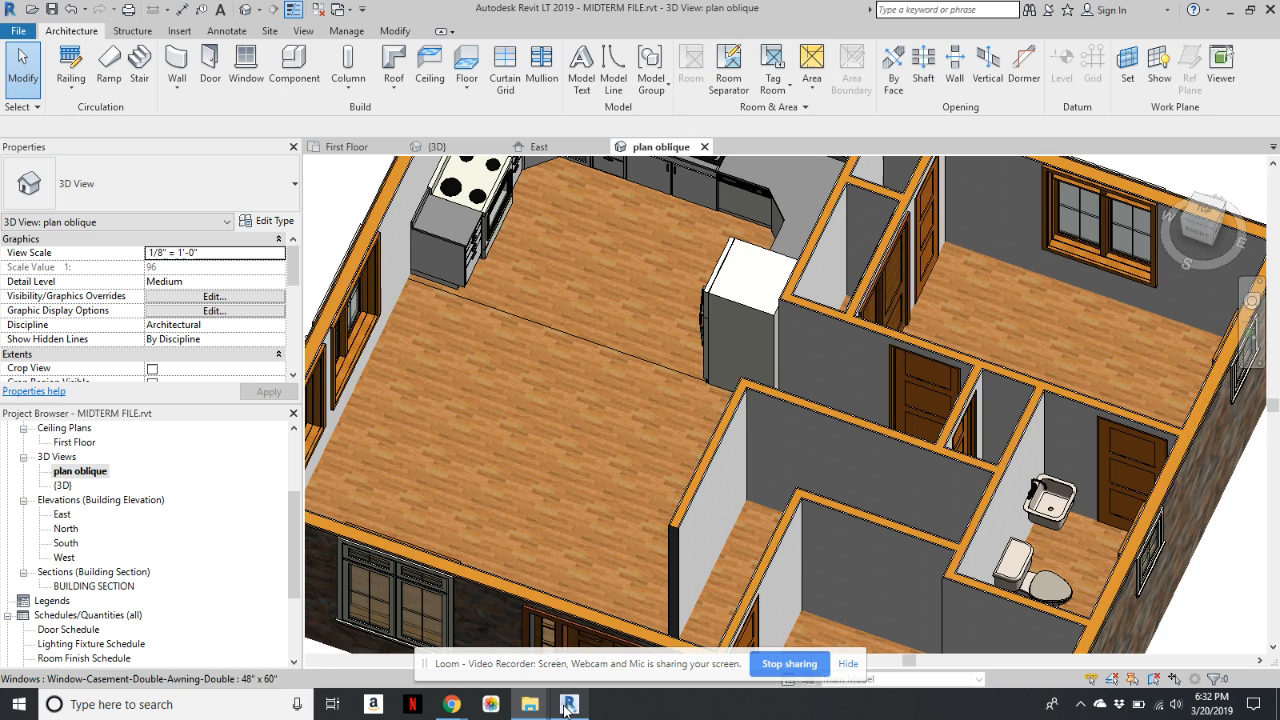
click(394, 326)
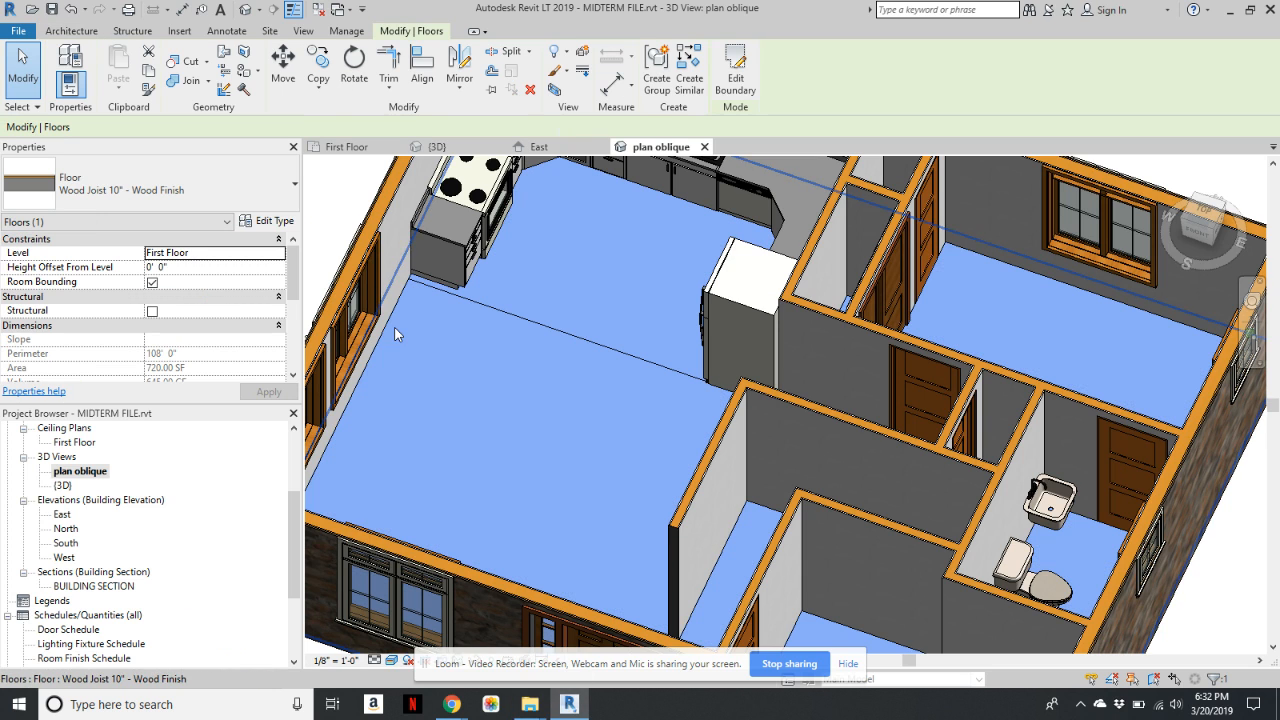
click(262, 221)
click(904, 144)
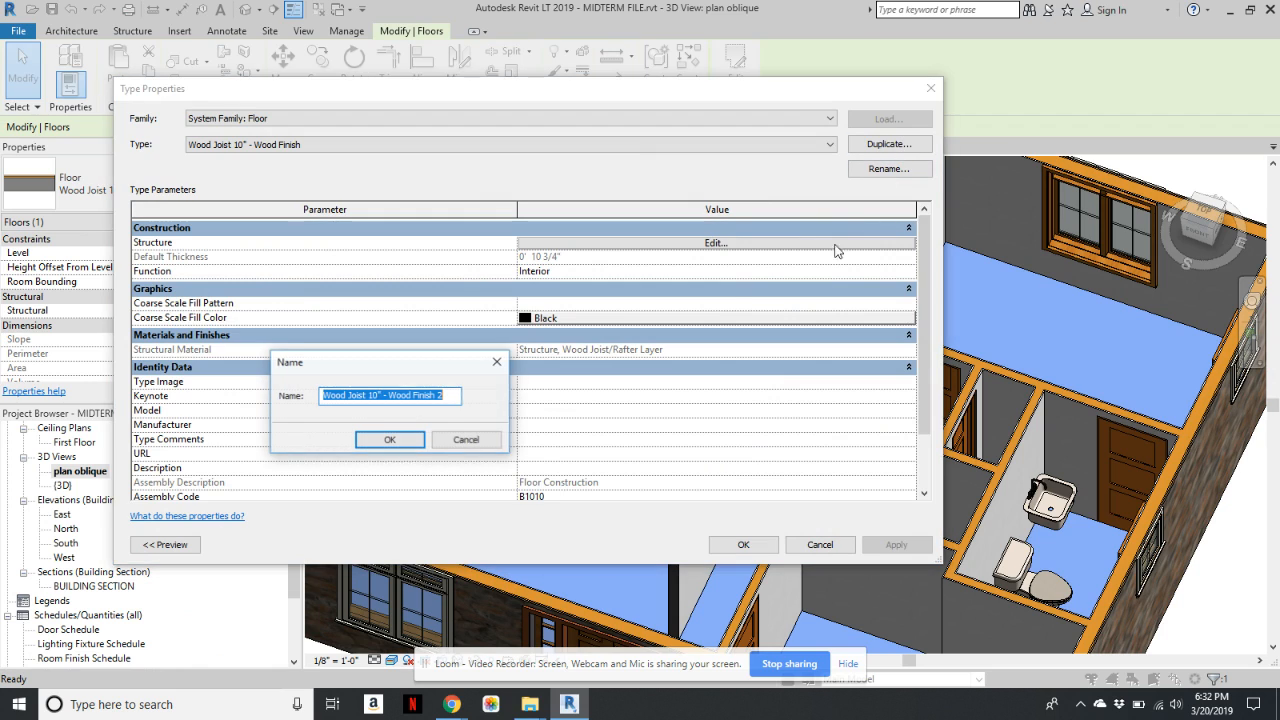
drag(454, 394, 397, 394)
text(Cork)
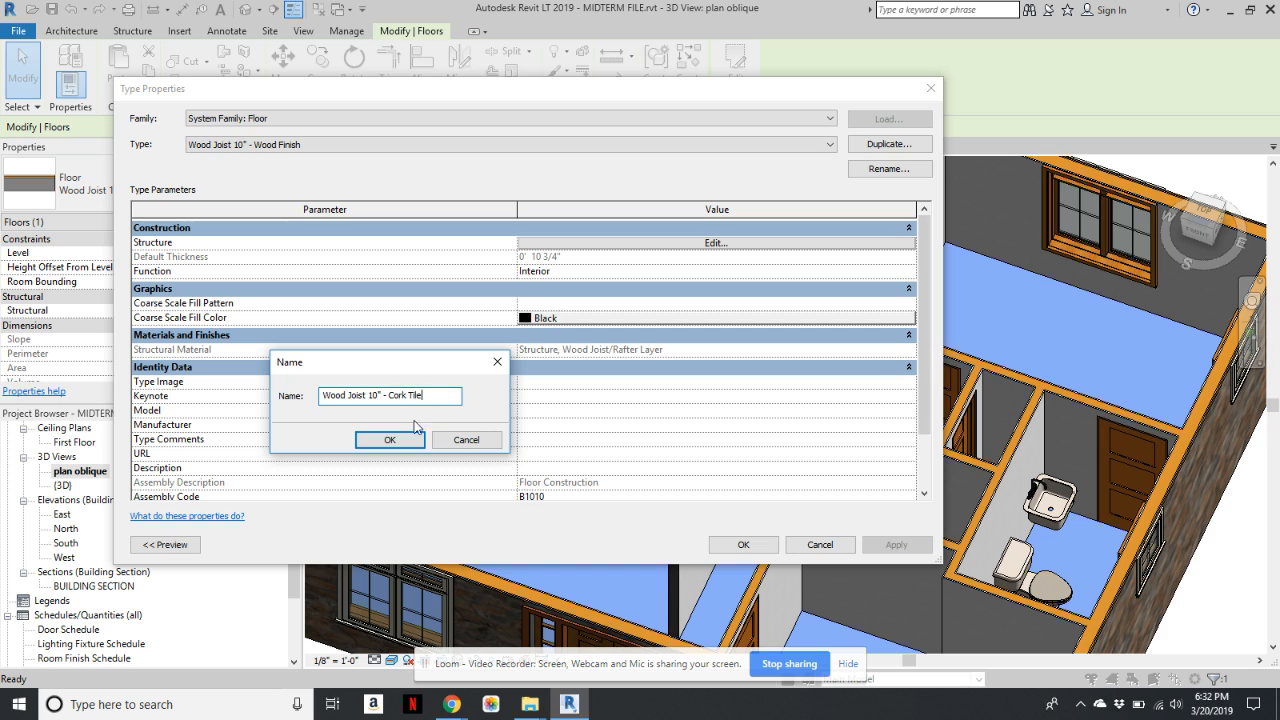
click(406, 446)
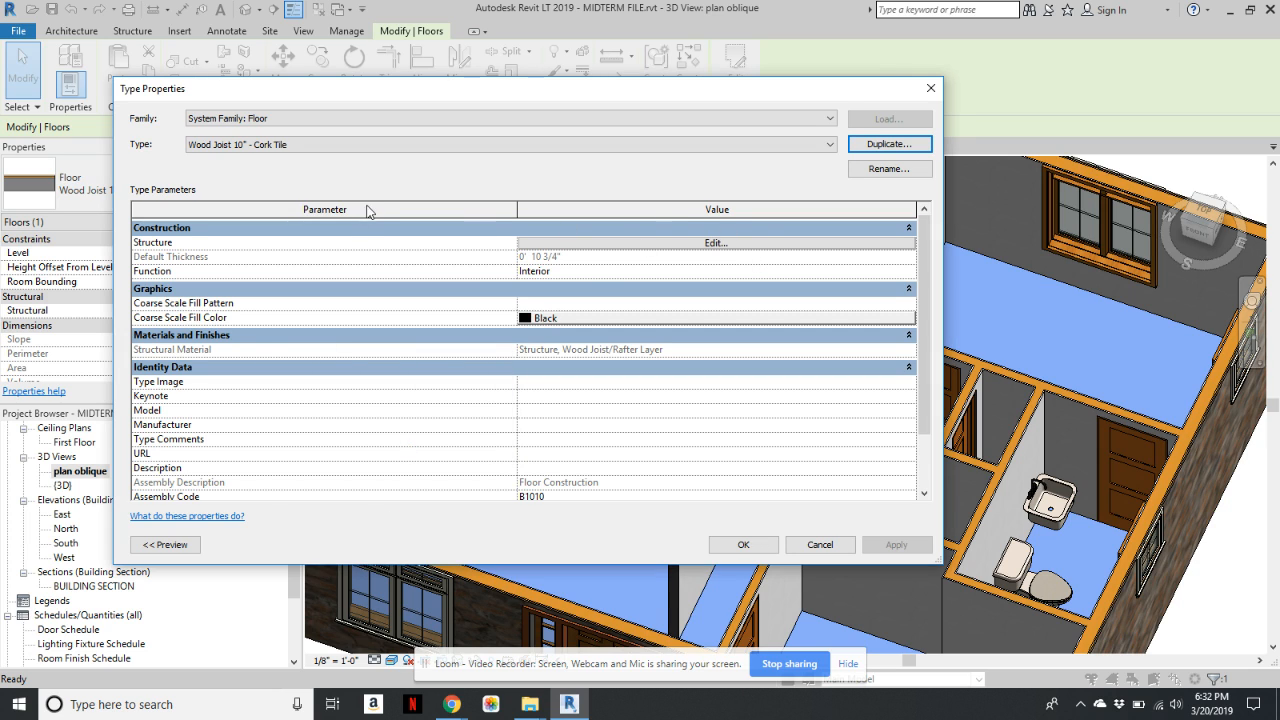
- Open the material selection for the floor structure's Finish 1 layer, search it for "cork", and clear the search
click(697, 245)
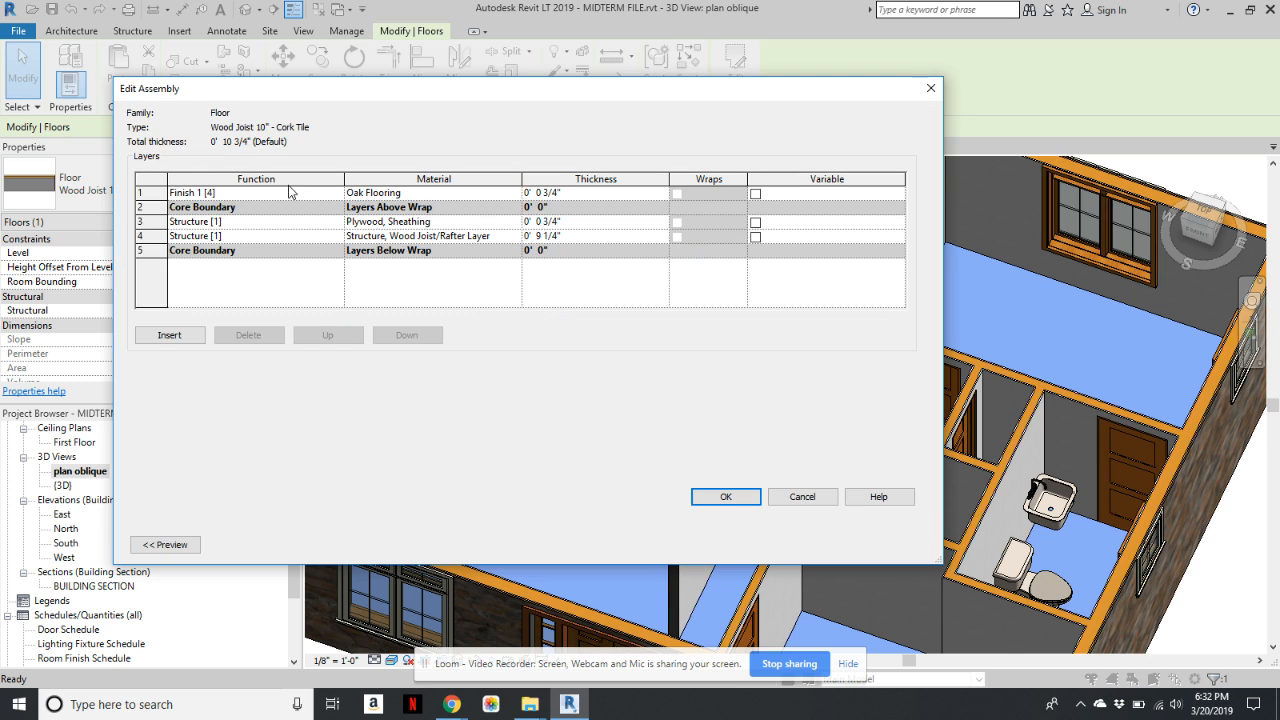
click(512, 196)
click(515, 193)
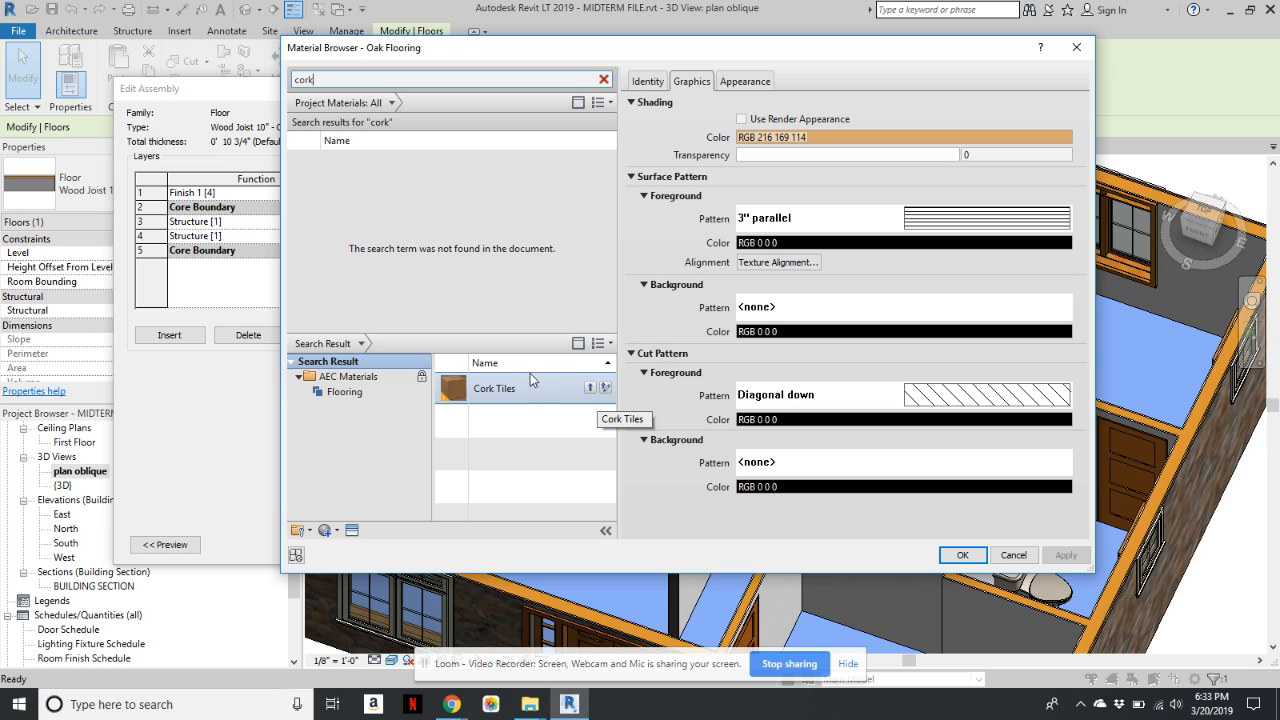
double_click(300, 78)
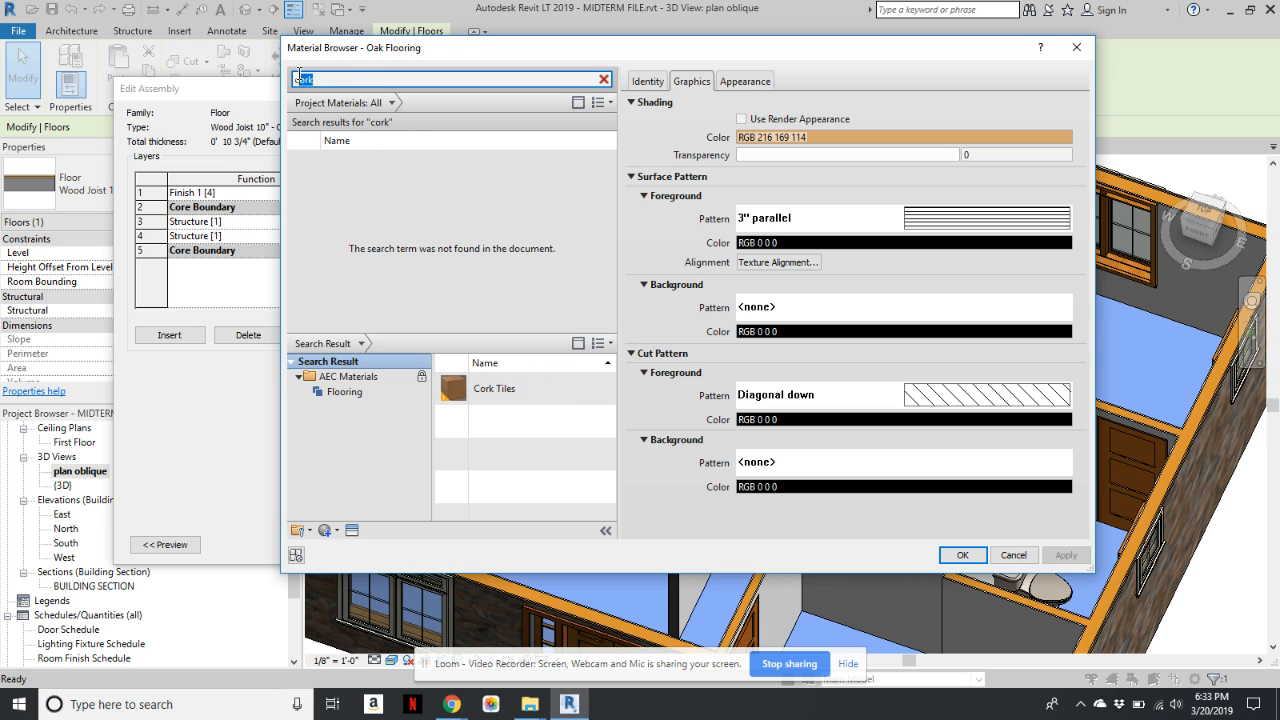
key(BackSpace)
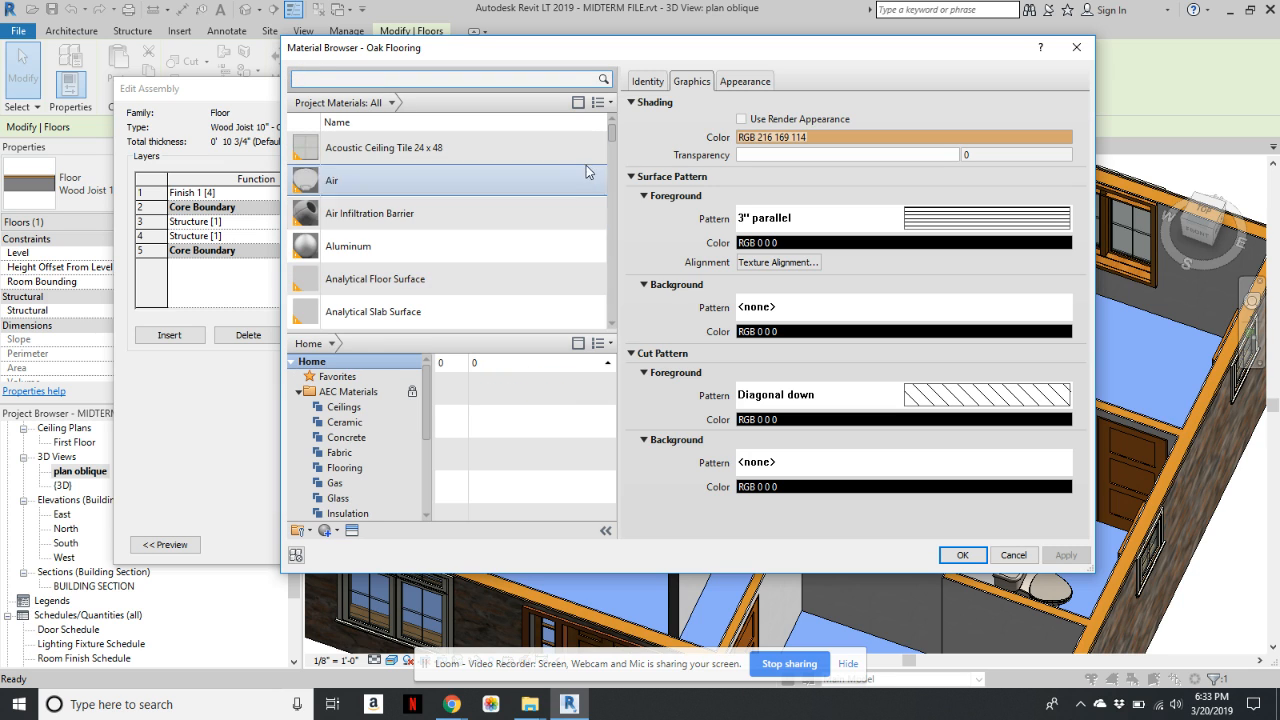
drag(613, 131, 615, 155)
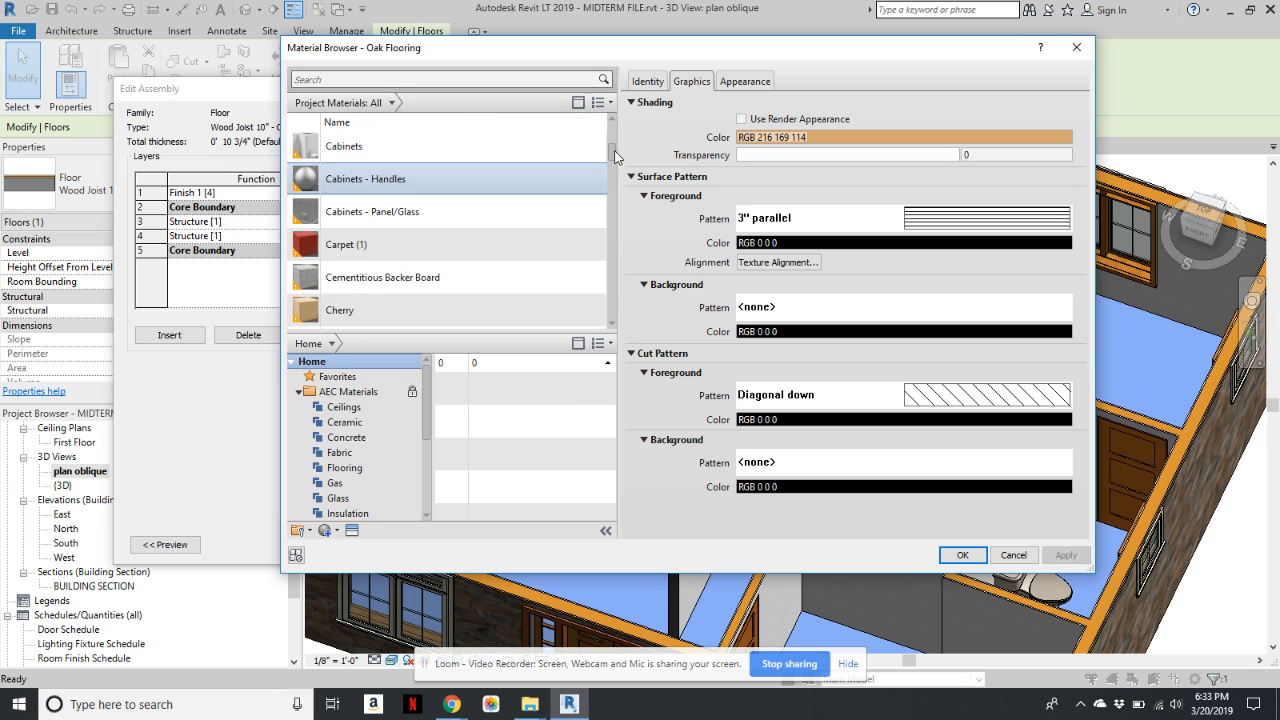
- Search the project materials for "default", then duplicate Default Floor and name the copy "Dark Cork Tile"
click(388, 80)
text(de)
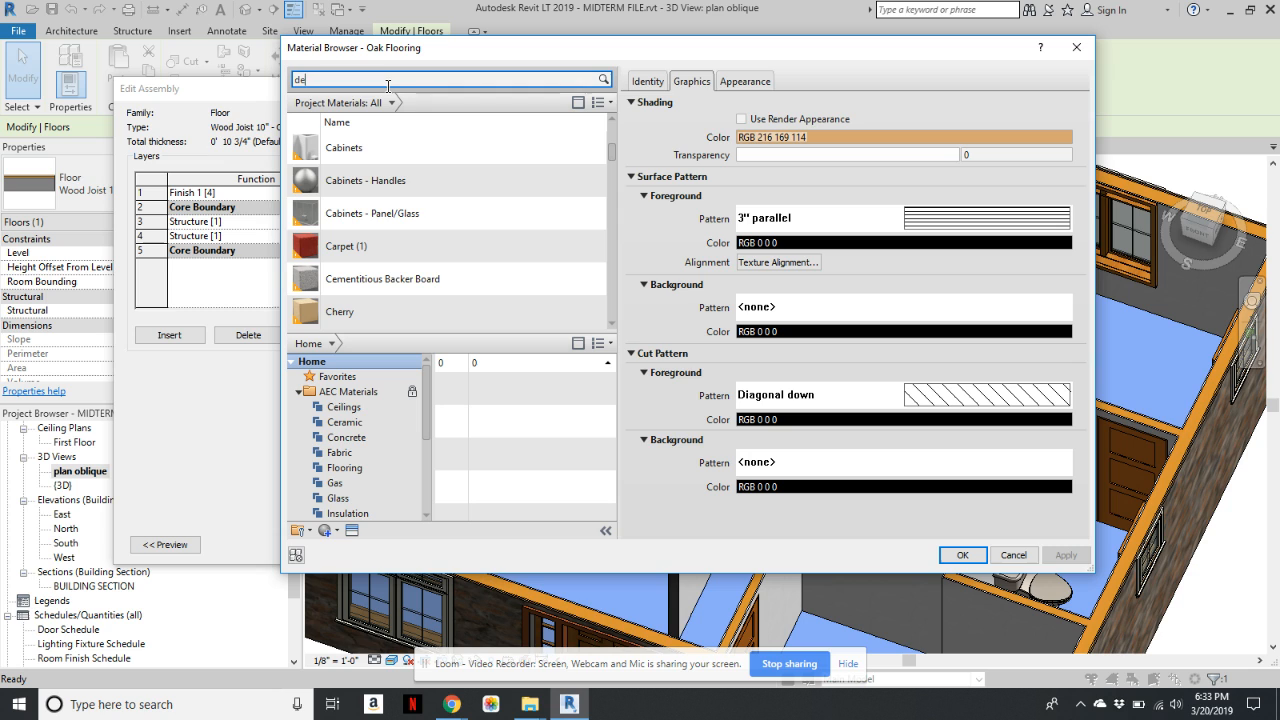
text(fault)
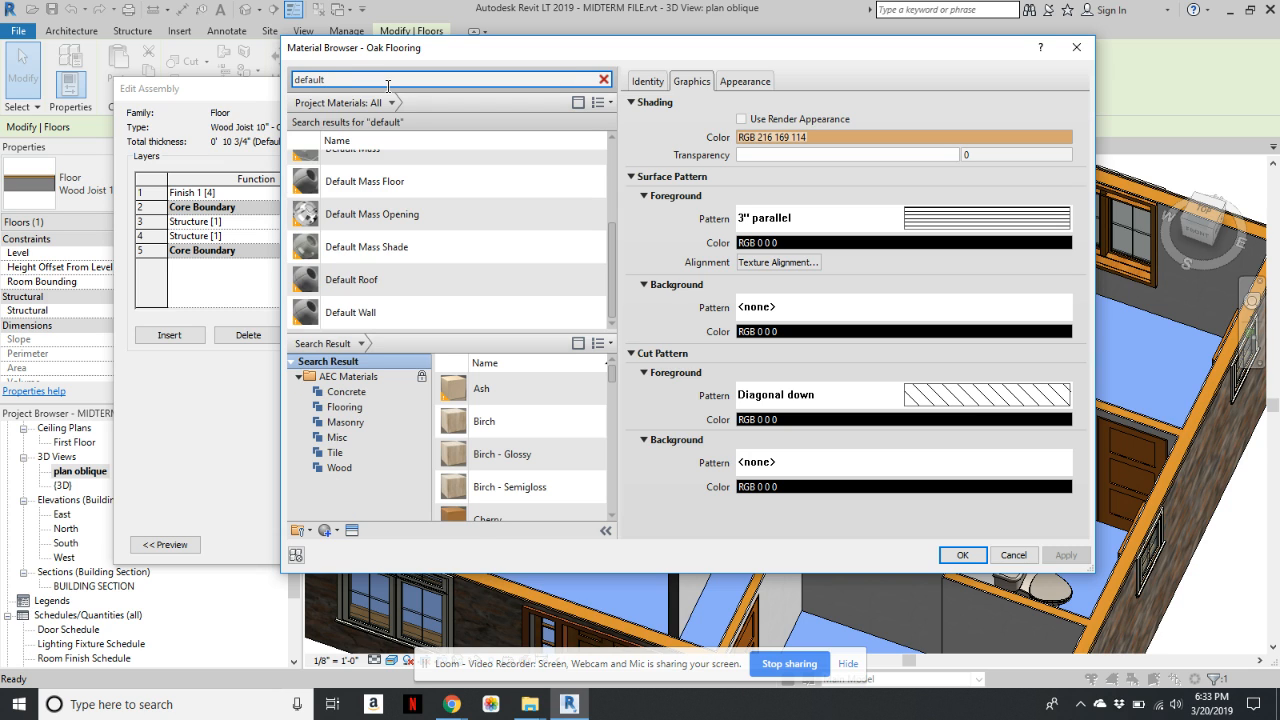
scroll(384, 235, up, 1)
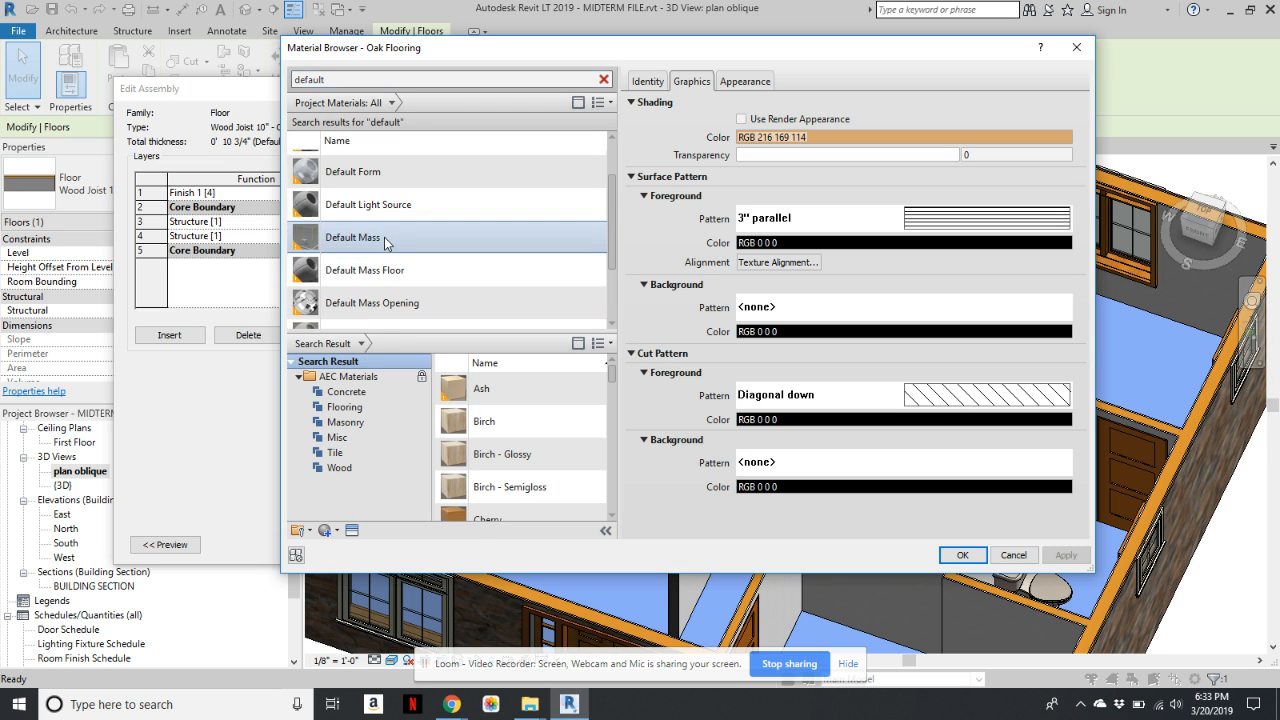
scroll(384, 244, up, 1)
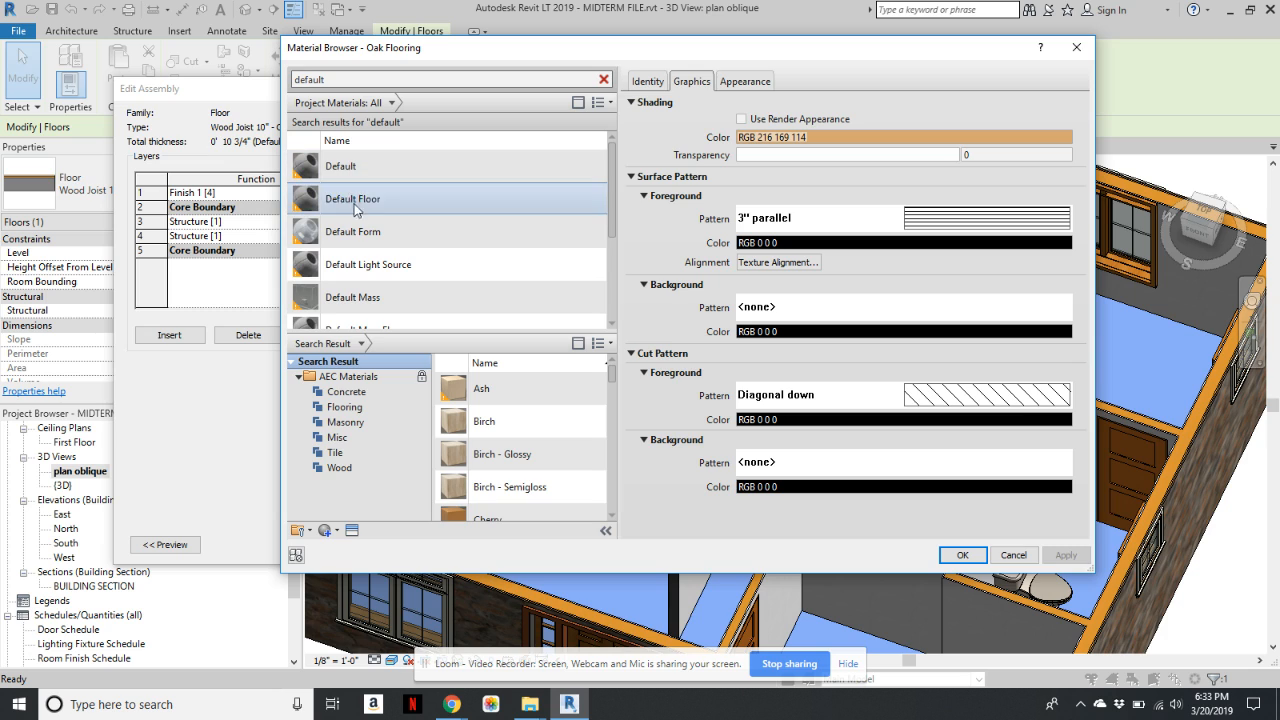
scroll(380, 272, down, 1)
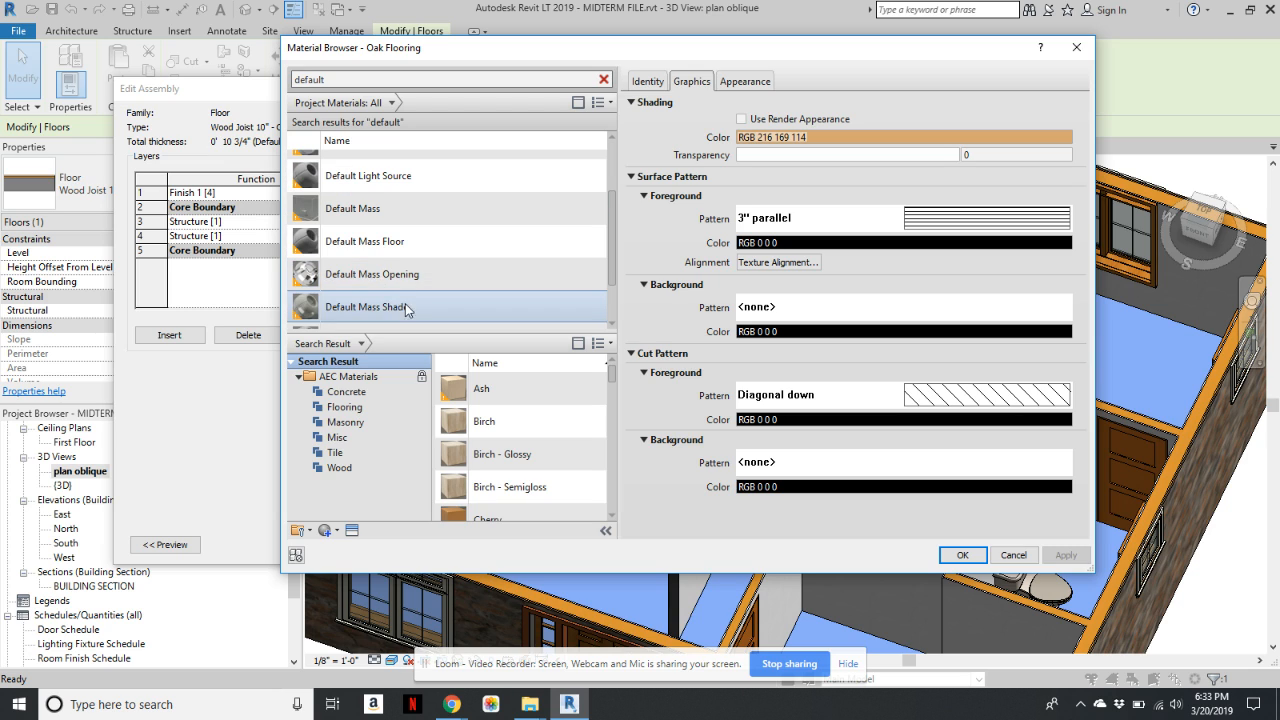
scroll(393, 315, up, 1)
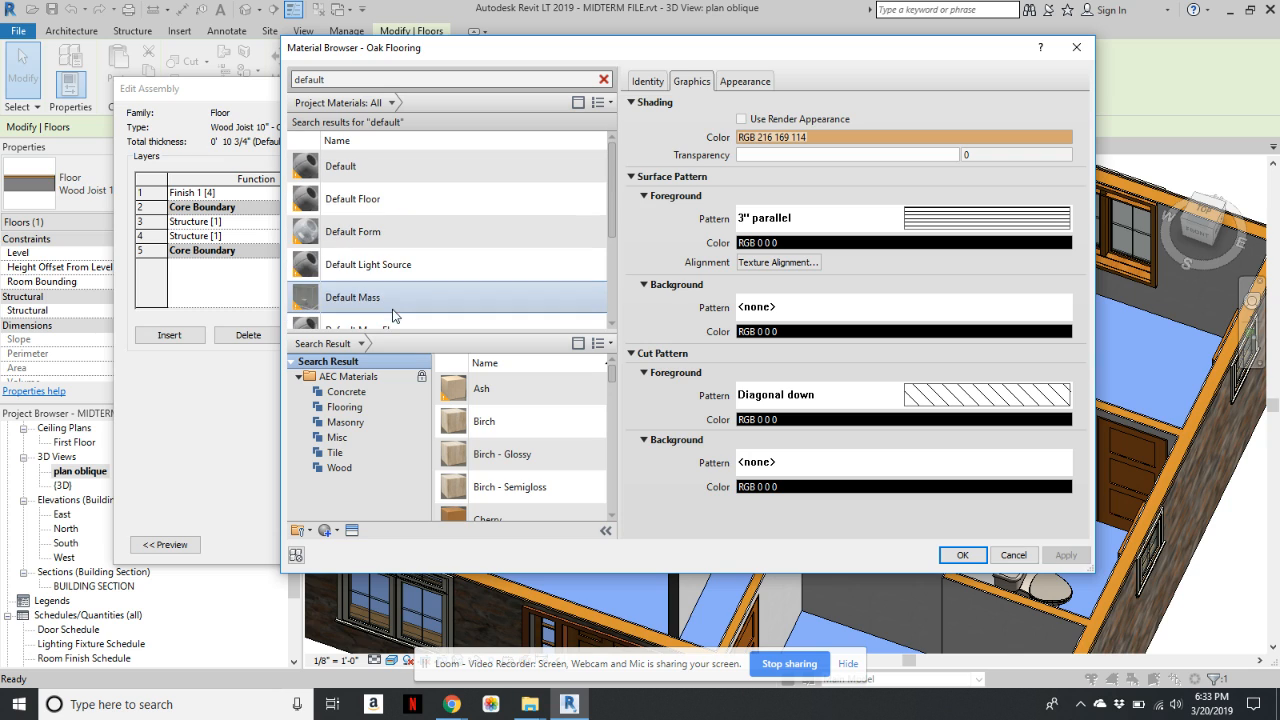
click(360, 207)
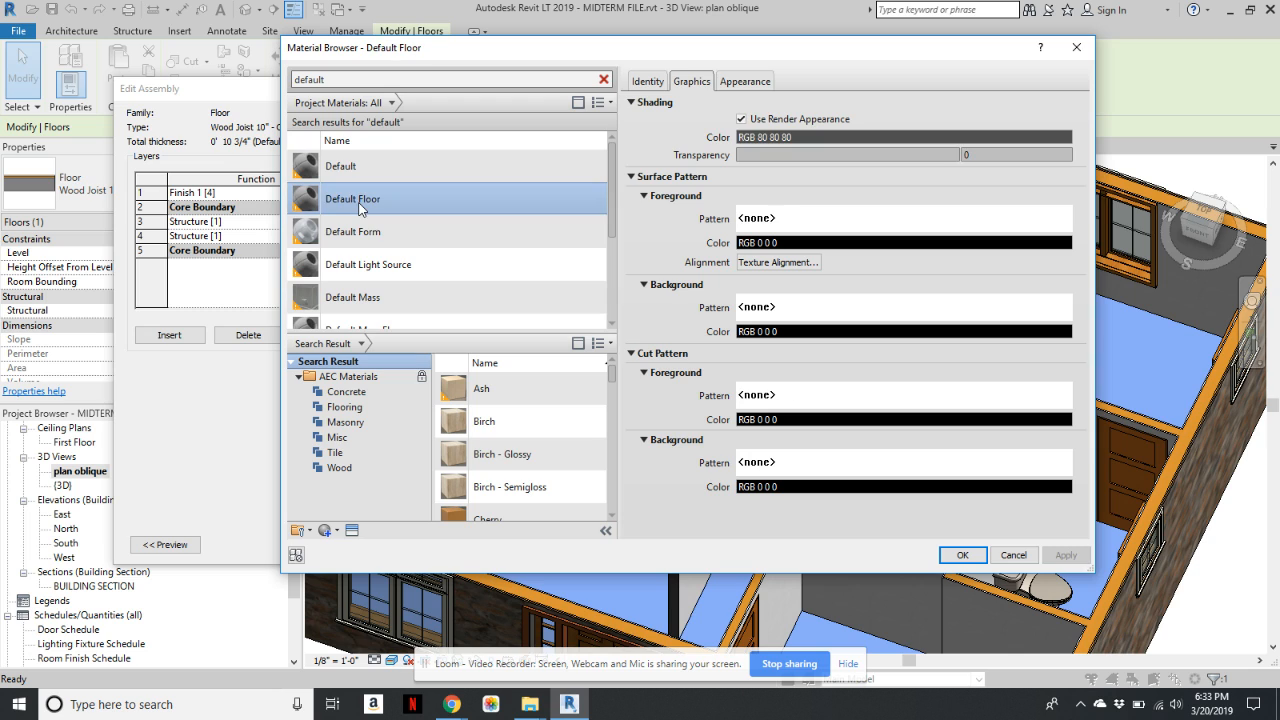
click(326, 531)
click(361, 560)
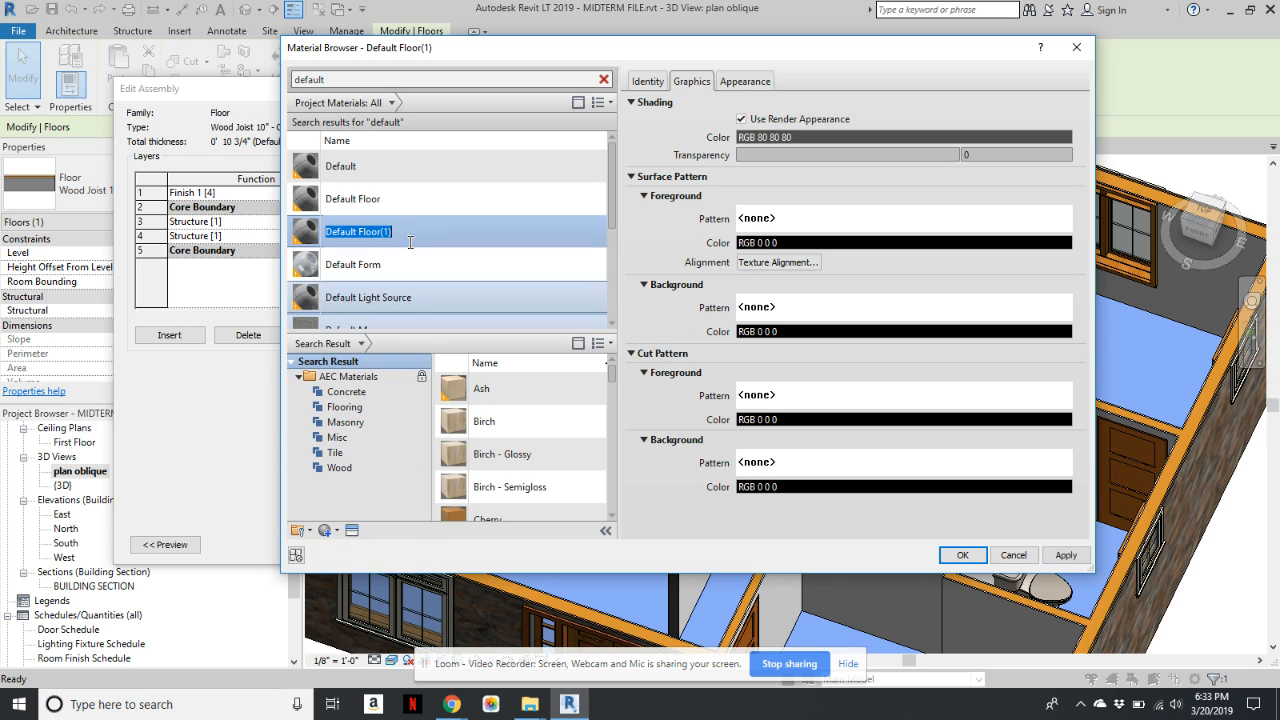
text(C)
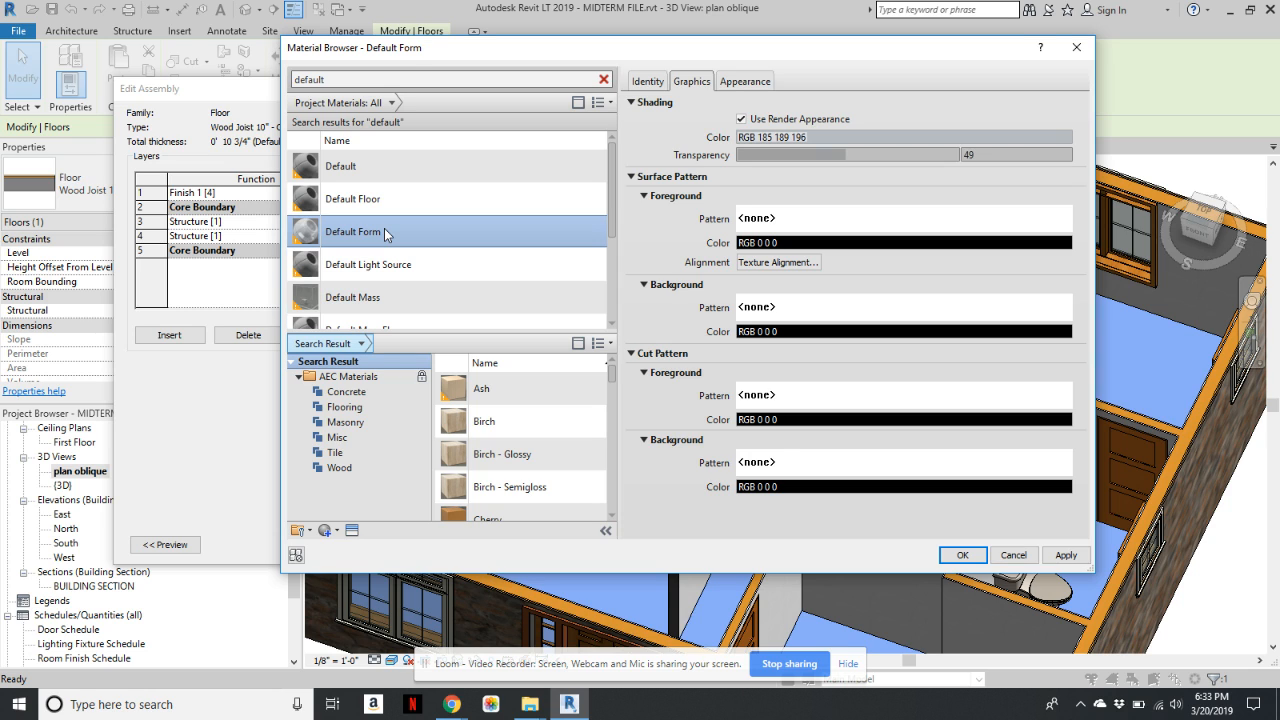
- Search the materials for "dark" and select Dark Cork Tile
mouse_move(612, 170)
mouse_down()
mouse_move(609, 266)
mouse_move(605, 152)
mouse_up()
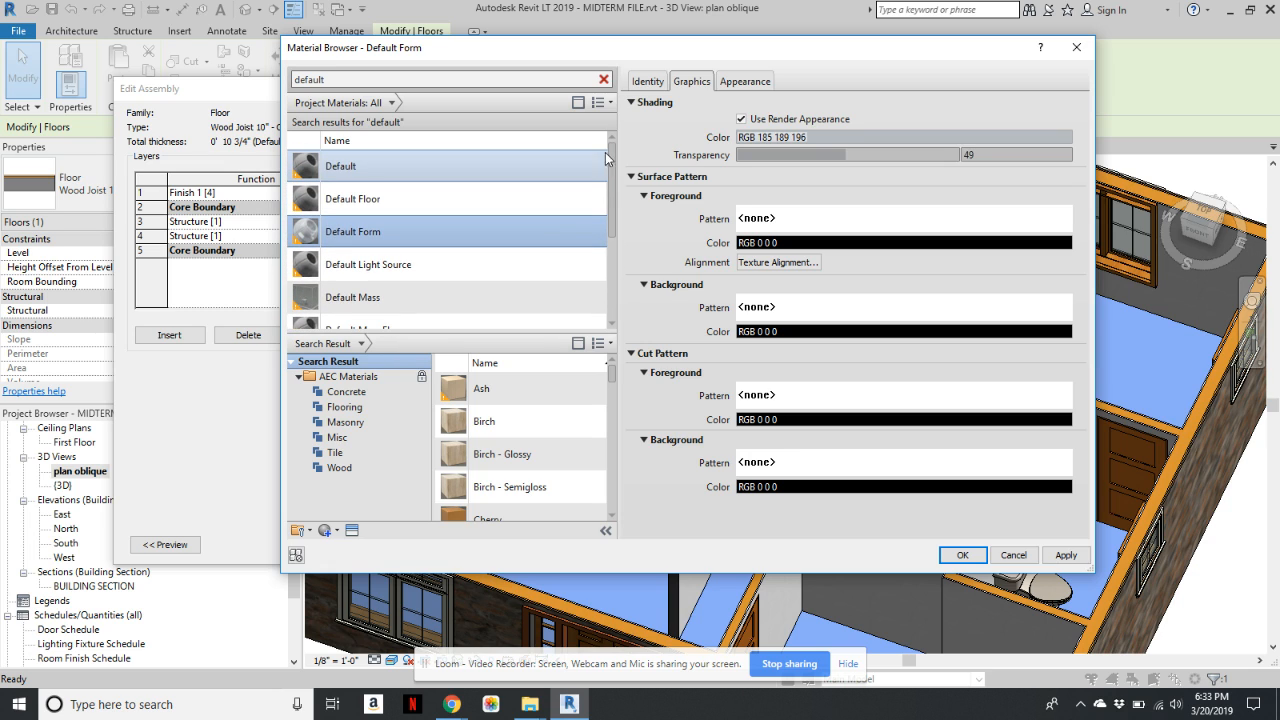
double_click(340, 78)
key(BackSpace)
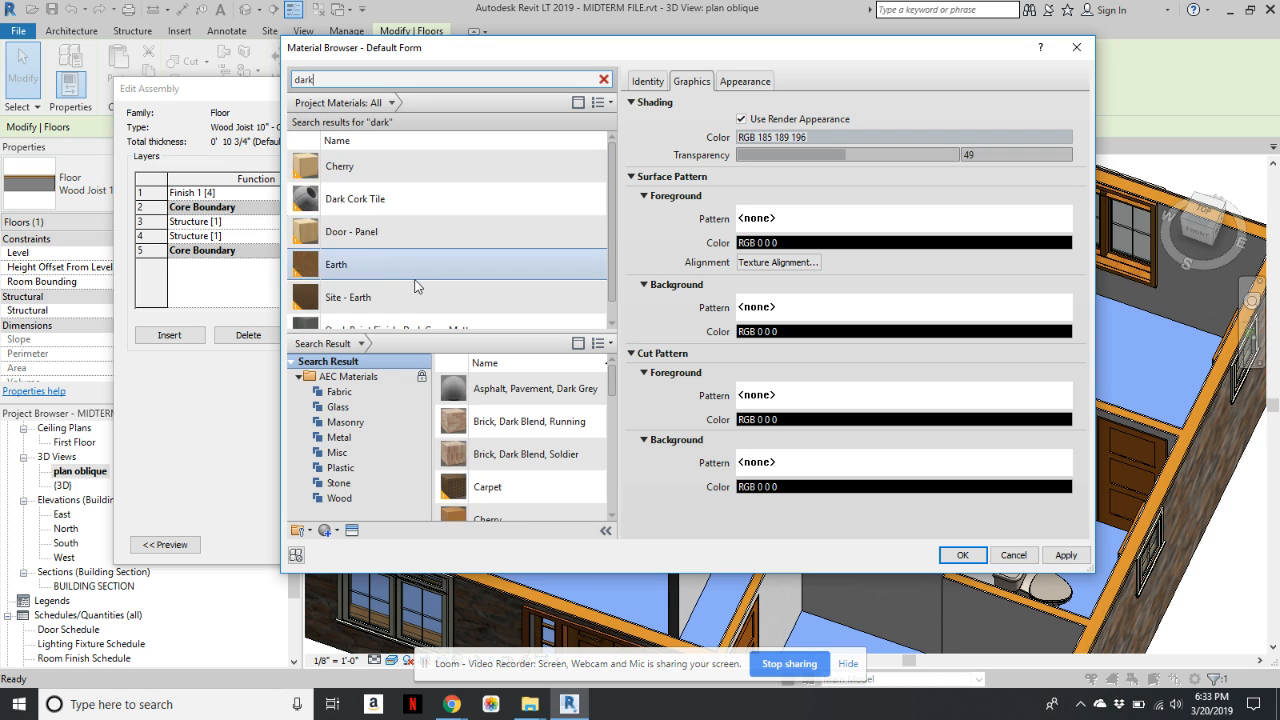
click(348, 205)
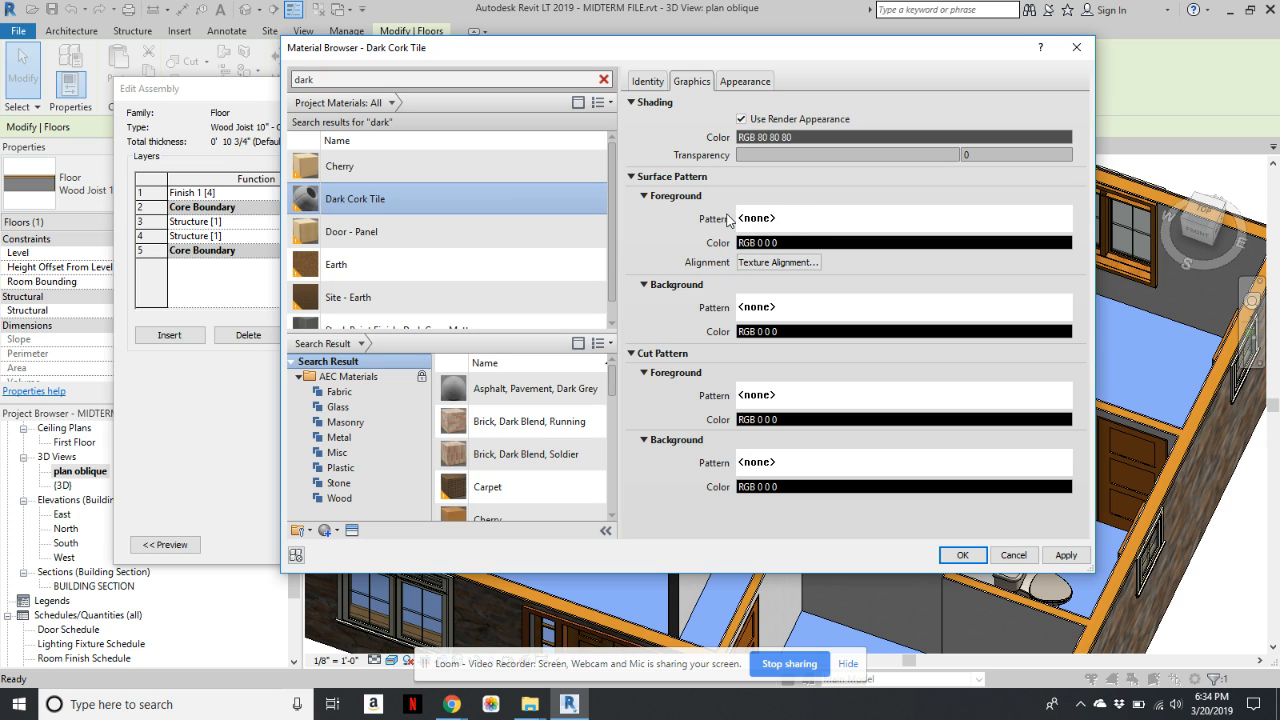
- For Dark Cork Tile's foreground surface pattern, duplicate the 12" Tile model pattern and name the copy 18" Tile
click(788, 224)
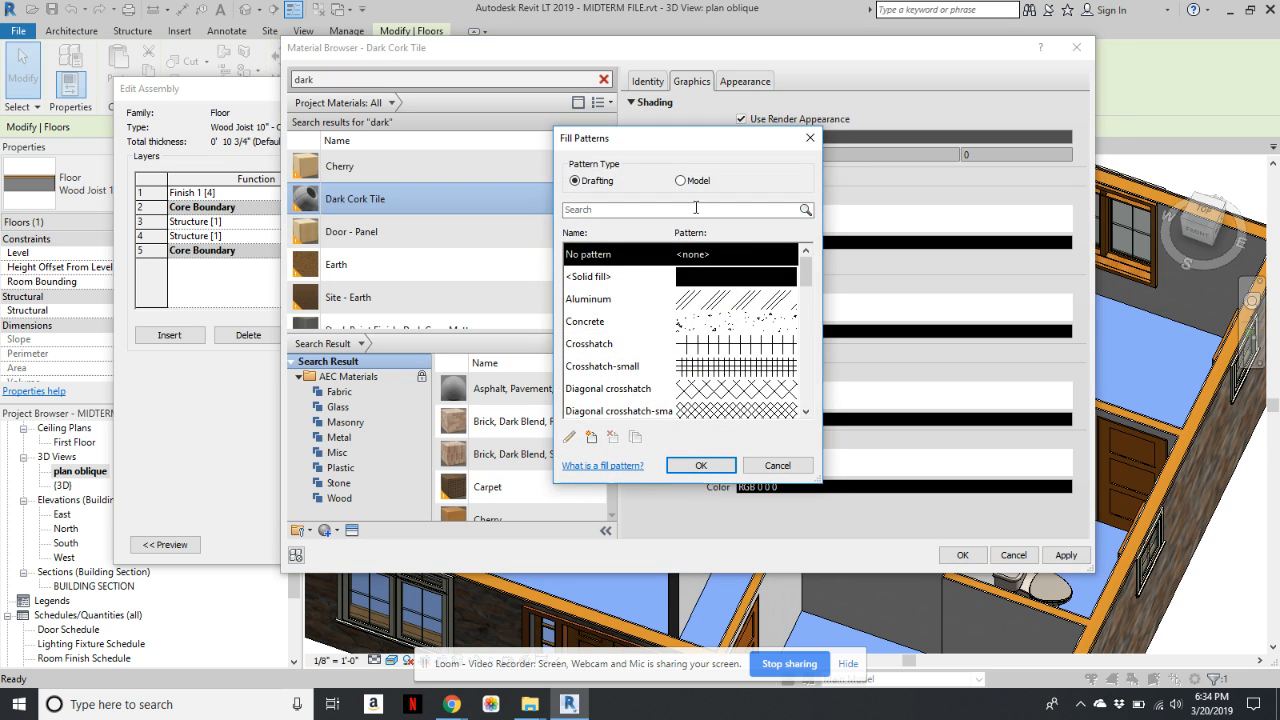
click(682, 181)
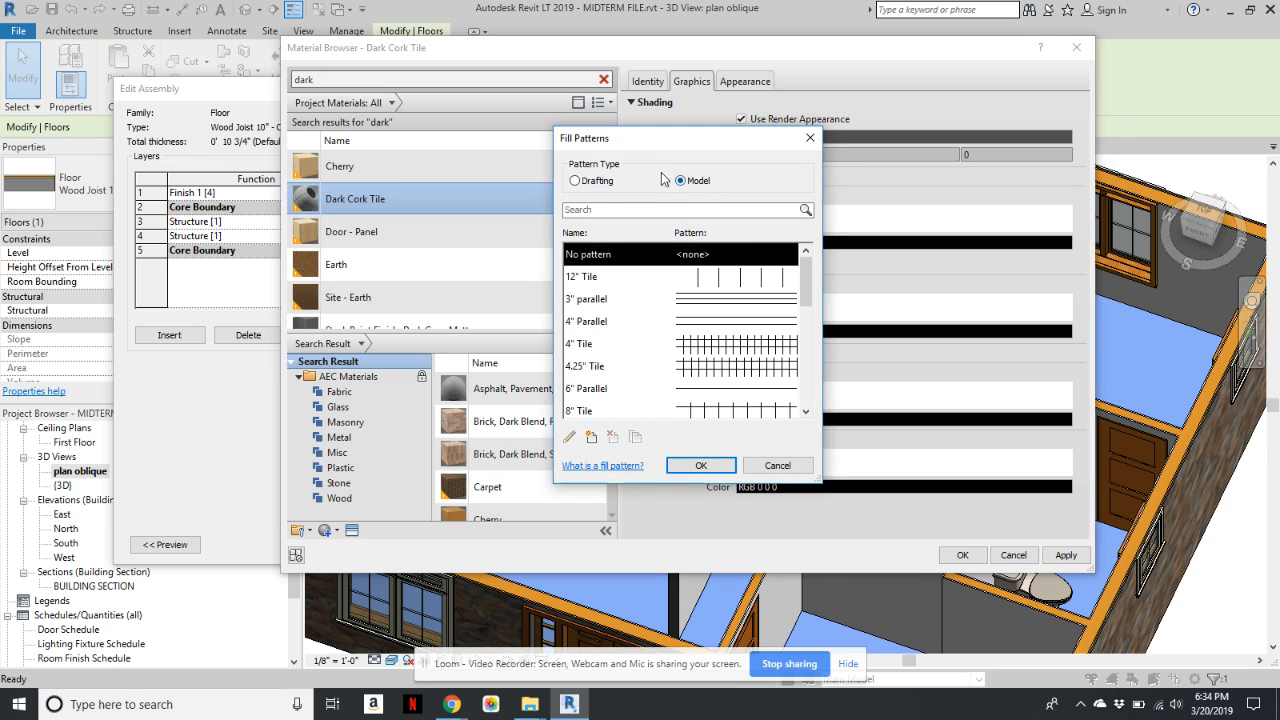
click(587, 280)
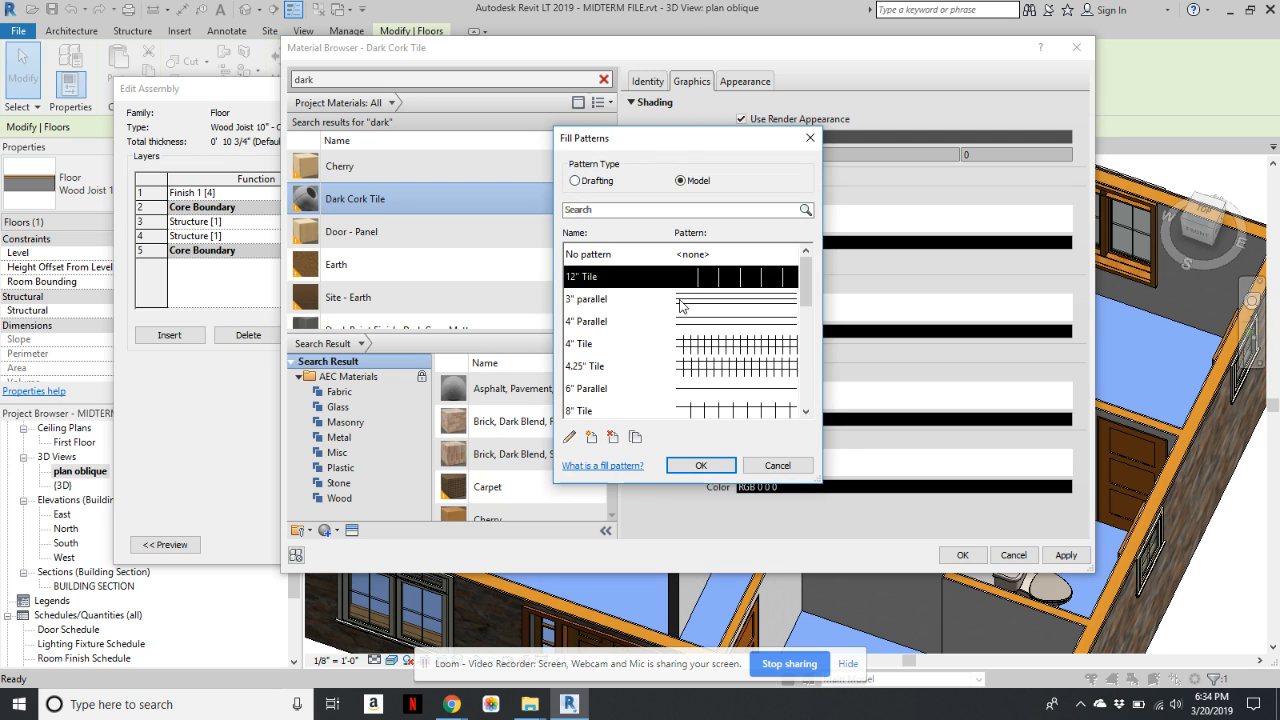
mouse_move(806, 283)
mouse_down()
mouse_move(800, 377)
mouse_move(805, 272)
mouse_up()
click(635, 437)
click(658, 252)
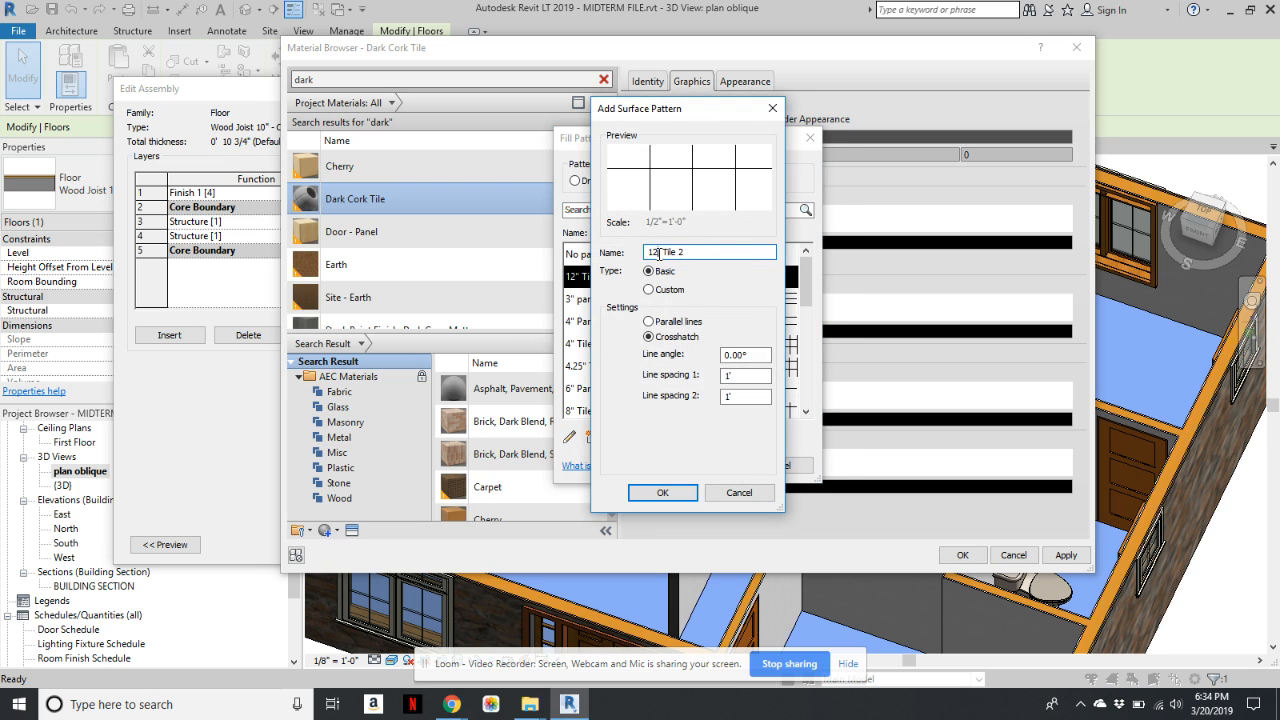
text(8)
- Set line spacing 1 of the new tile pattern to 18" and accept the pattern
click(750, 375)
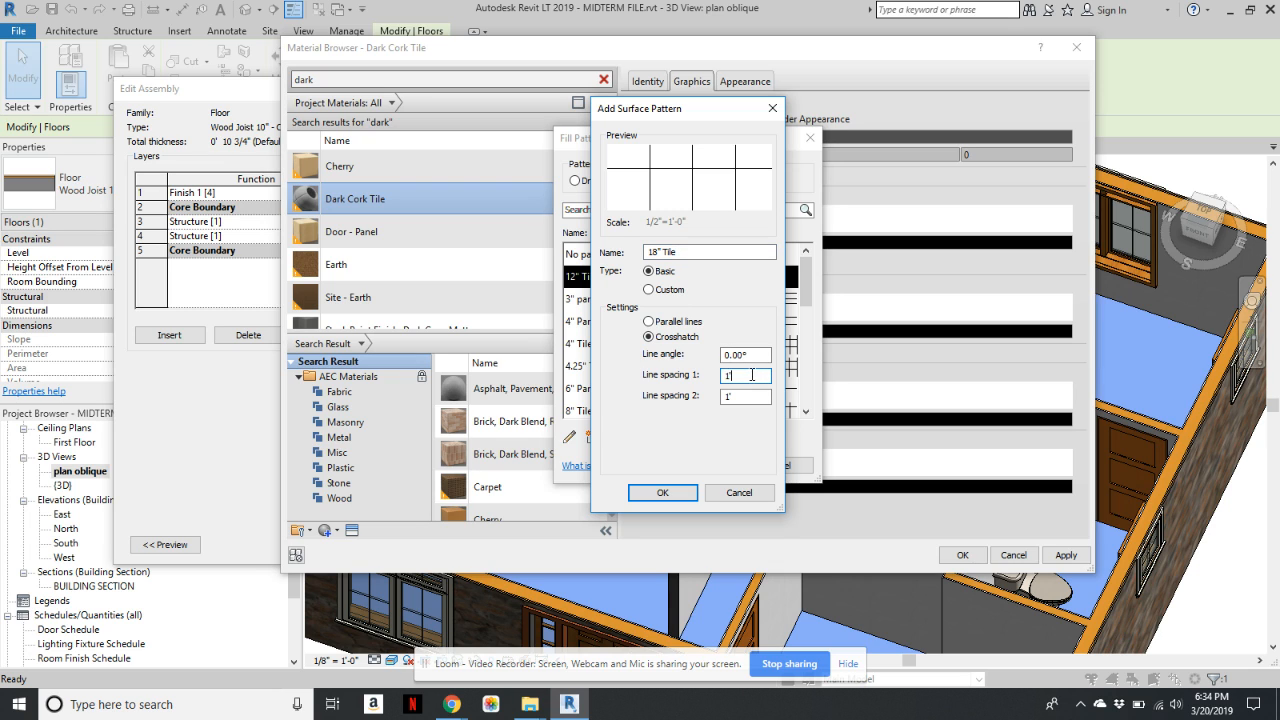
key(BackSpace)
text(8")
key(Return)
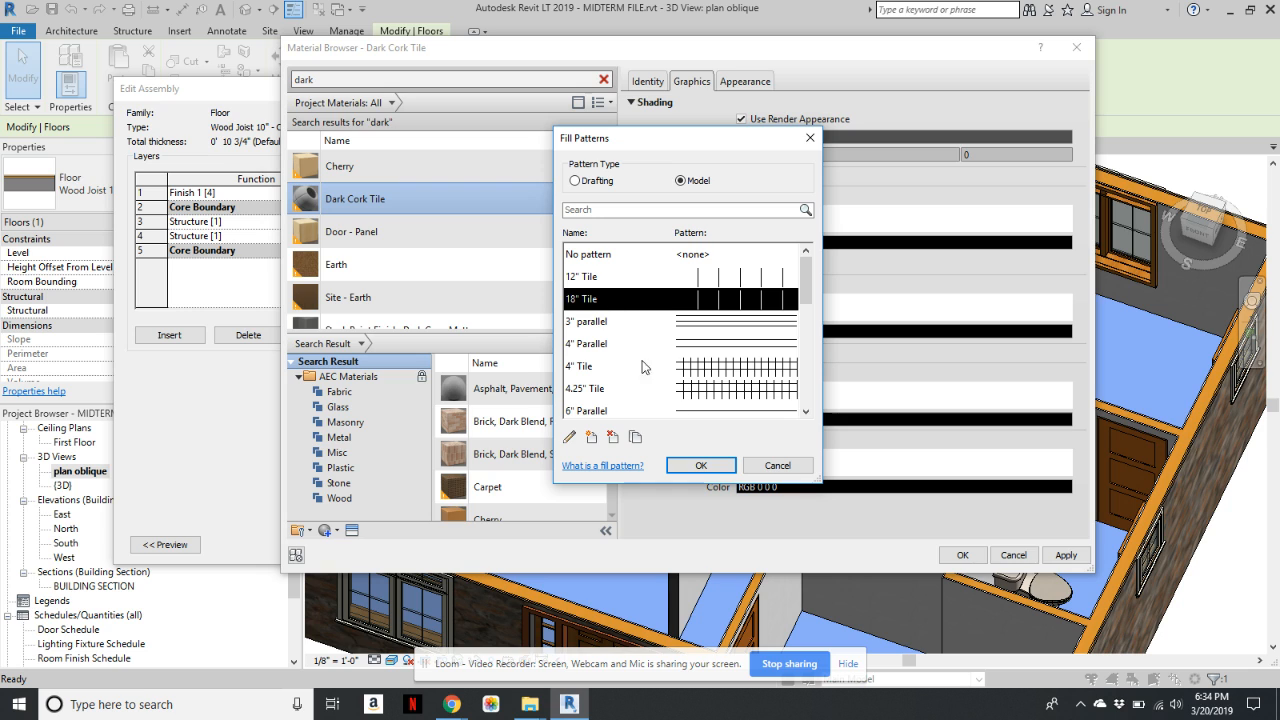
- Edit the 18" Tile pattern to set line spacing 2 to 18", and assign it as the foreground surface pattern
click(569, 437)
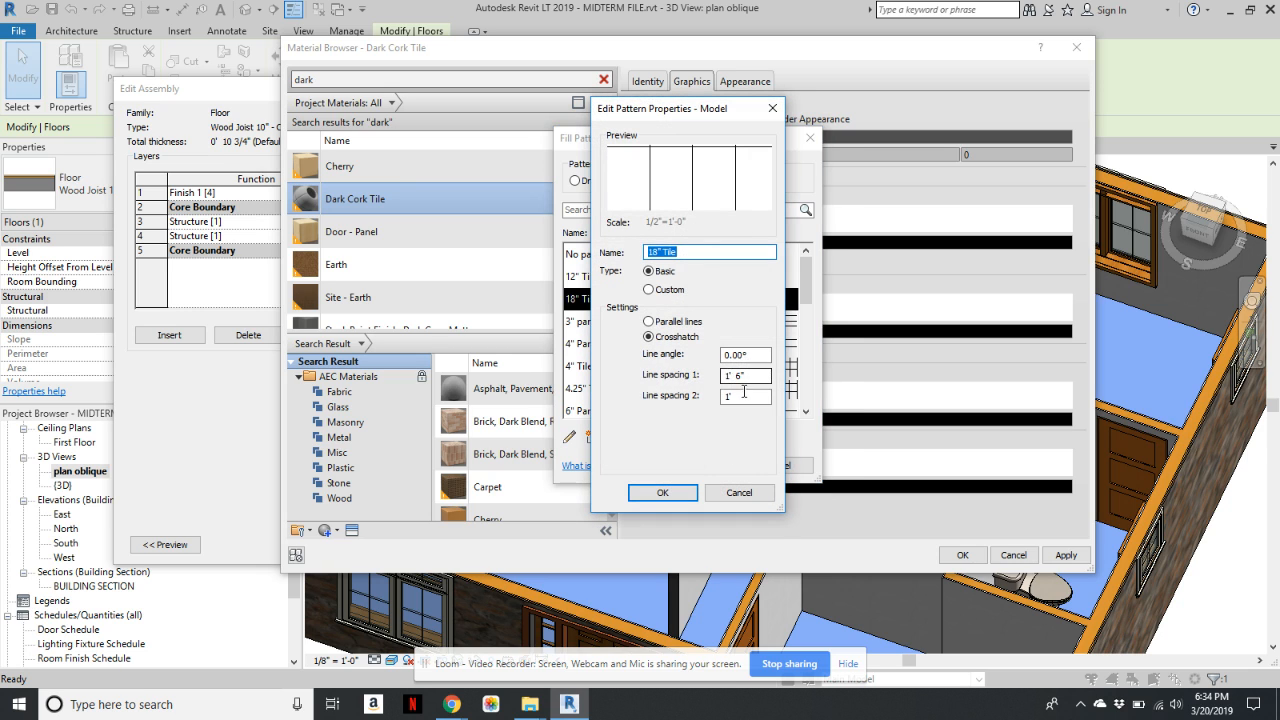
double_click(730, 396)
text(18)
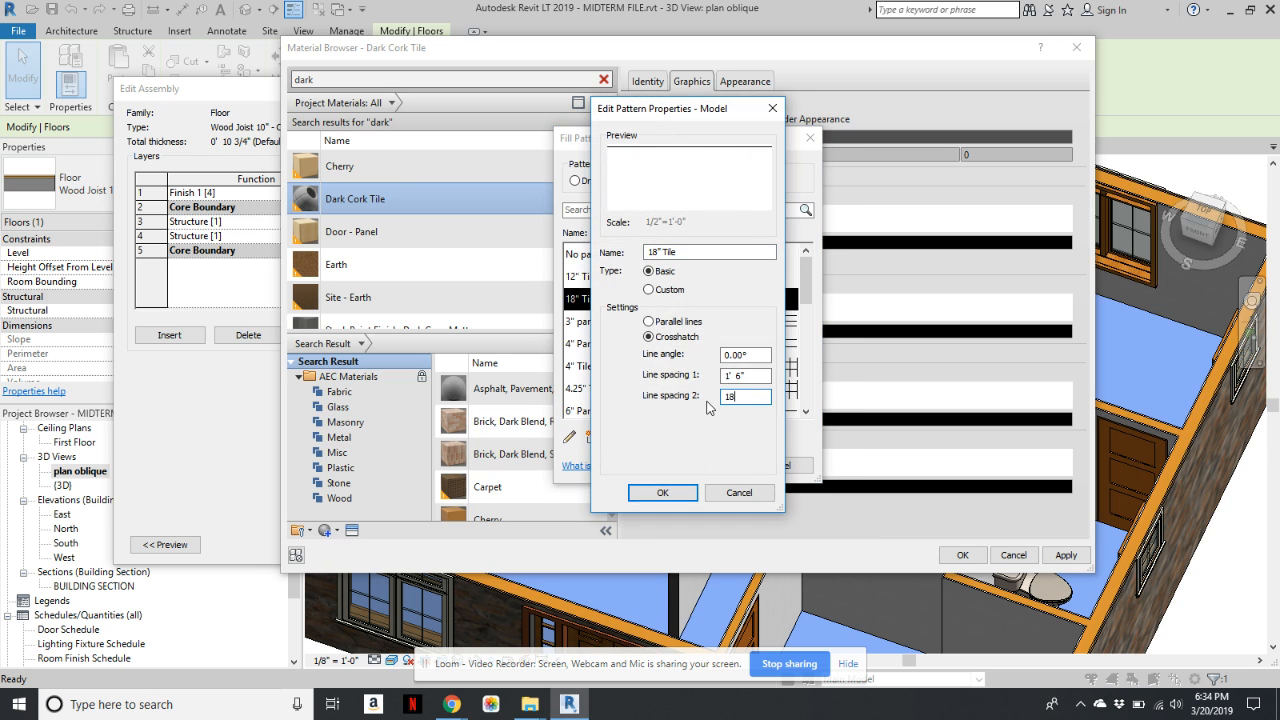
text(")
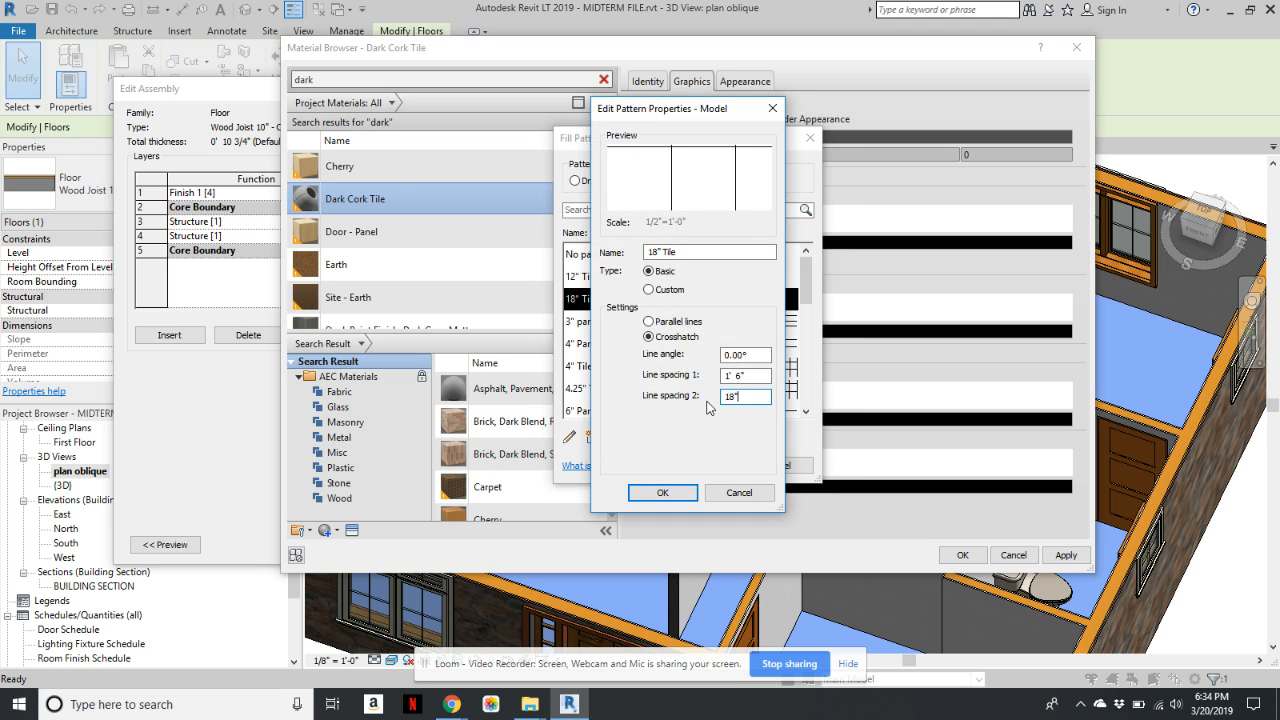
click(663, 493)
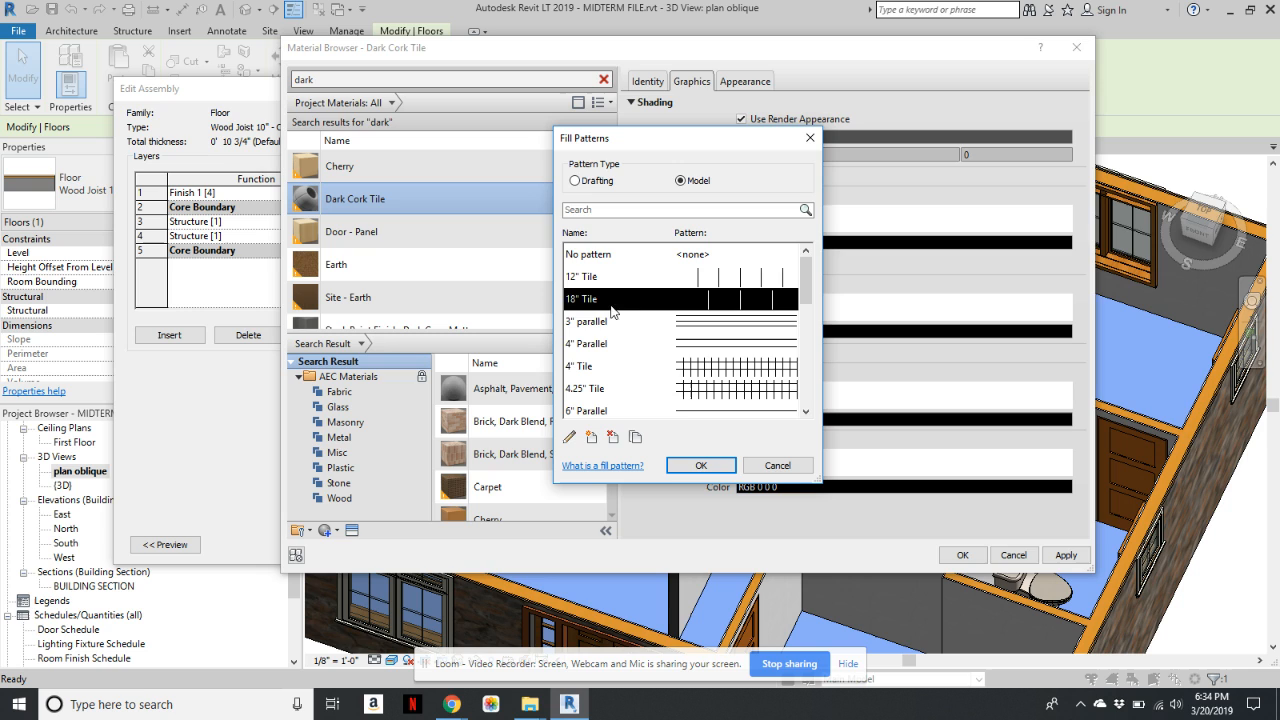
click(701, 463)
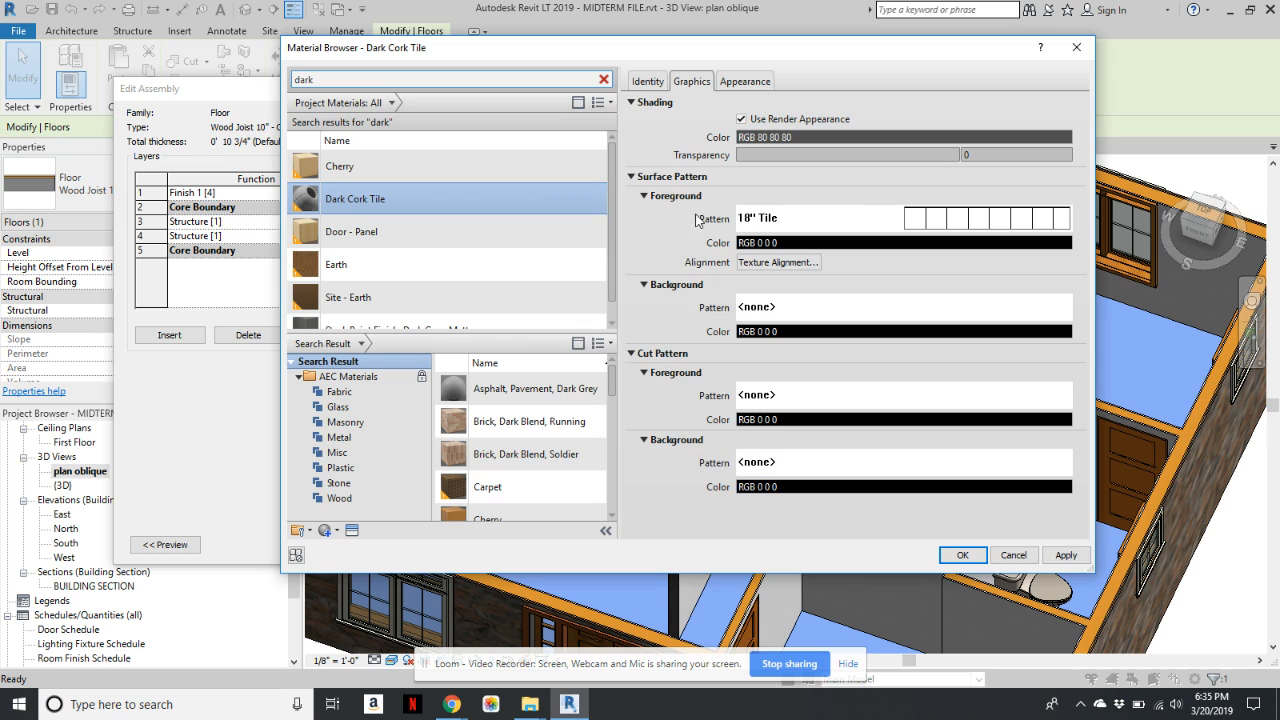
- Enter "Cork Tile - Dark" as the name of Dark Cork Tile's appearance asset
click(743, 82)
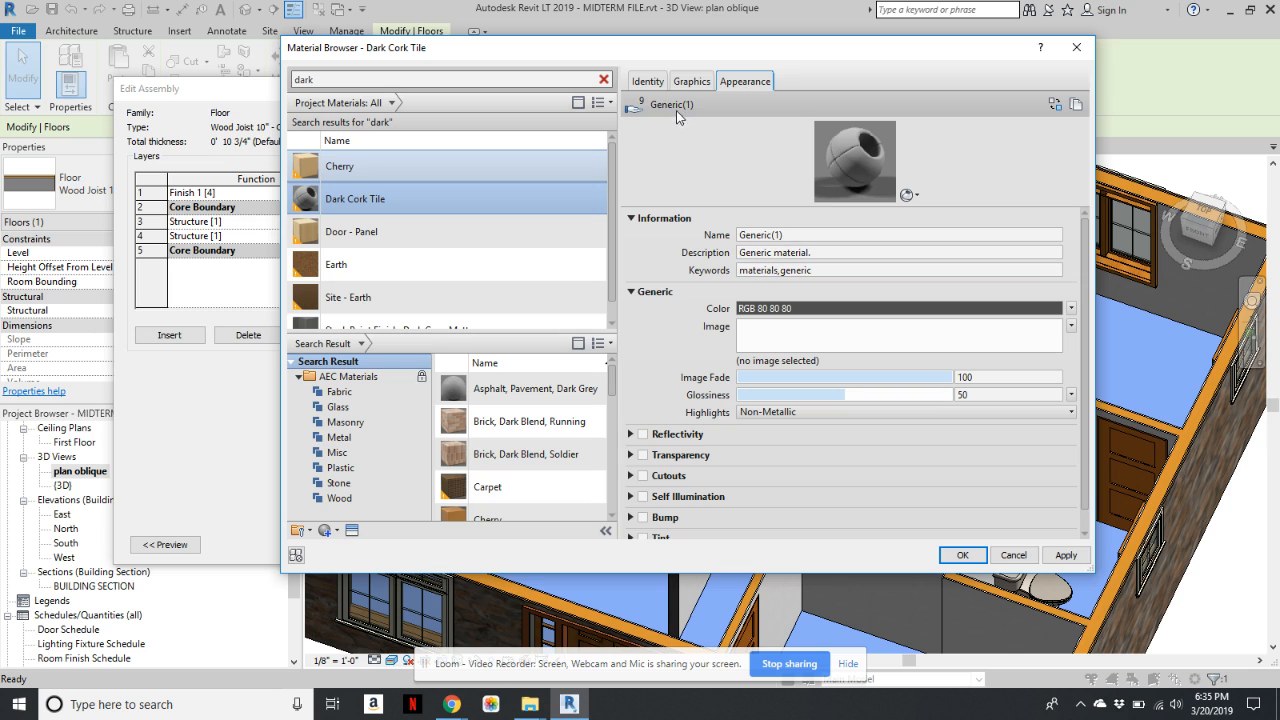
click(790, 235)
drag(790, 237, 731, 246)
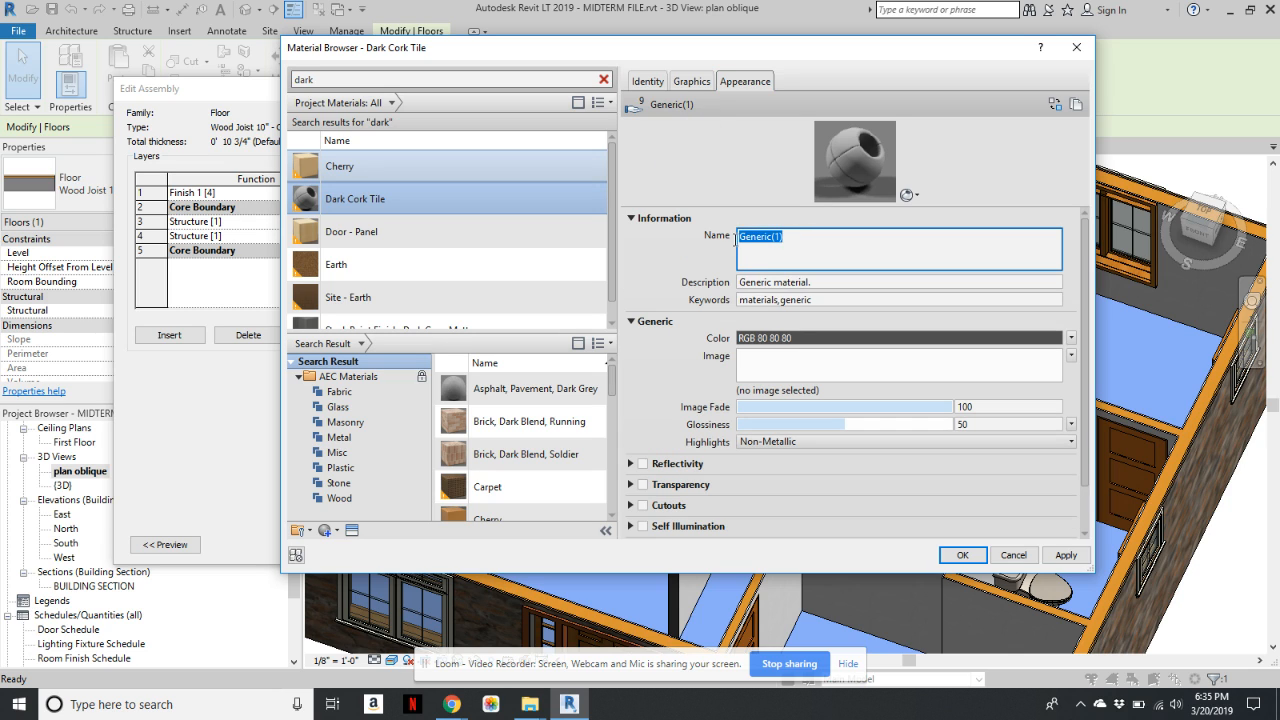
text(Cork Tile - Dark)
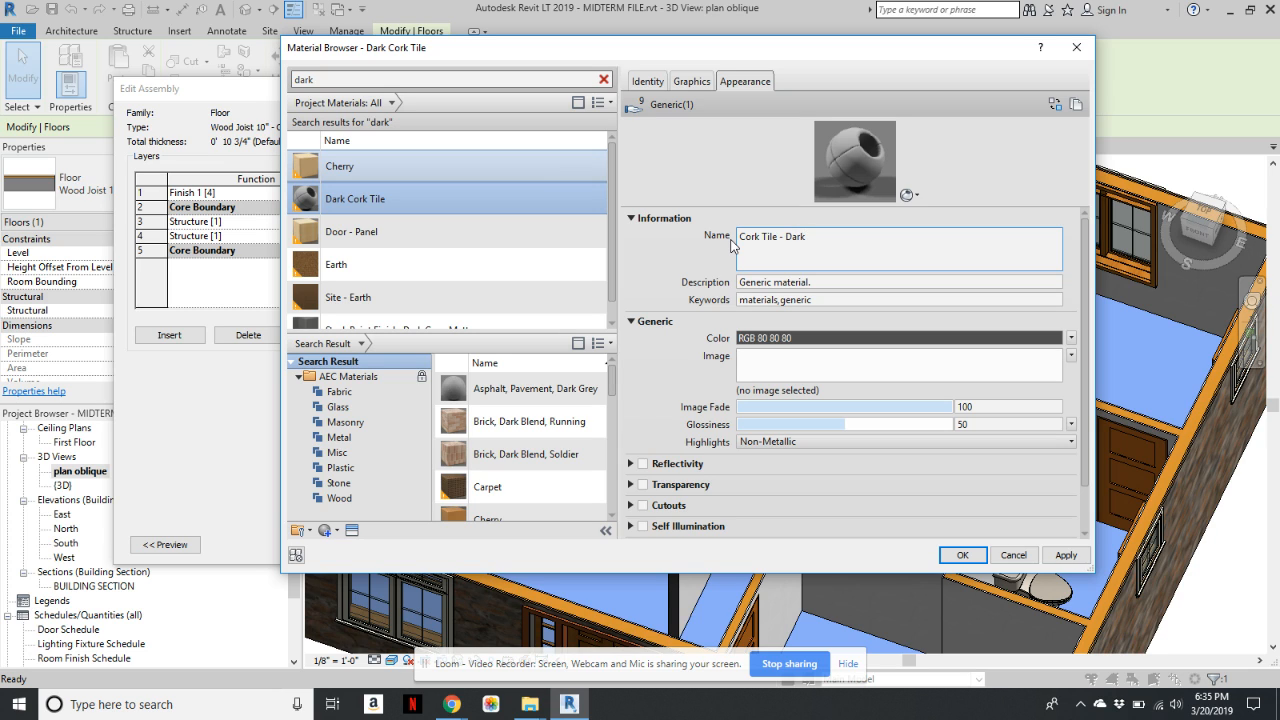
- Try to replace the appearance asset's name with 18" Cork Tile
key(BackSpace)
key(BackSpace)
key(BackSpace)
key(BackSpace)
key(BackSpace)
key(BackSpace)
key(BackSpace)
text(18" Cork Tile)
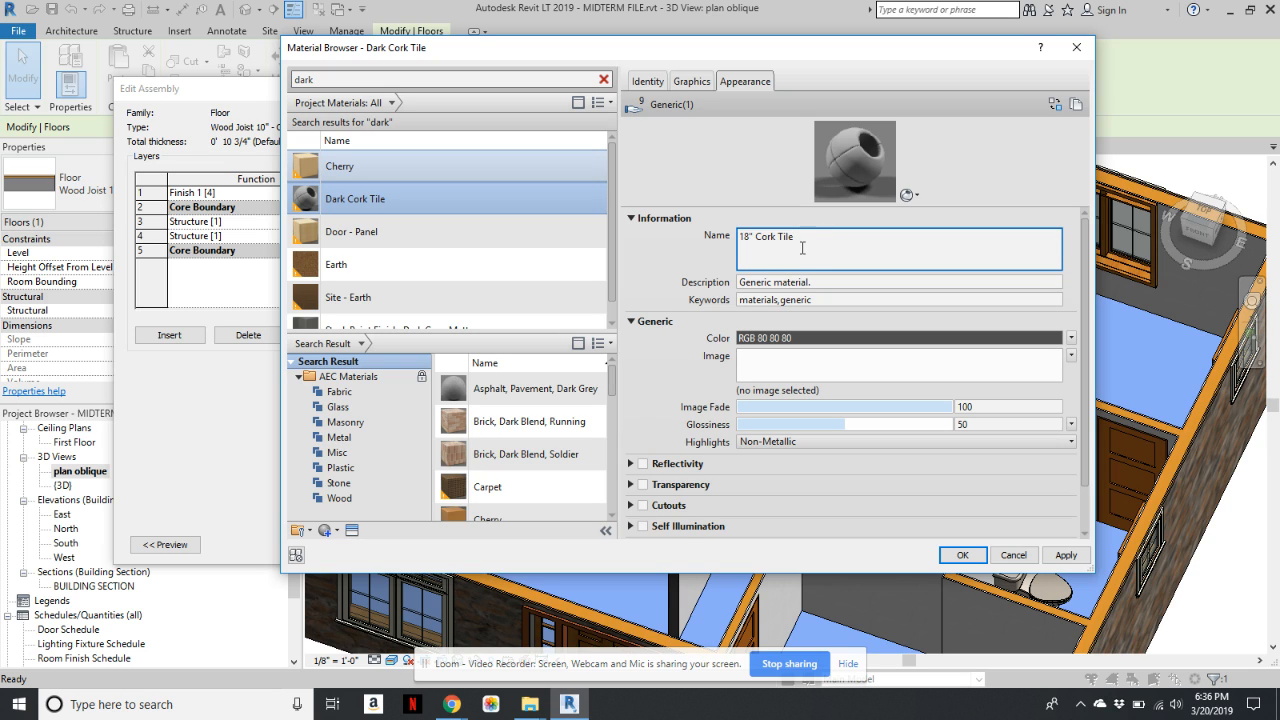
click(840, 284)
- Try again to rename the Generic(1) appearance asset as 18" Cork Tile
click(786, 238)
drag(786, 237, 704, 234)
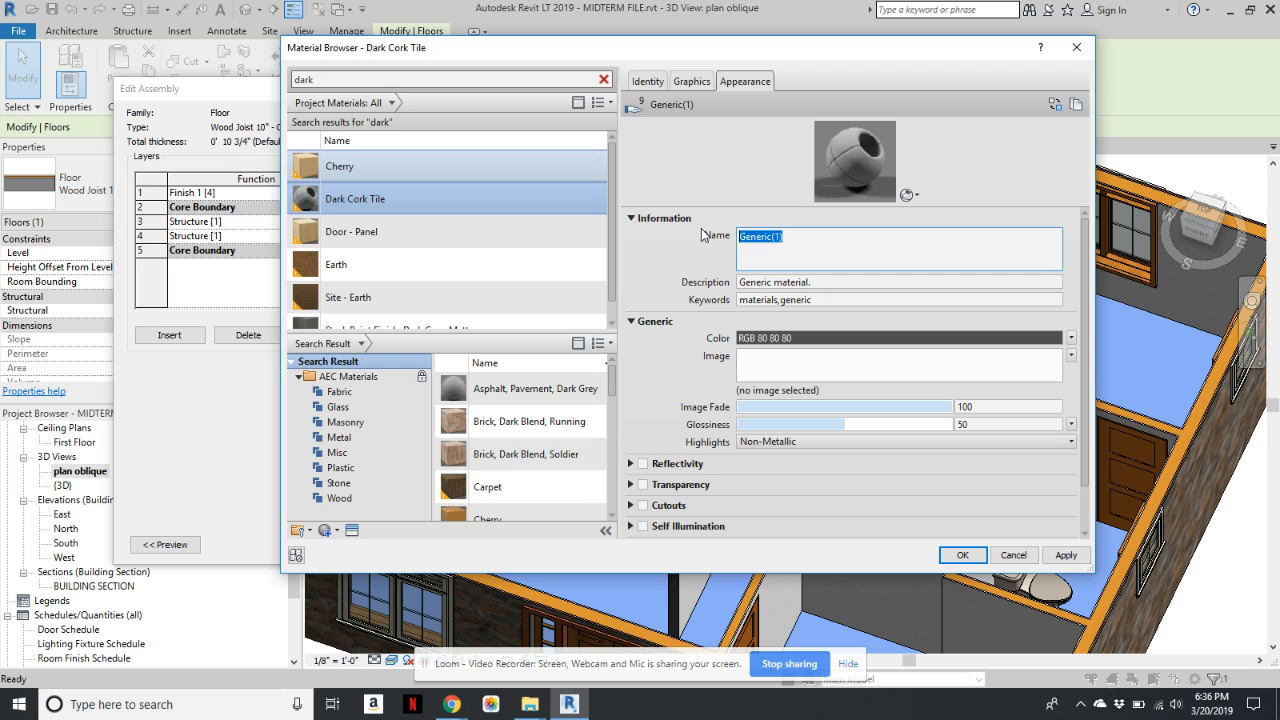
text(Cork Tile)
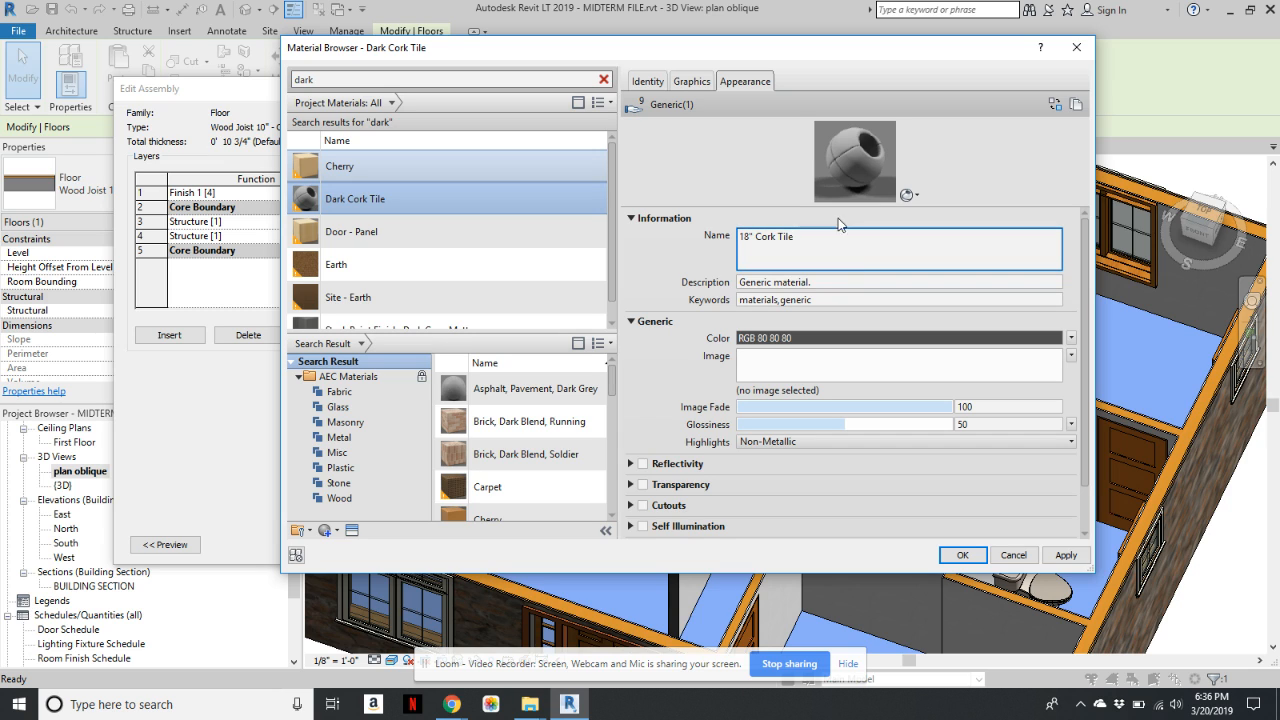
click(679, 108)
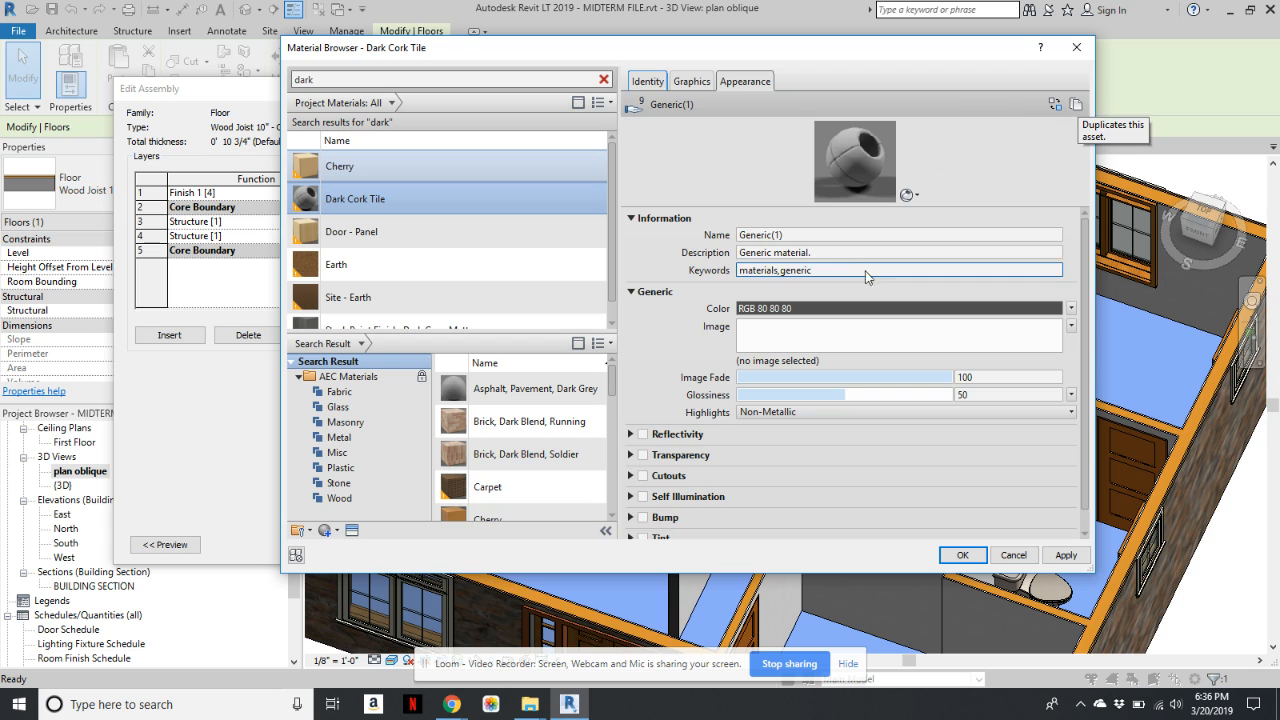
- Rename the Generic(1) appearance asset as 18 Cork Tile, without the inch mark
click(800, 236)
drag(800, 236, 727, 249)
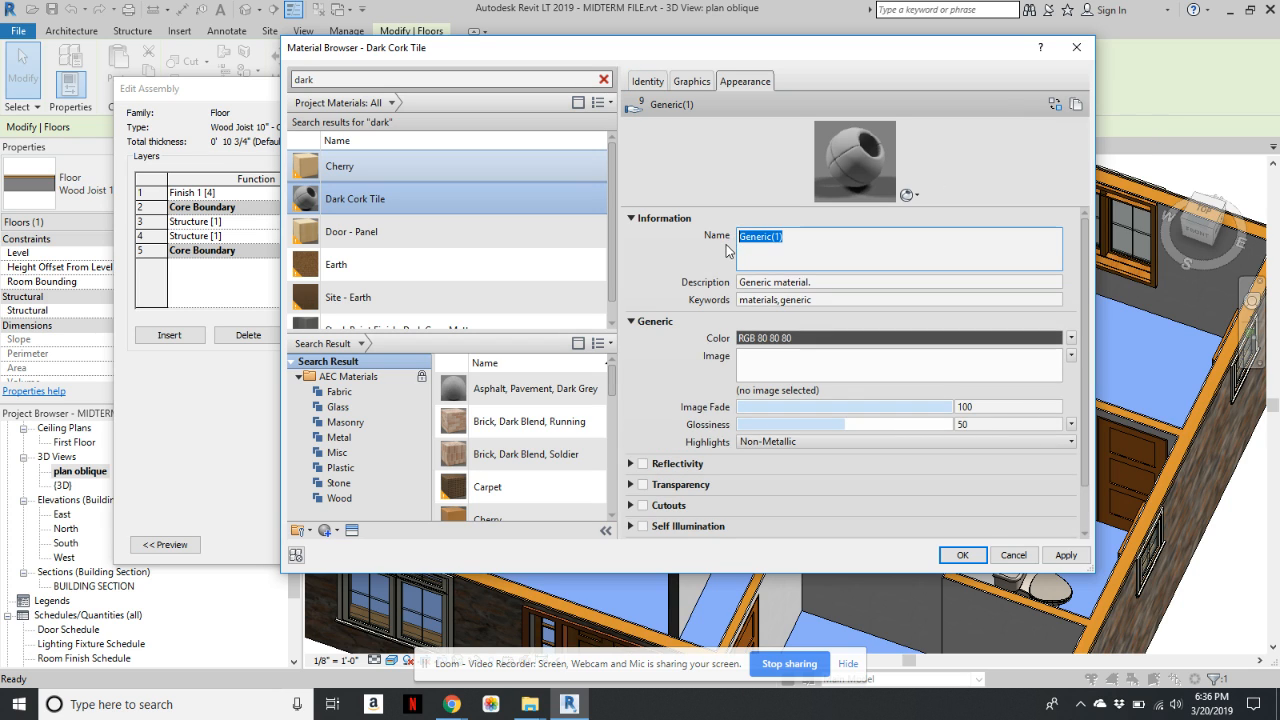
text(18)
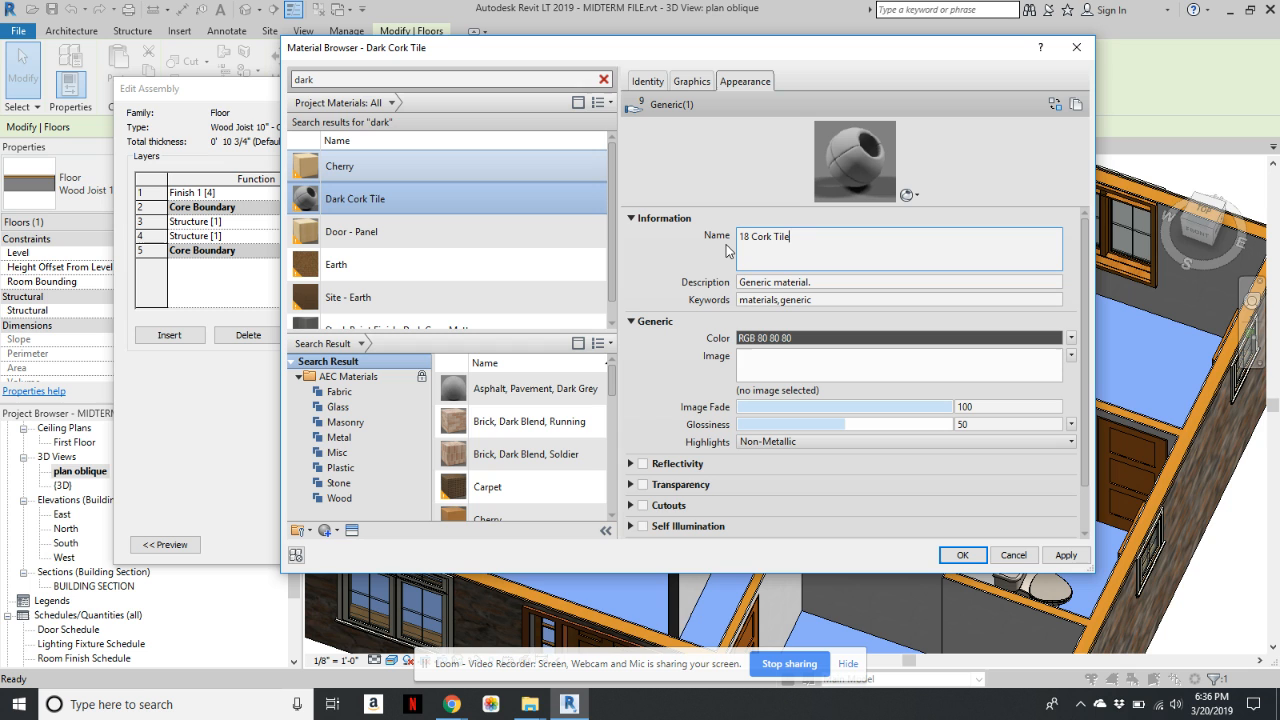
text( Cork Tile)
click(835, 368)
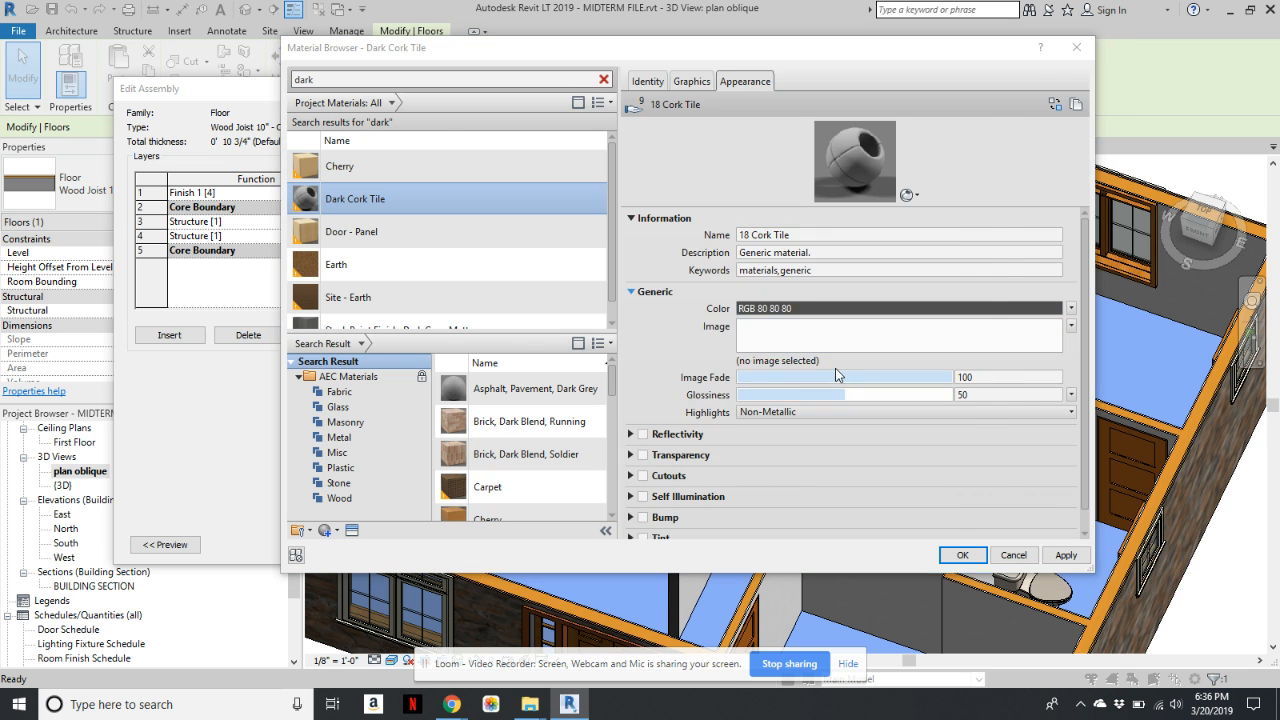
- Load Dark Cork FLoor Tile.jpg from the MODULE 10 folder as the appearance asset's generic image
click(948, 493)
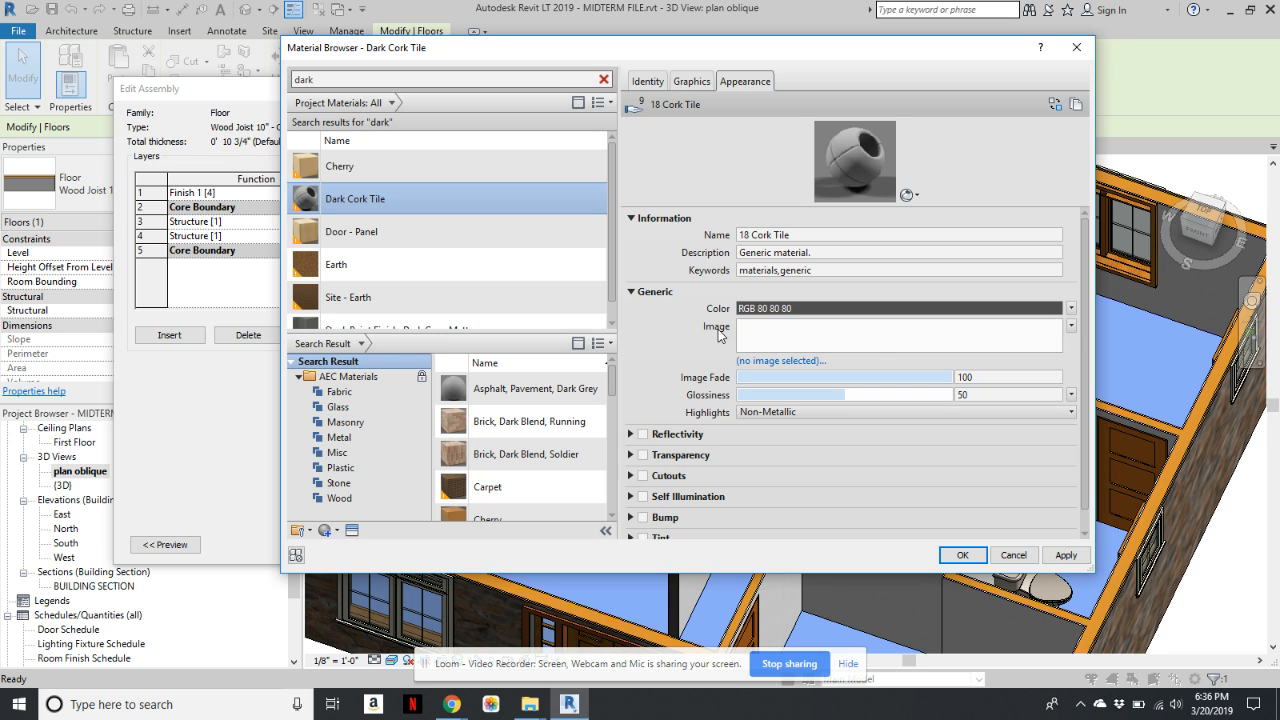
click(983, 346)
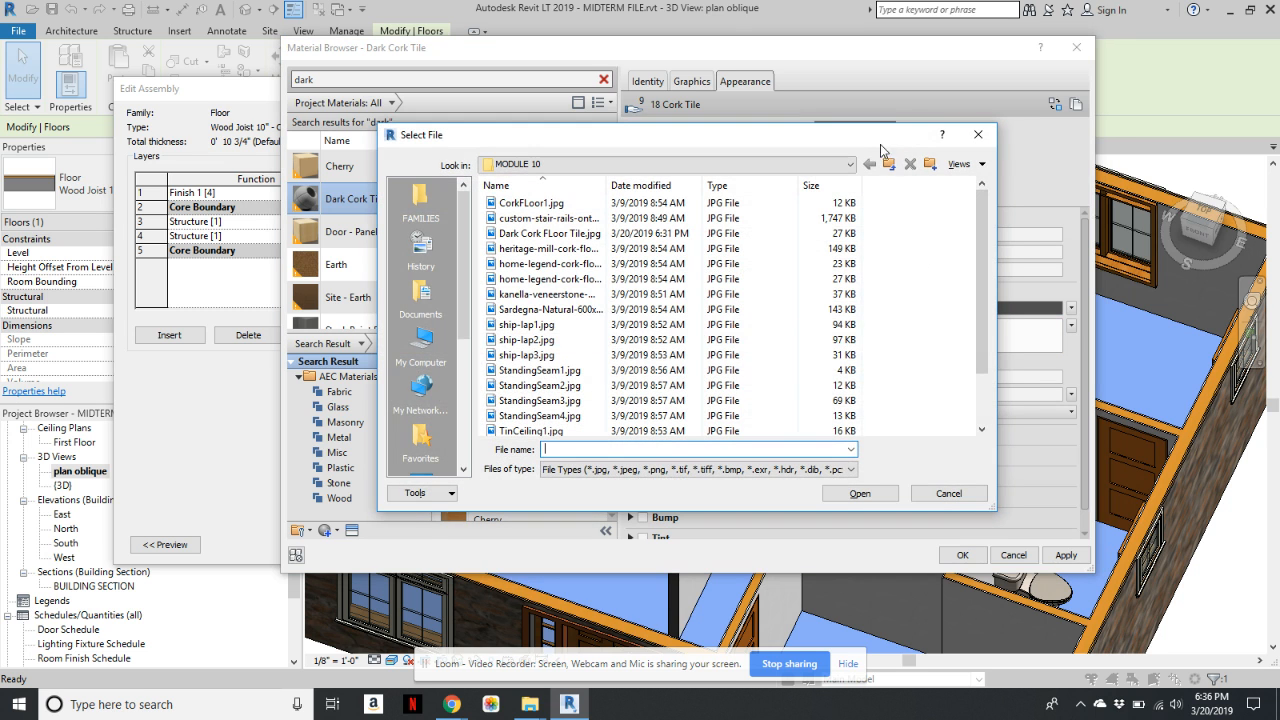
drag(870, 131, 789, 144)
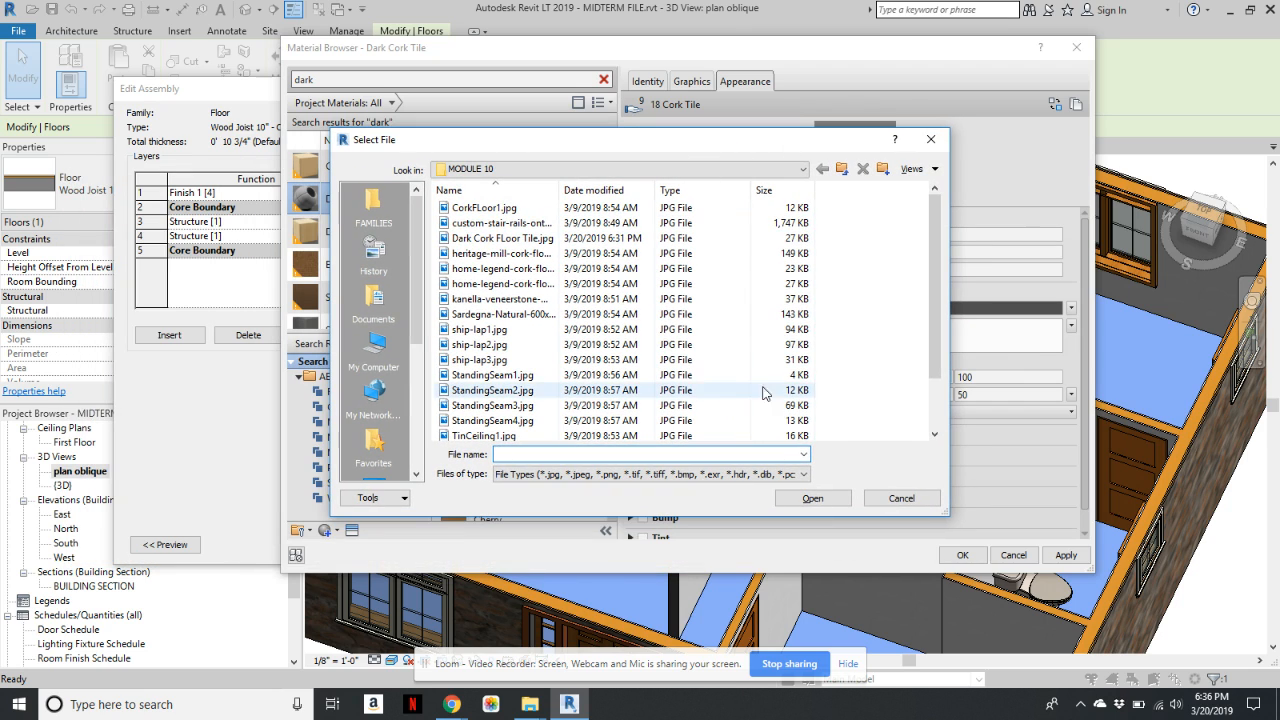
click(506, 240)
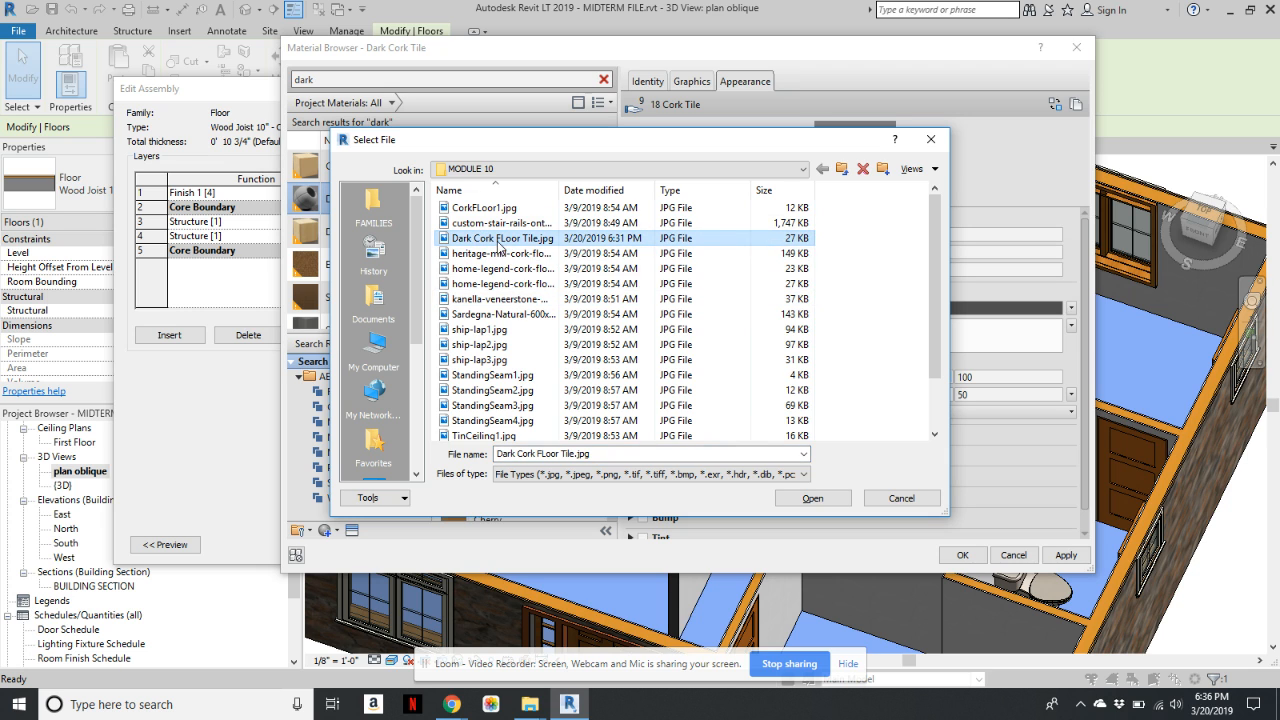
click(818, 499)
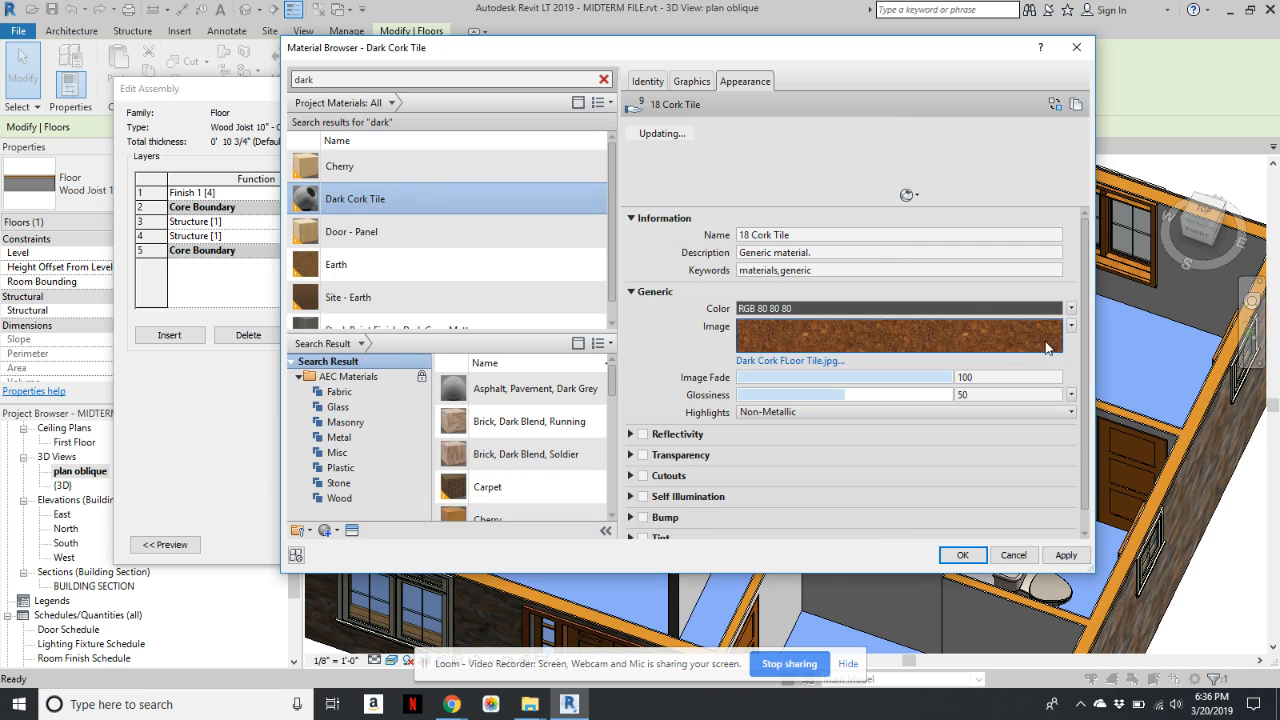
- Open the cork image's texture settings and set its sample size to 1.5' with width and height linked
click(1005, 335)
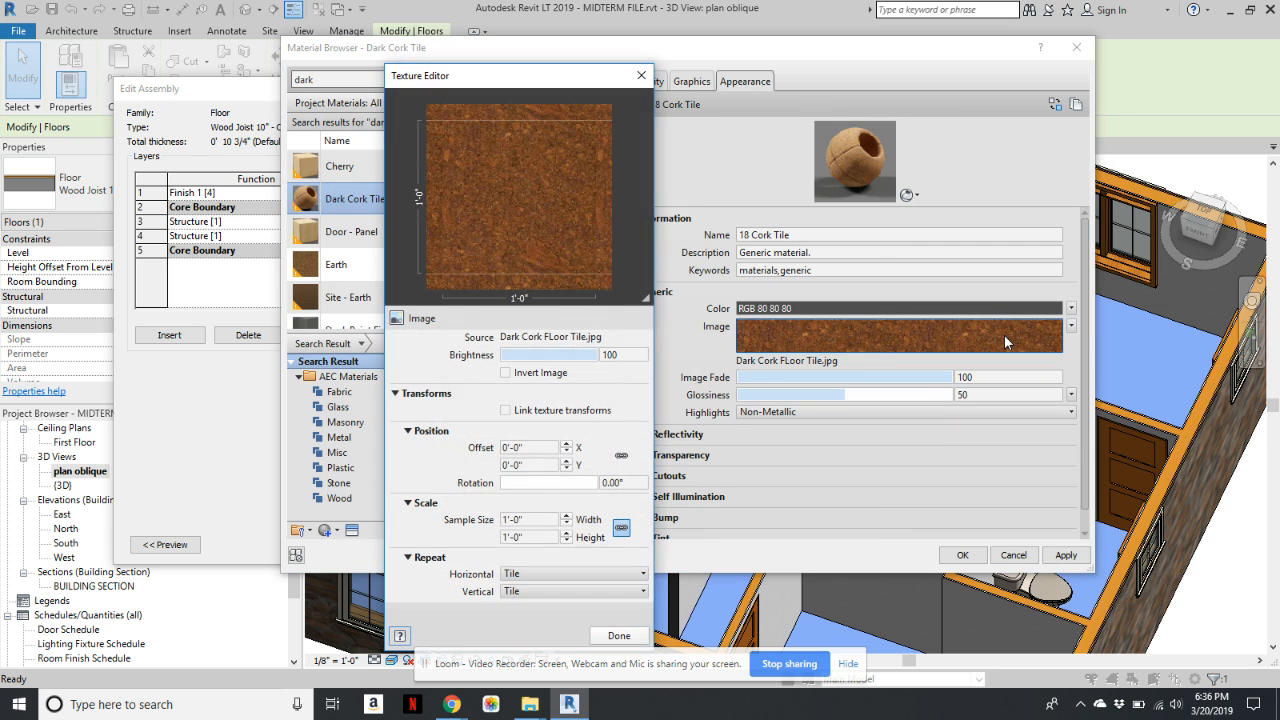
double_click(510, 520)
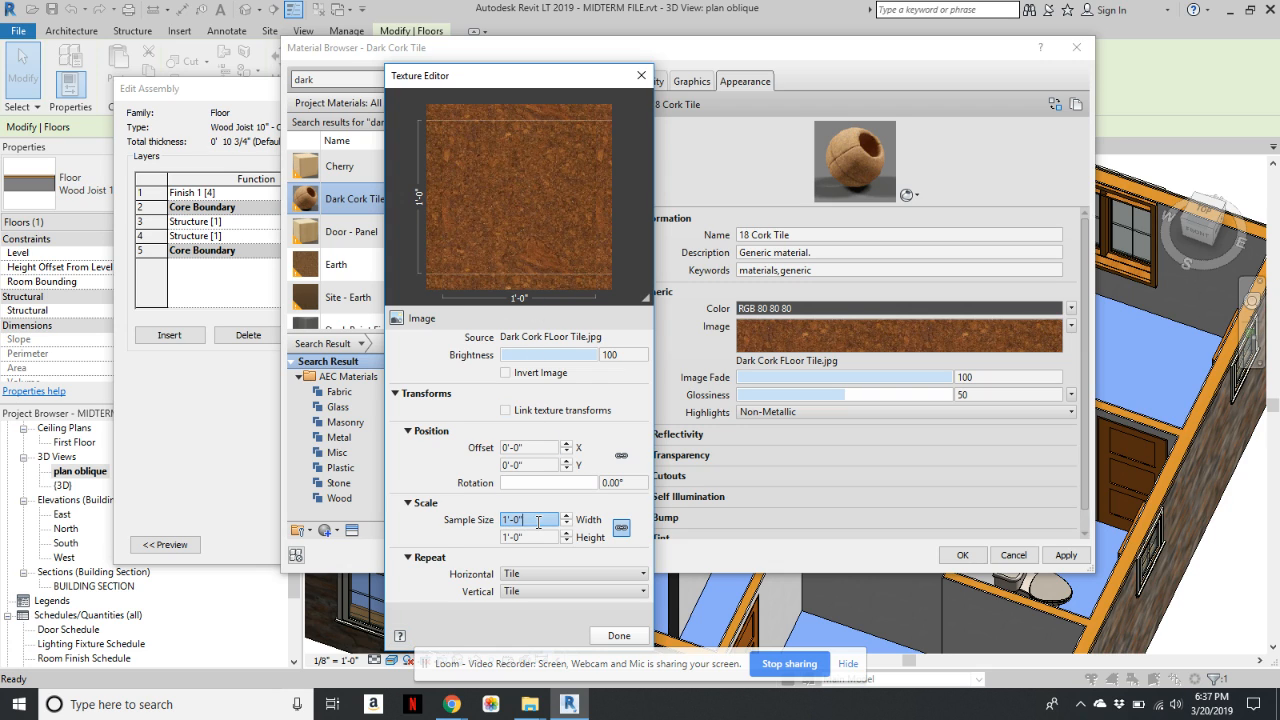
drag(520, 520, 503, 520)
text(1)
key(Return)
drag(537, 521, 490, 523)
text(1.5')
key(Return)
click(634, 633)
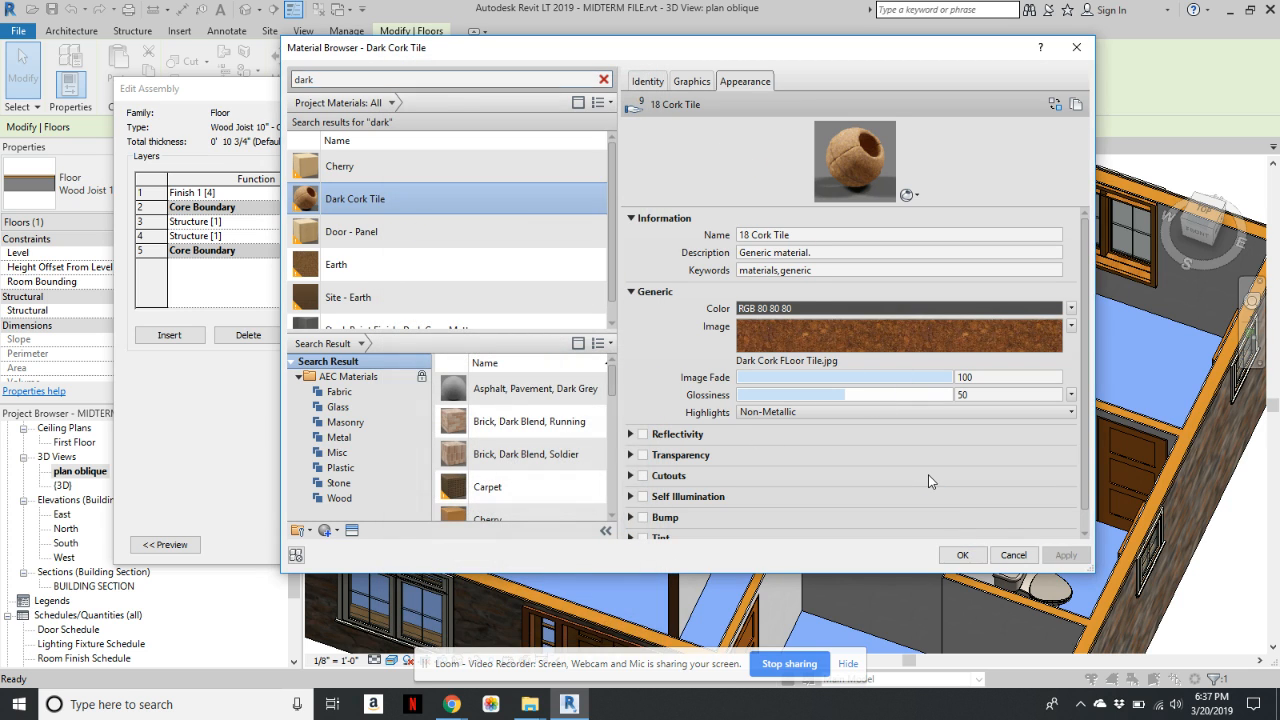
- Check the material's graphics settings, accept the material, floor structure and type changes, and deselect the floor to inspect the cork finish up close
click(690, 84)
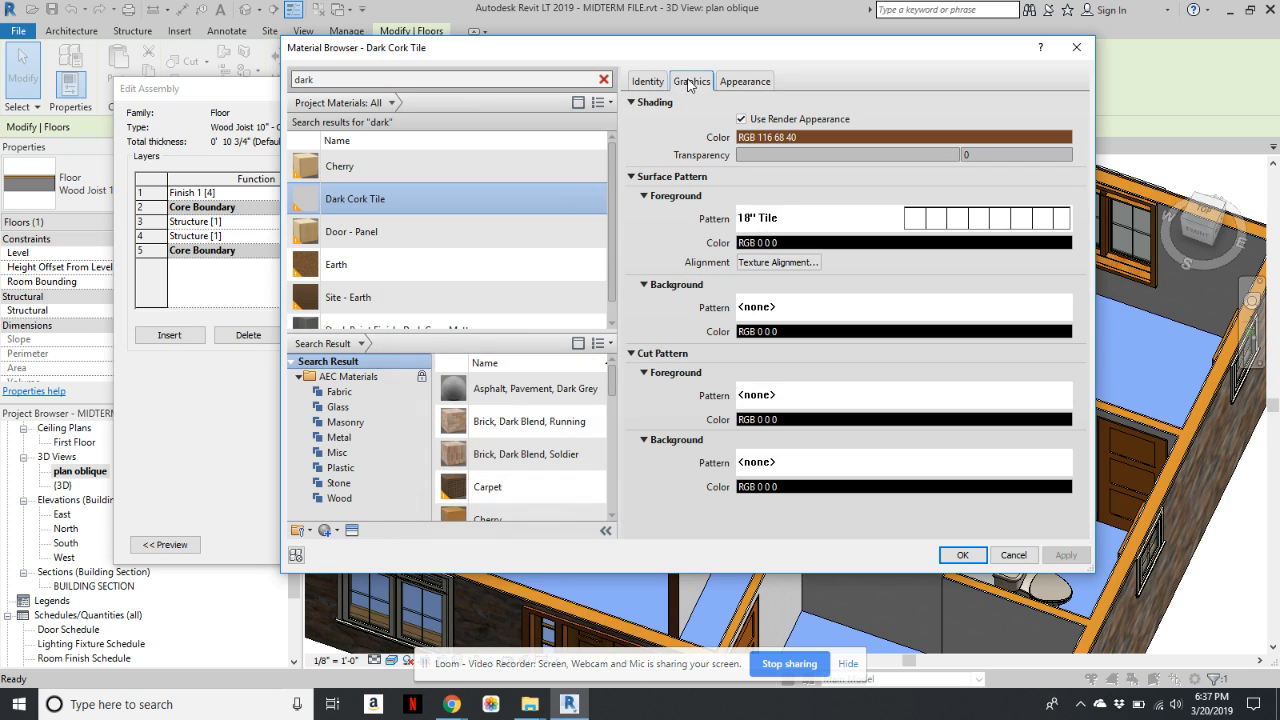
click(962, 557)
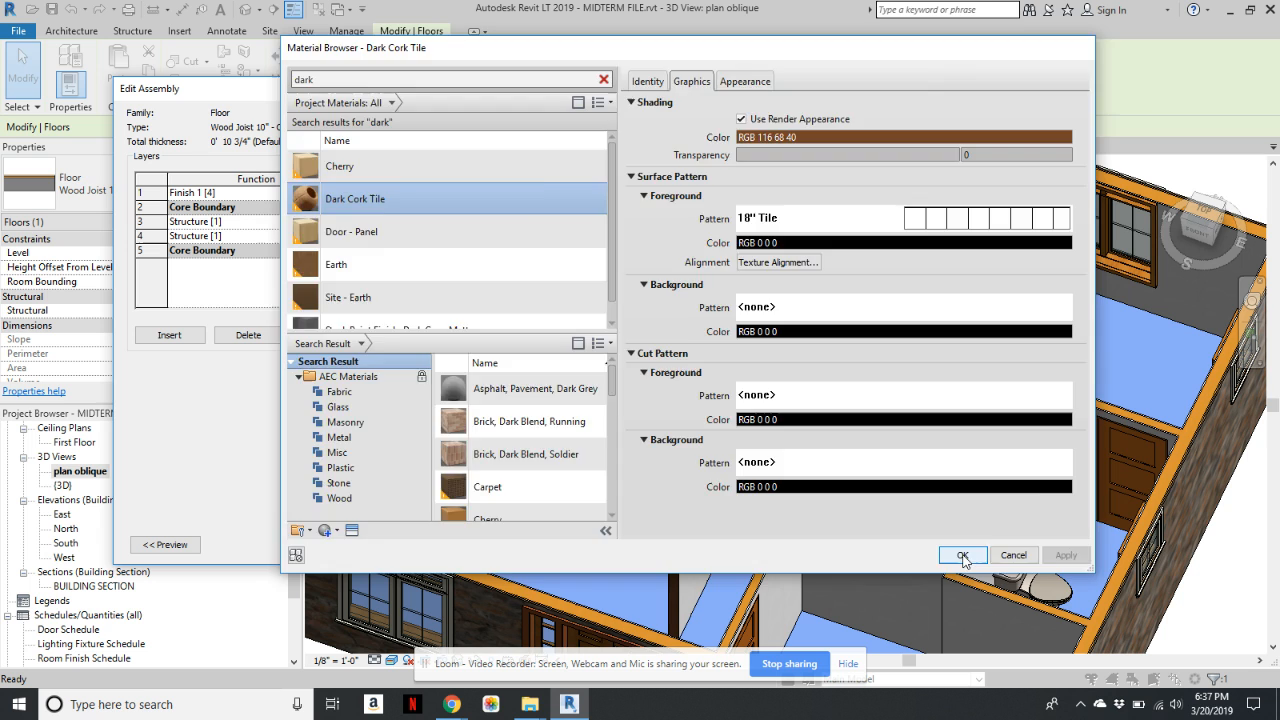
click(744, 502)
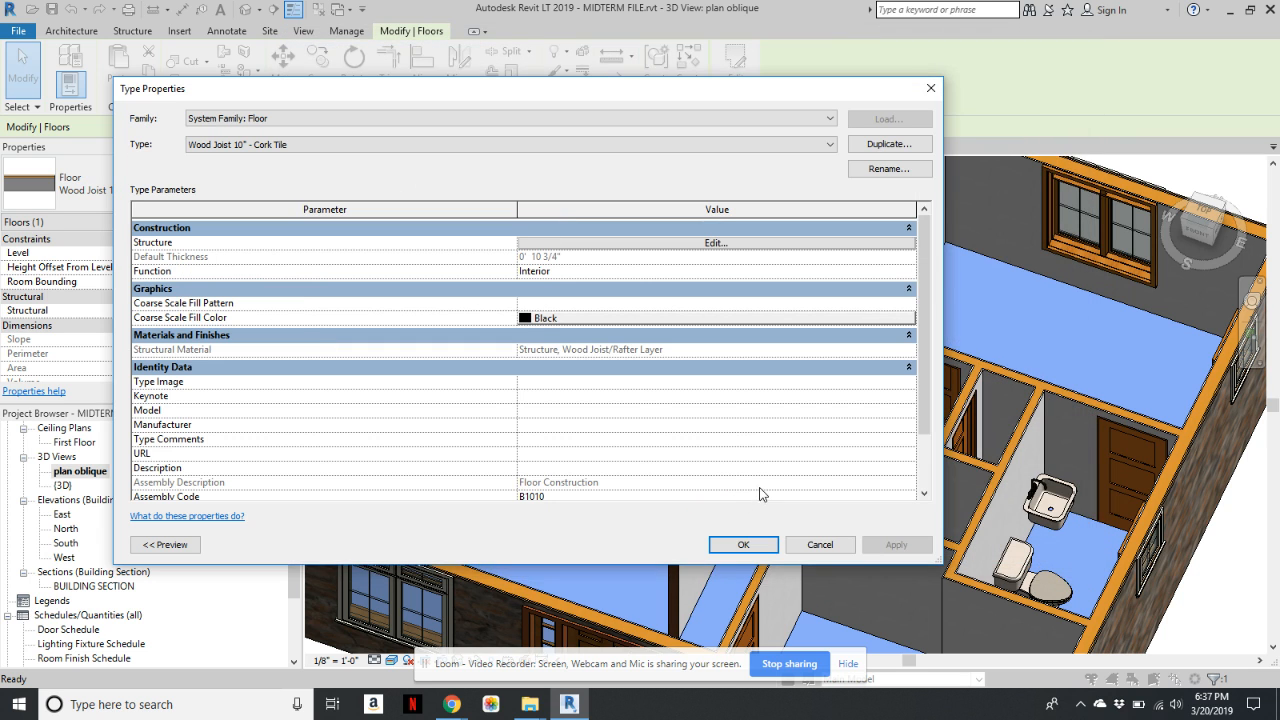
click(744, 545)
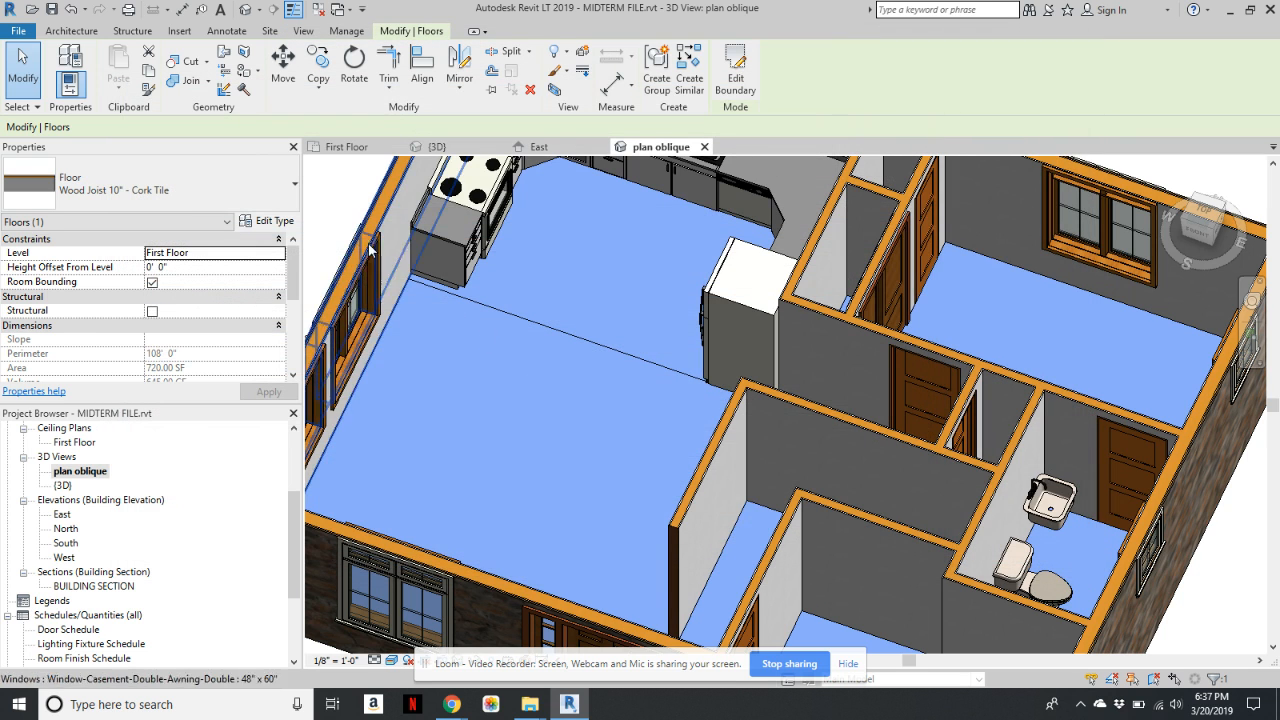
click(348, 207)
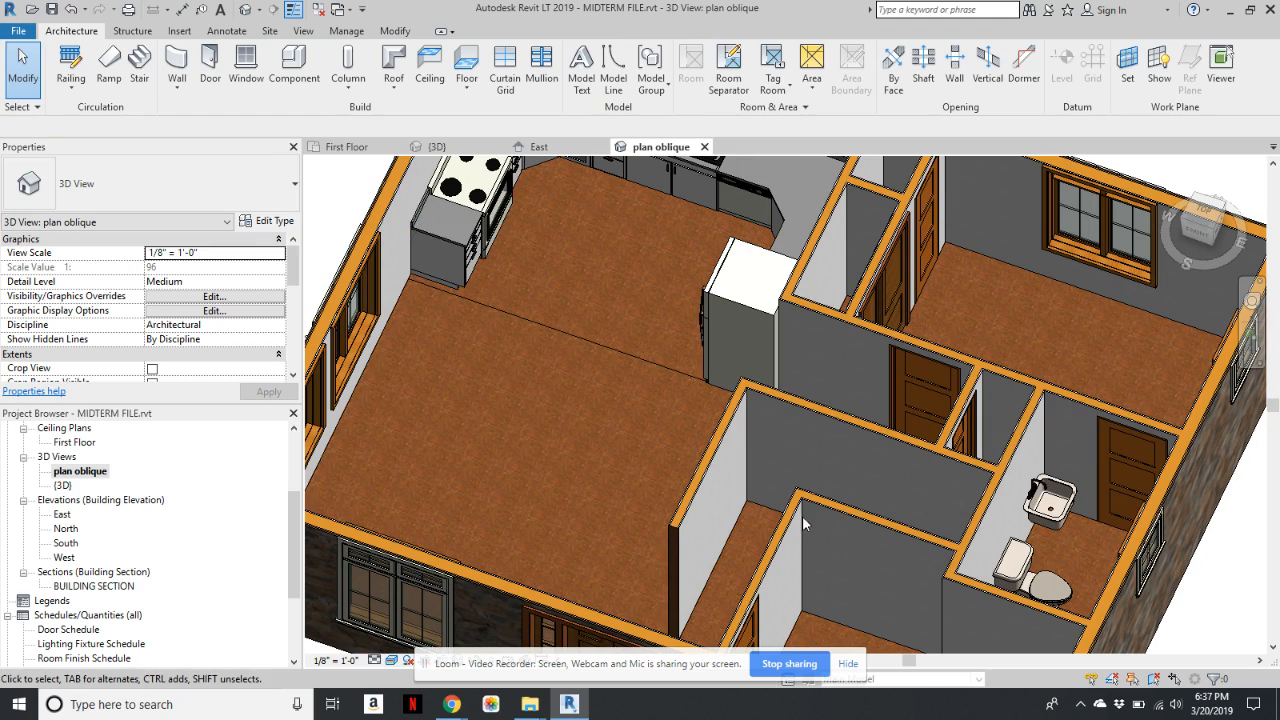
scroll(629, 415, up, 5)
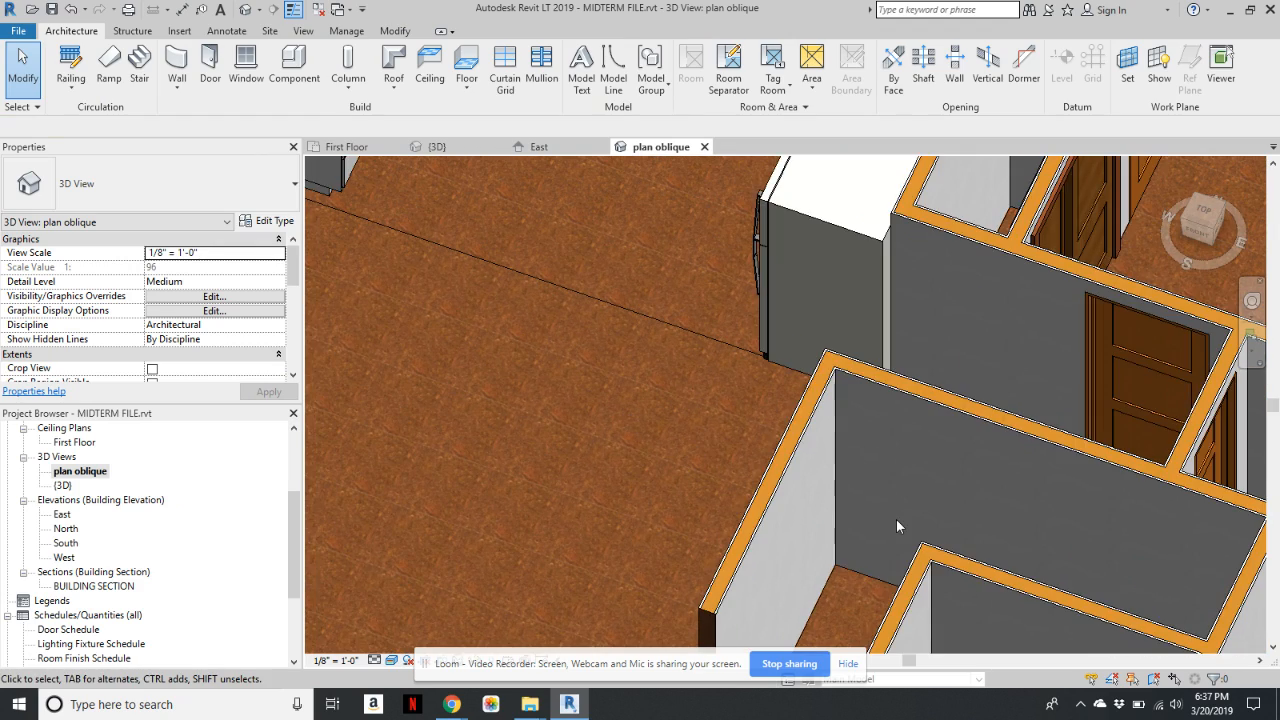
- Open the First Floor plan view and examine the tile pattern across the rooms' floor
scroll(702, 437, down, 5)
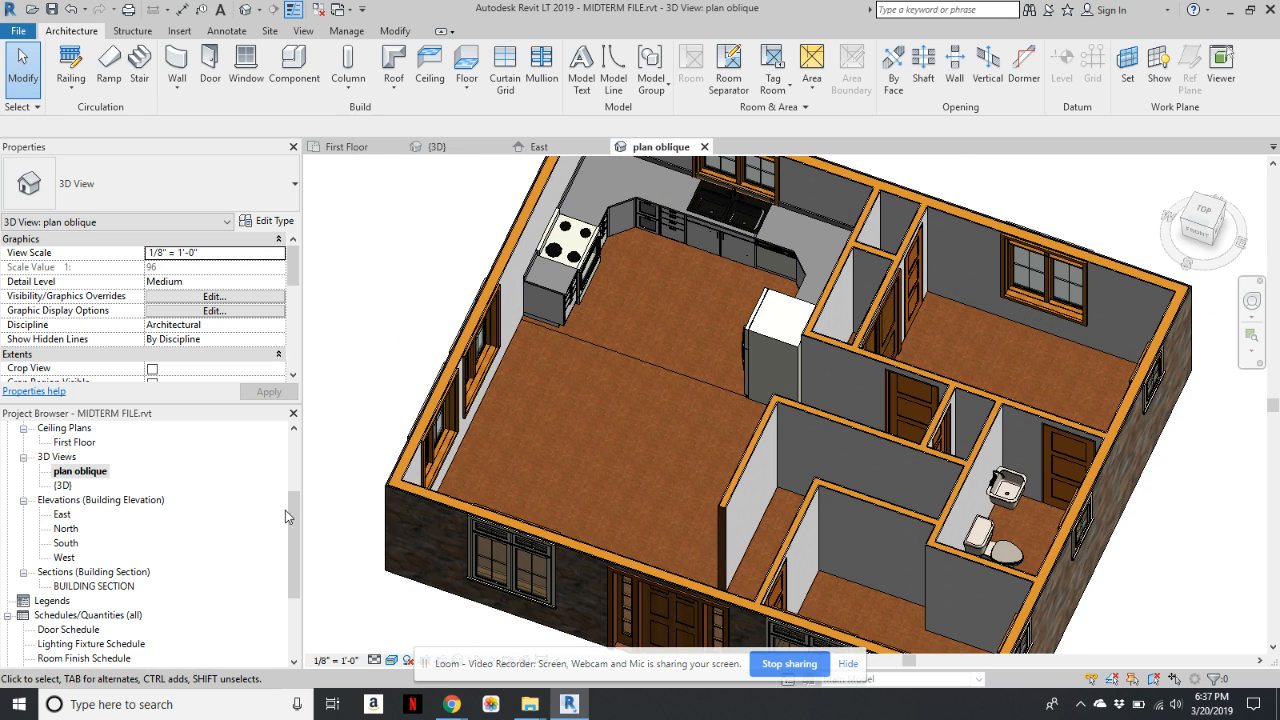
drag(291, 515, 307, 434)
double_click(84, 474)
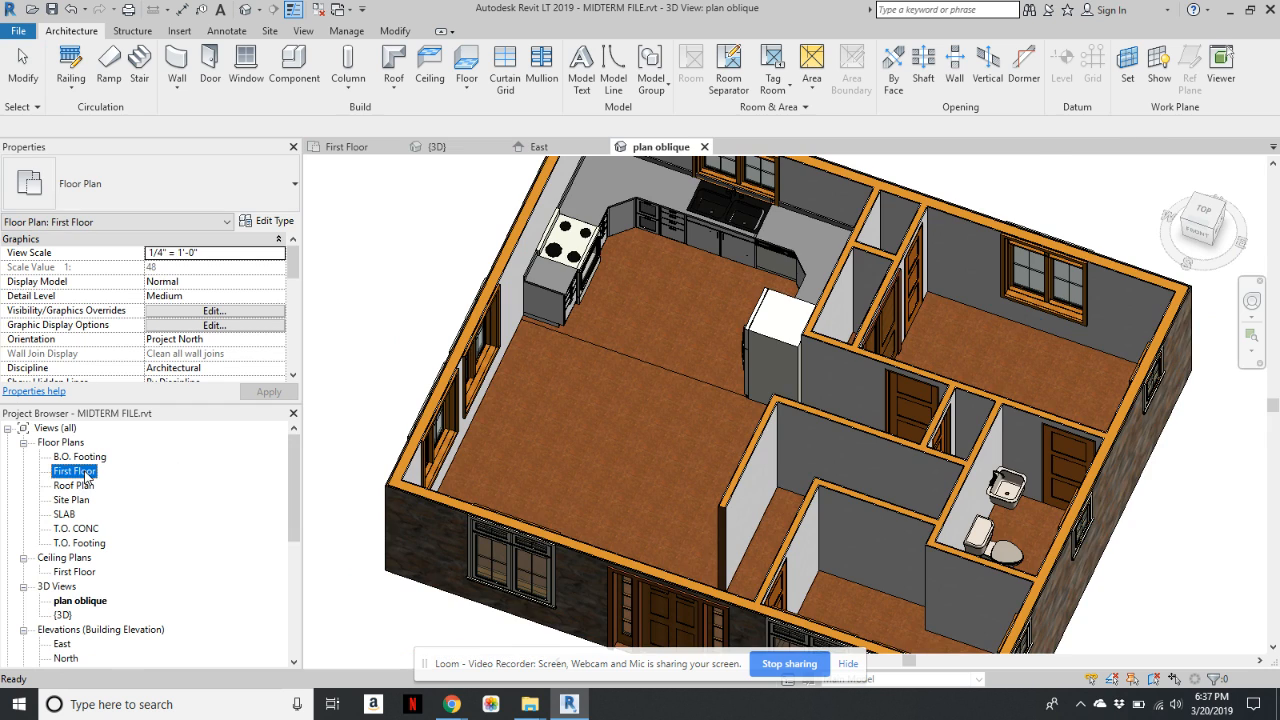
scroll(758, 530, up, 2)
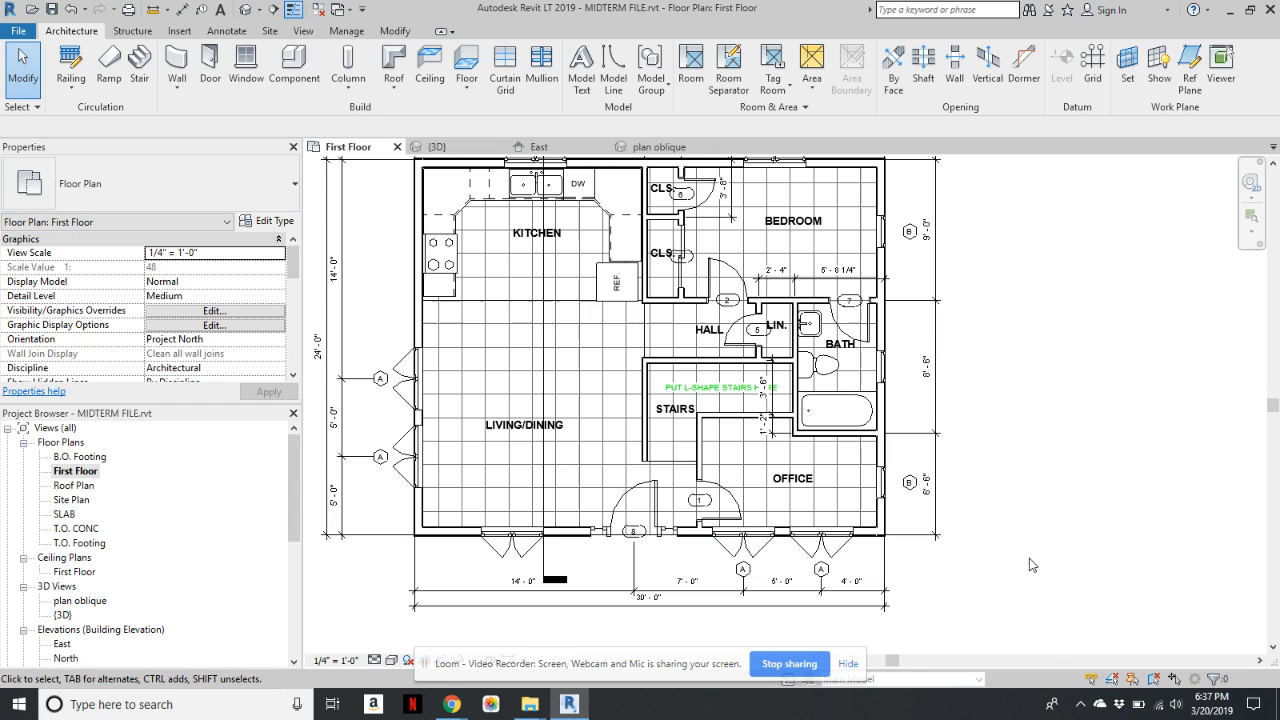
middle_drag(1049, 523, 1093, 559)
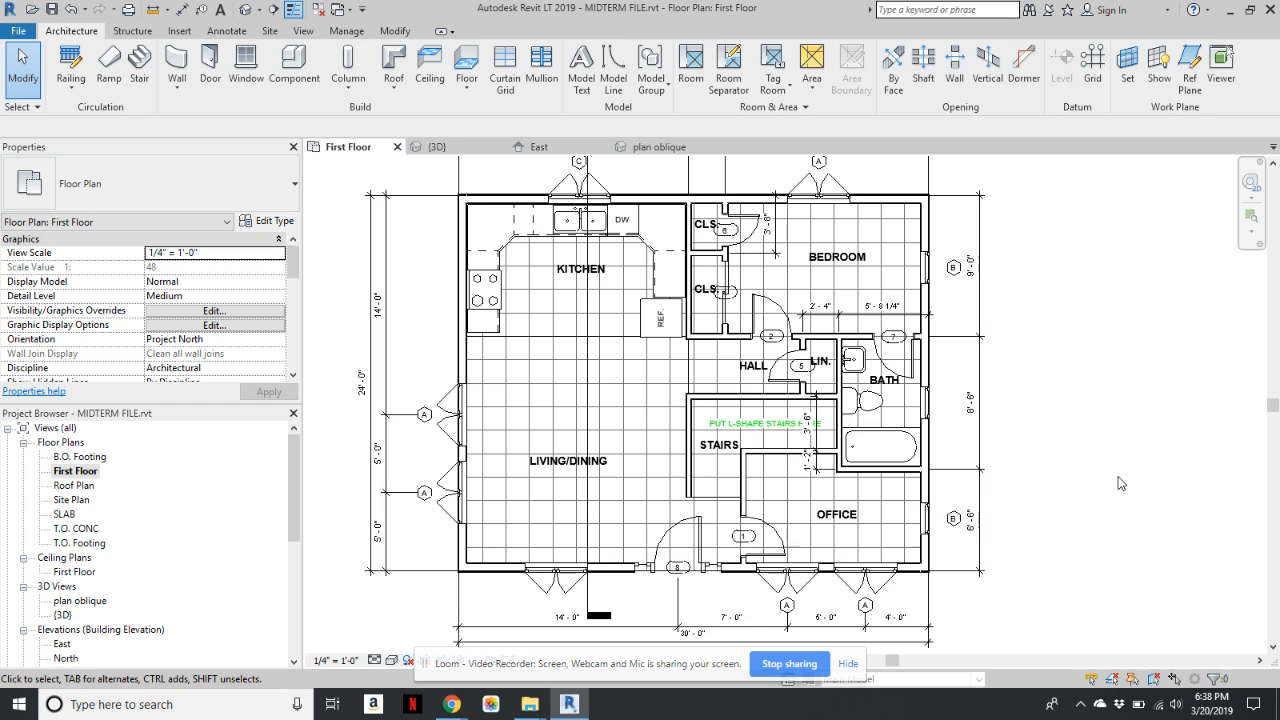
click(556, 640)
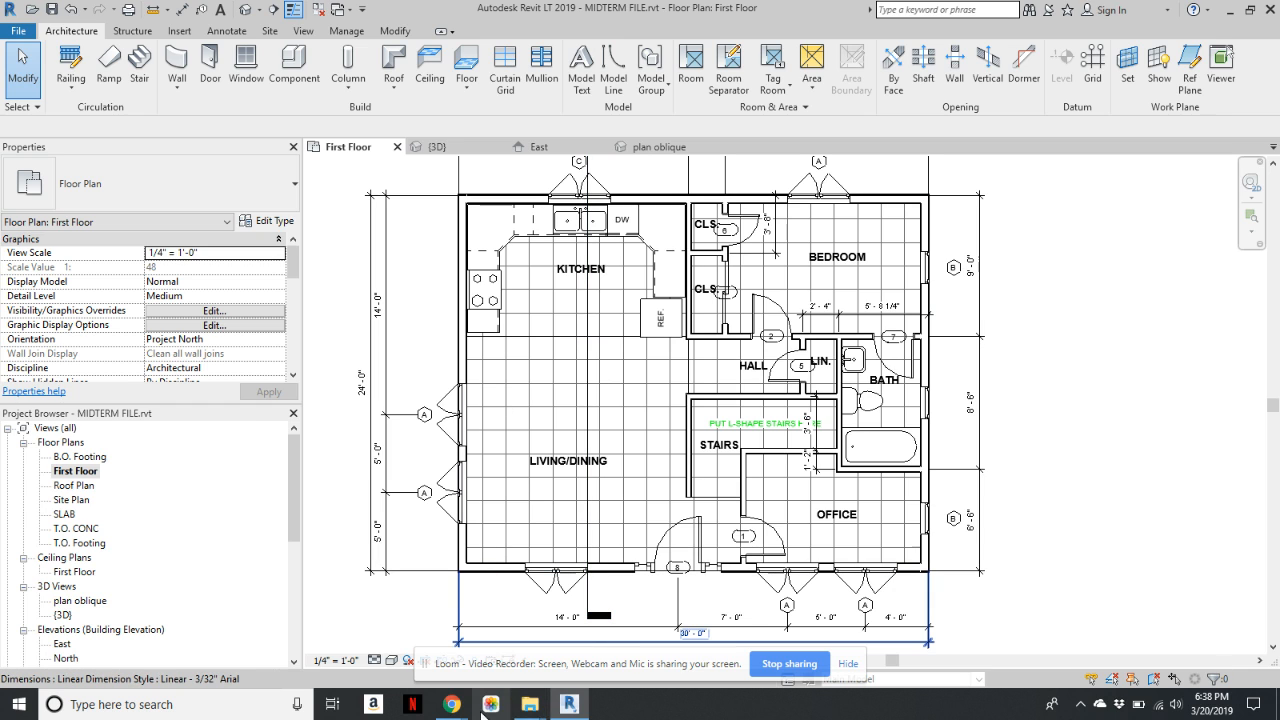
- Switch to Chrome and review the aedd-220-d1 assignment sheet's list of required wall, floor, ceiling, roof and railing systems
mouse_move(452, 704)
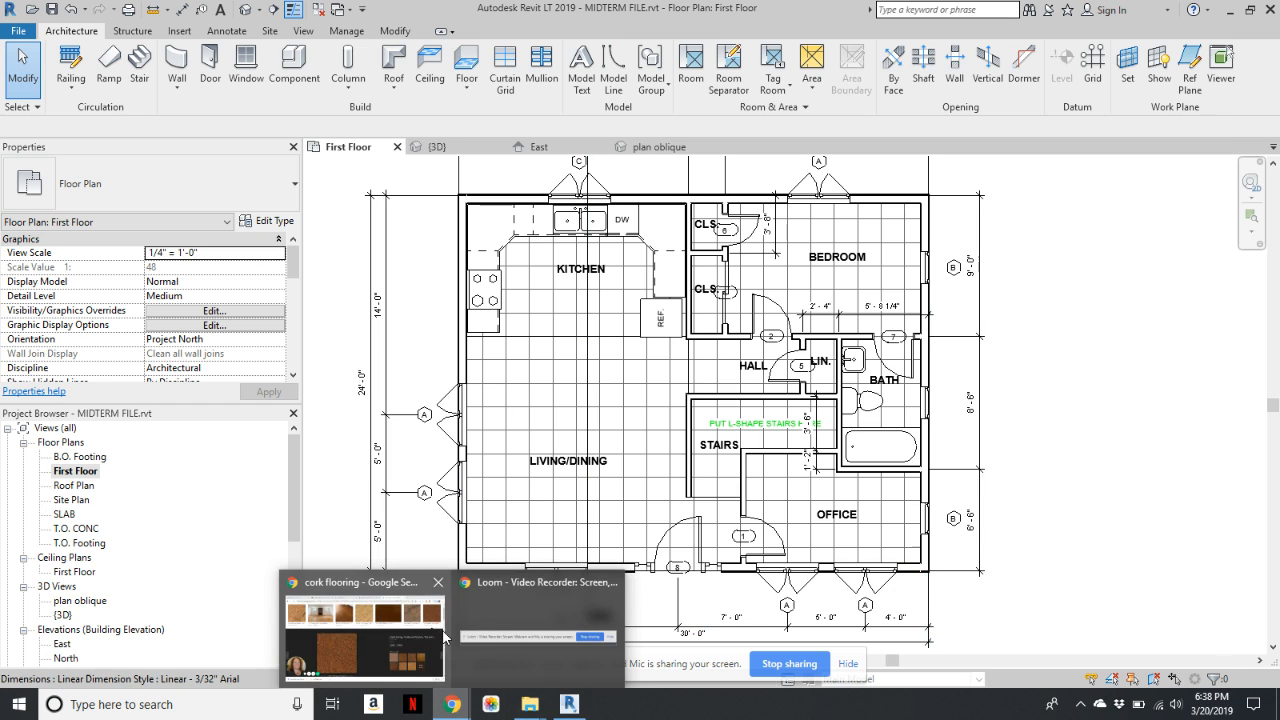
click(400, 600)
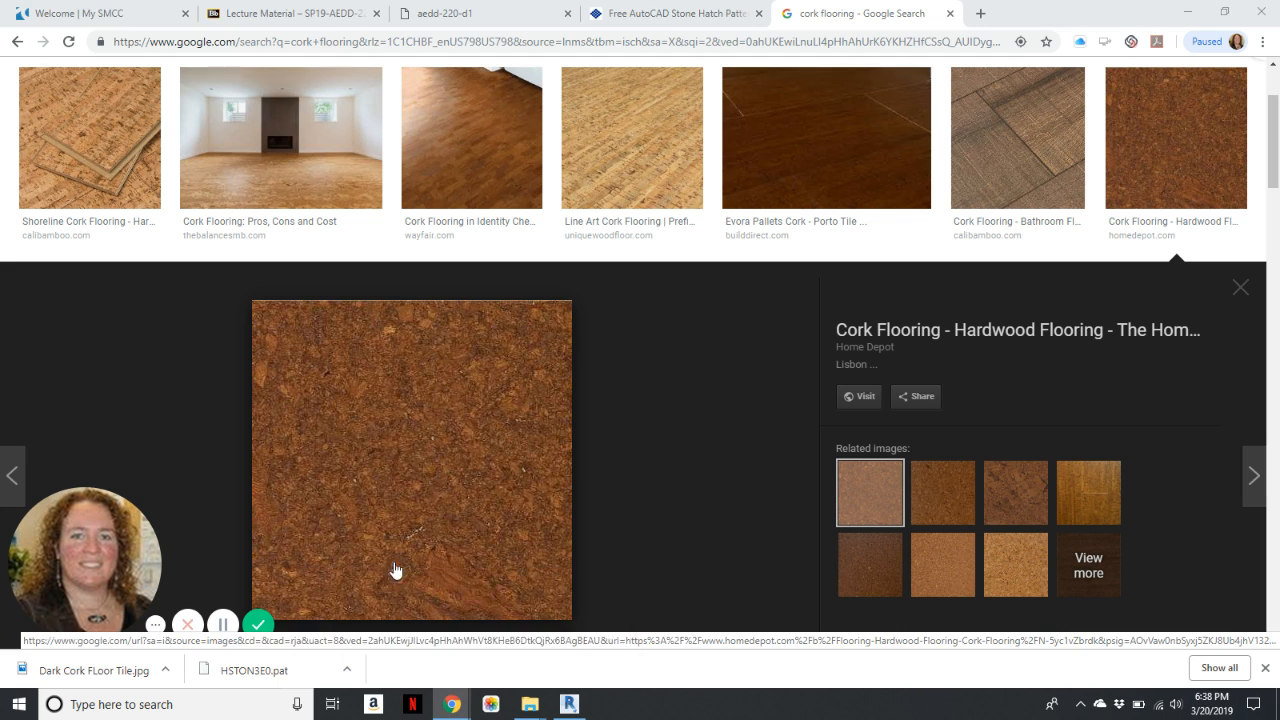
click(540, 14)
click(338, 14)
click(432, 14)
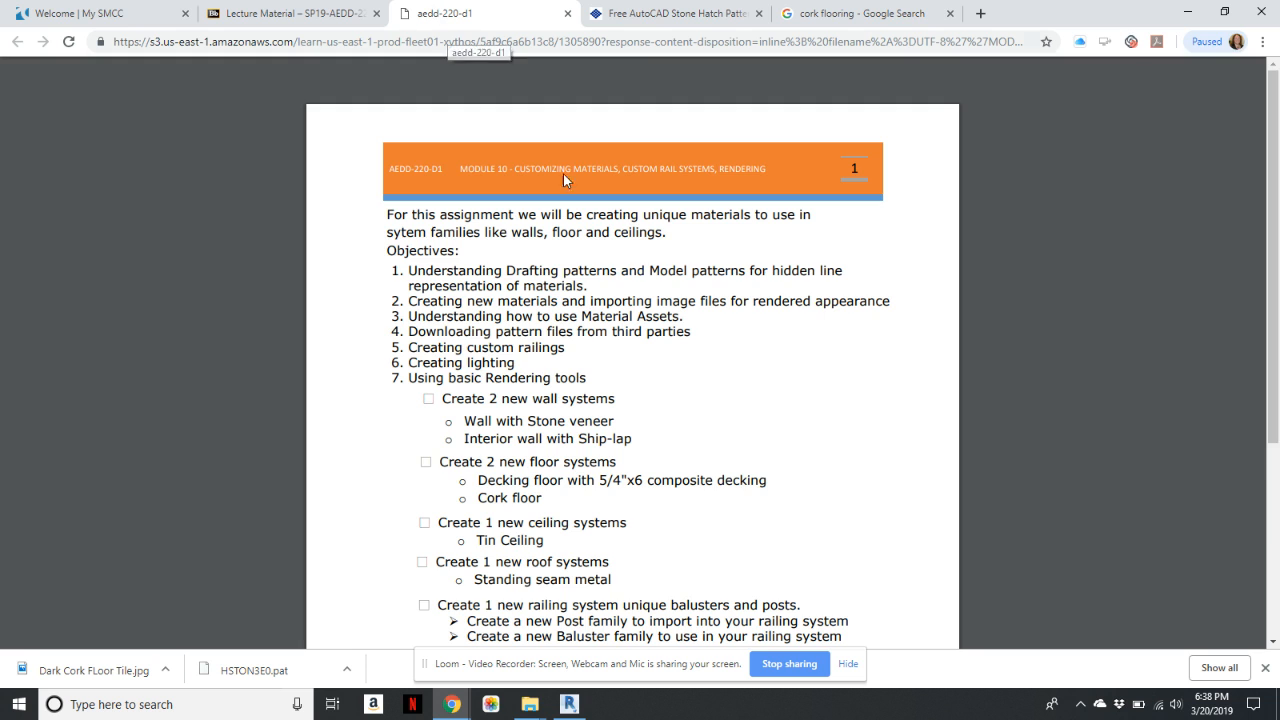
scroll(570, 250, down, 3)
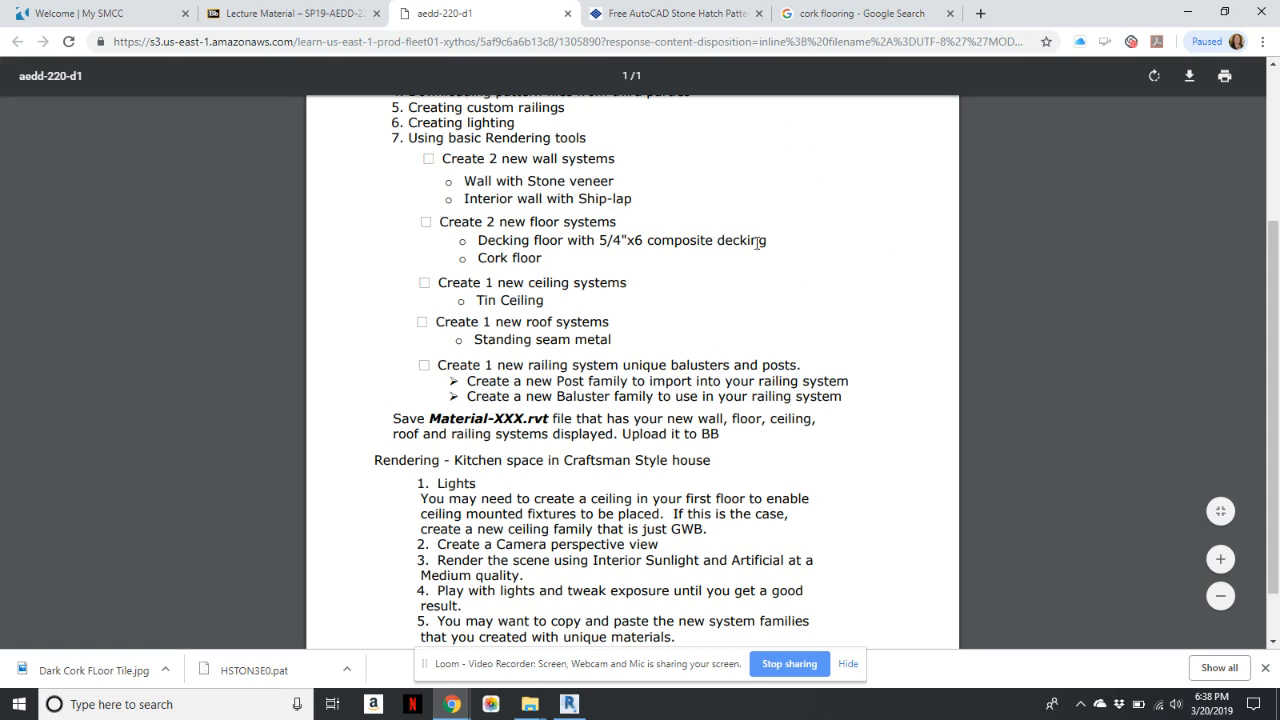
drag(767, 241, 643, 241)
click(565, 266)
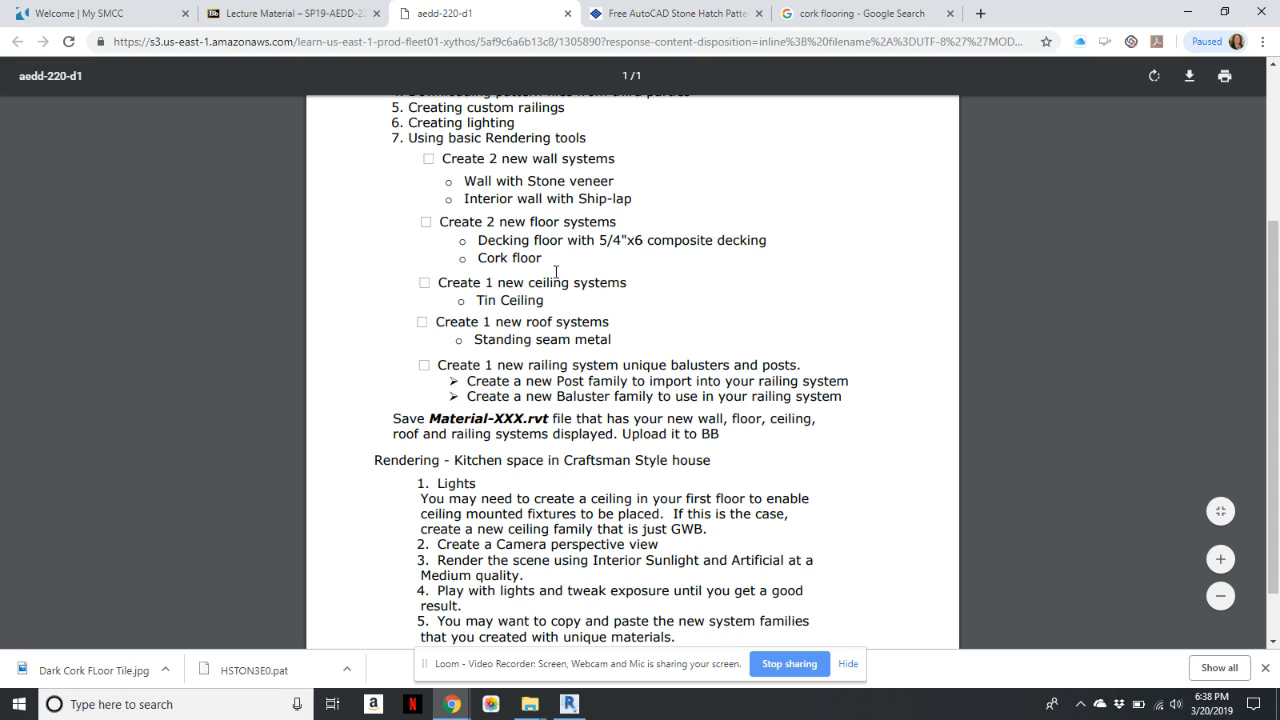